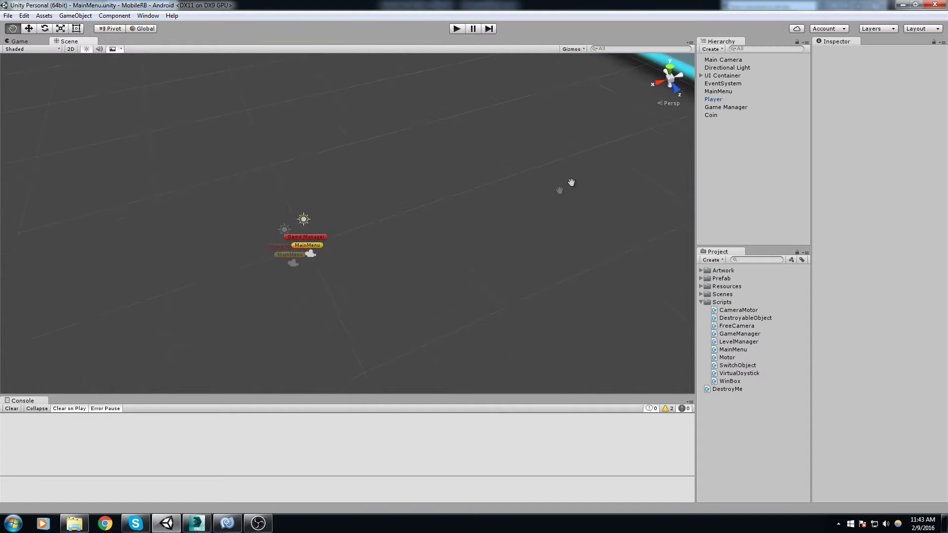
Run the game to check the level selection and shop menu screens, and stop it
scroll(560, 167, up, 5)
right_drag(498, 251, 495, 220)
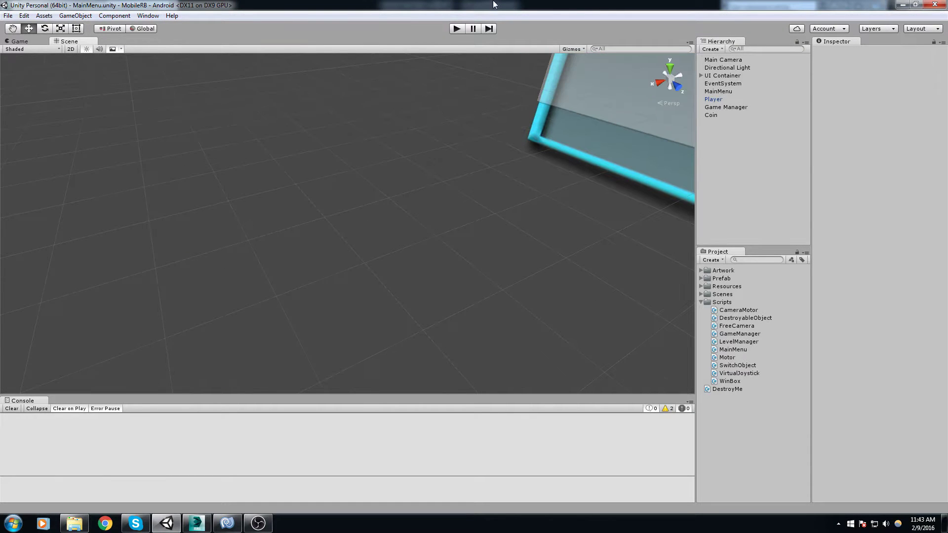
click(455, 29)
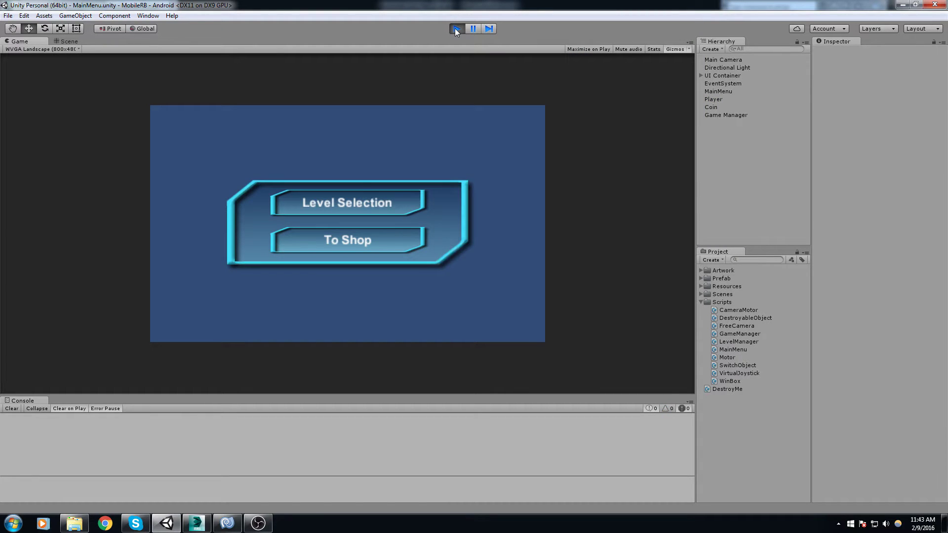
click(356, 203)
click(284, 175)
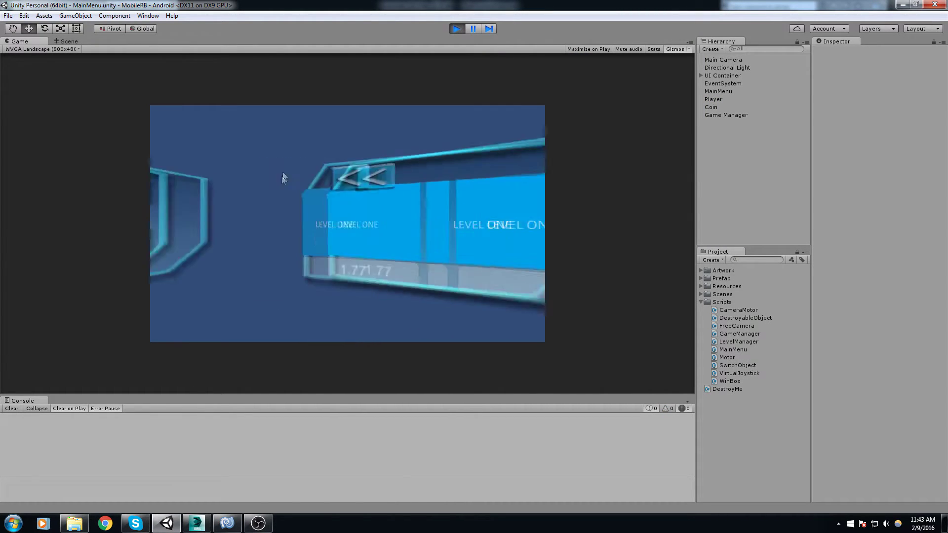
click(285, 258)
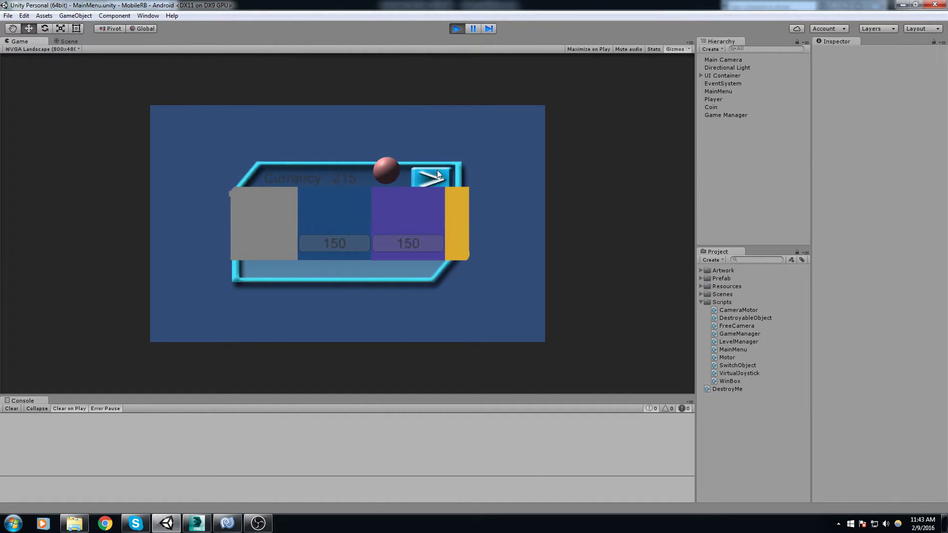
click(437, 171)
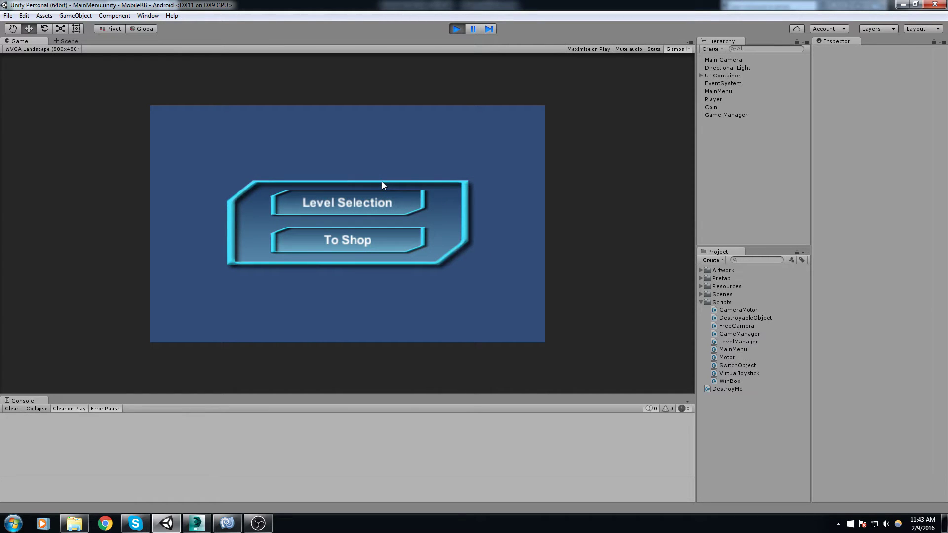
click(457, 27)
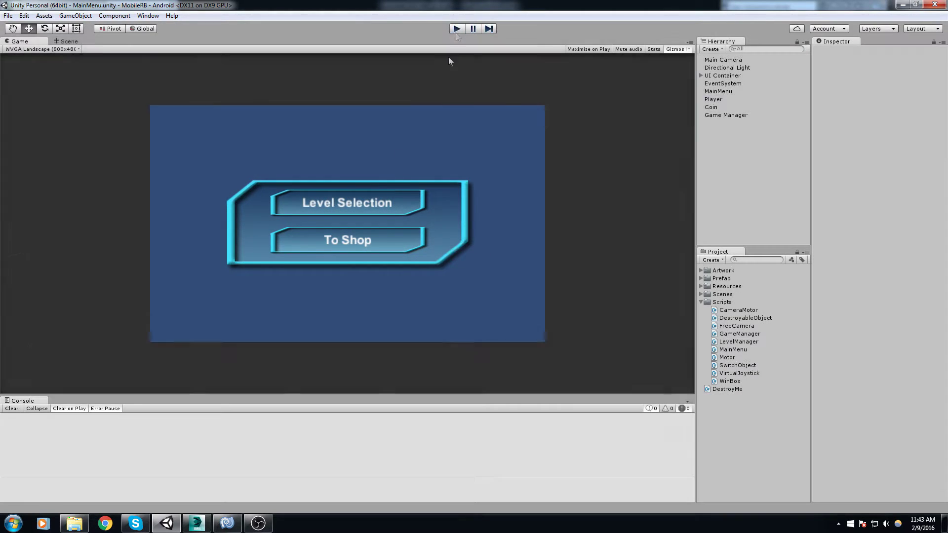
scroll(368, 193, down, 2)
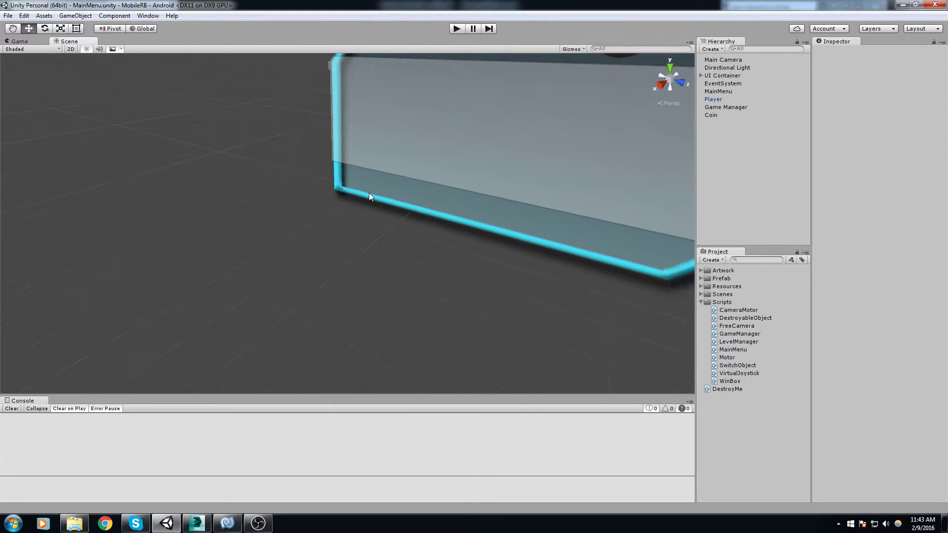
click(701, 301)
click(712, 259)
click(715, 293)
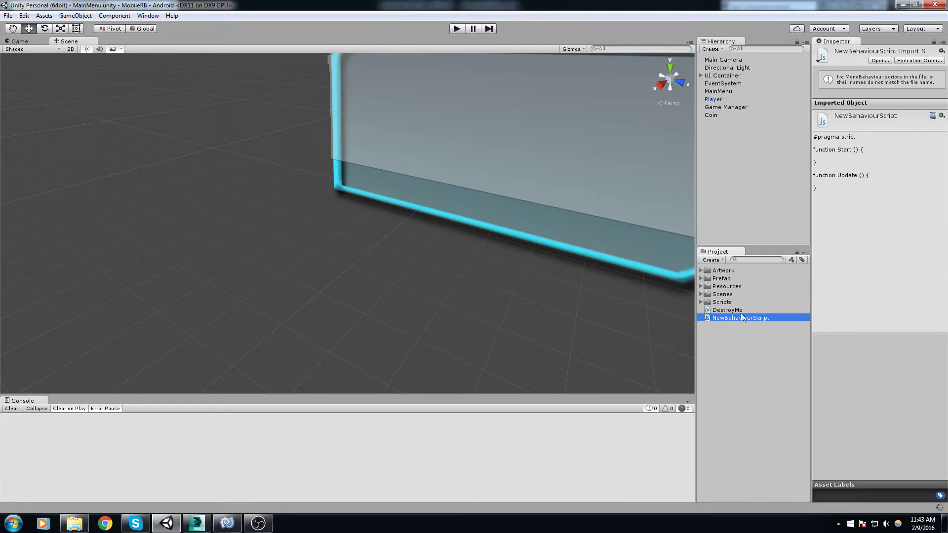
key(Delete)
key(Return)
Create a new material named Skybox in the project's root assets folder
click(712, 259)
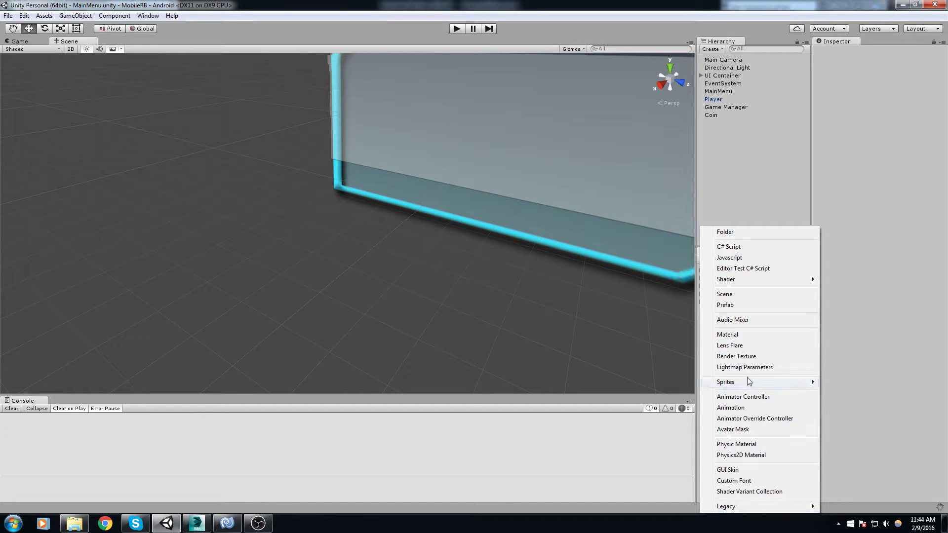
click(750, 335)
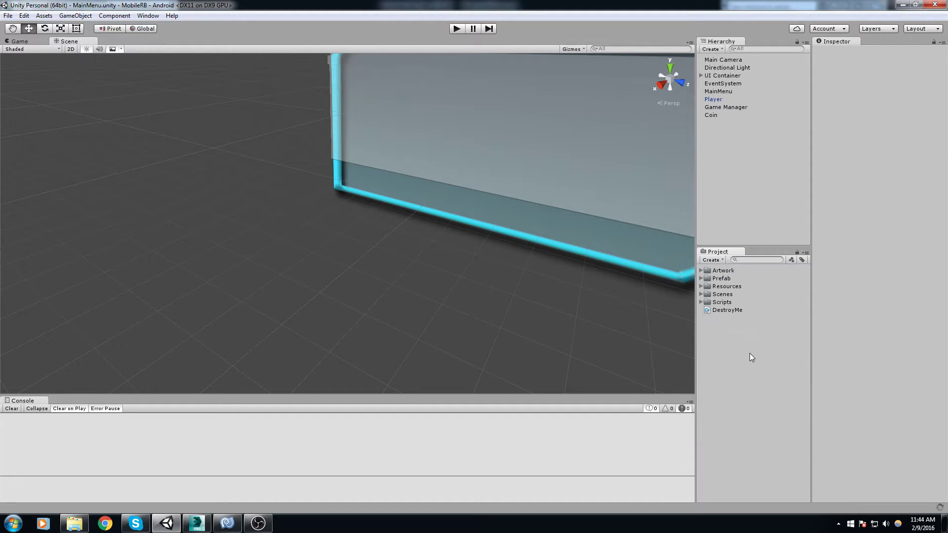
text(Skybox)
key(Return)
Try the Skybox/Cubemap shader on the Skybox material and browse for a cubemap
click(878, 60)
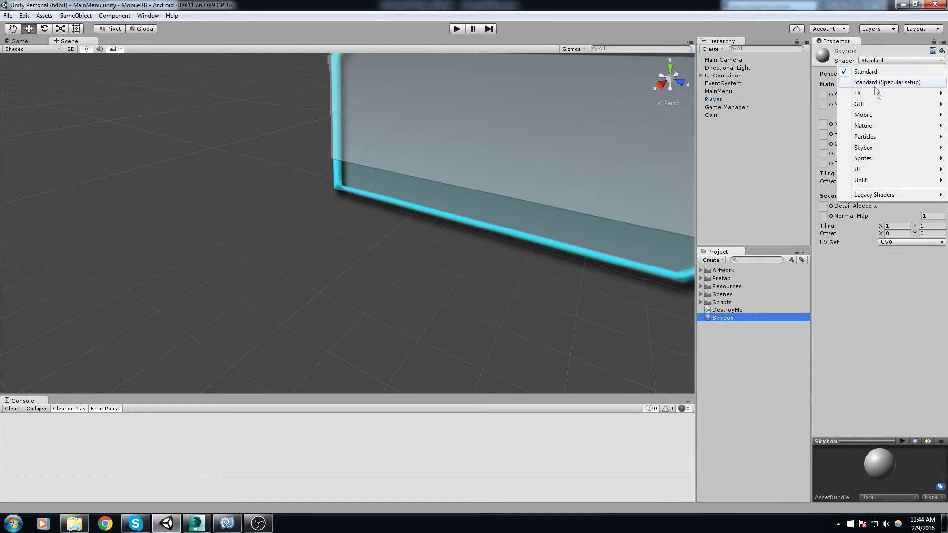
mouse_move(872, 148)
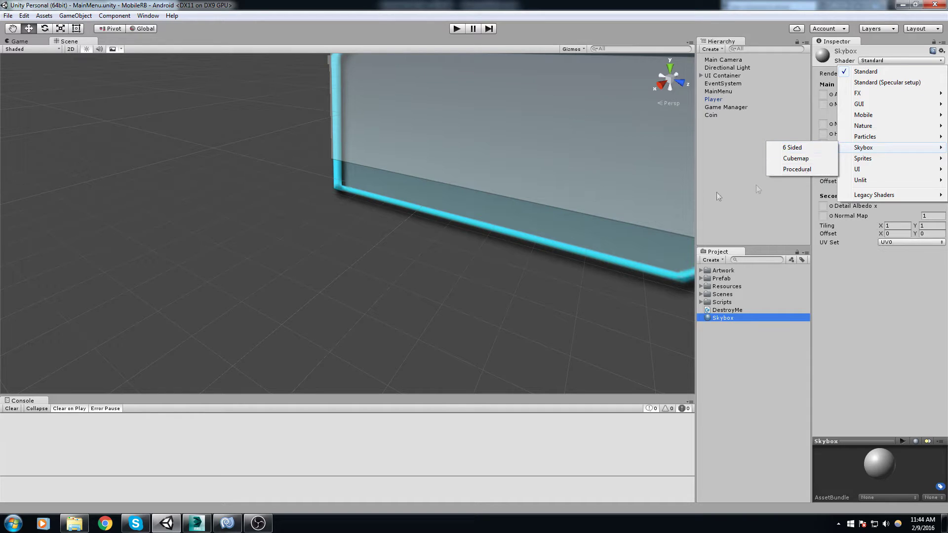
click(804, 162)
right_drag(574, 245, 568, 218)
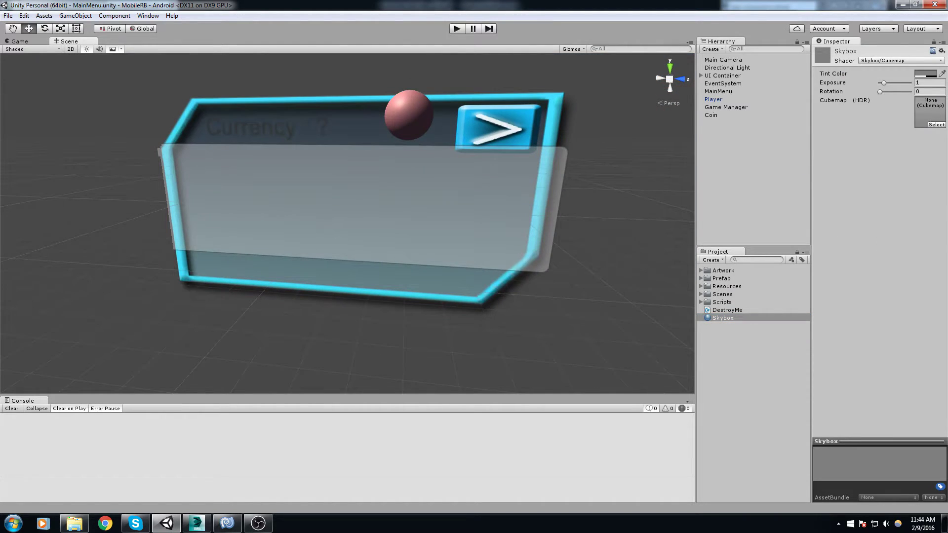
click(936, 124)
click(857, 174)
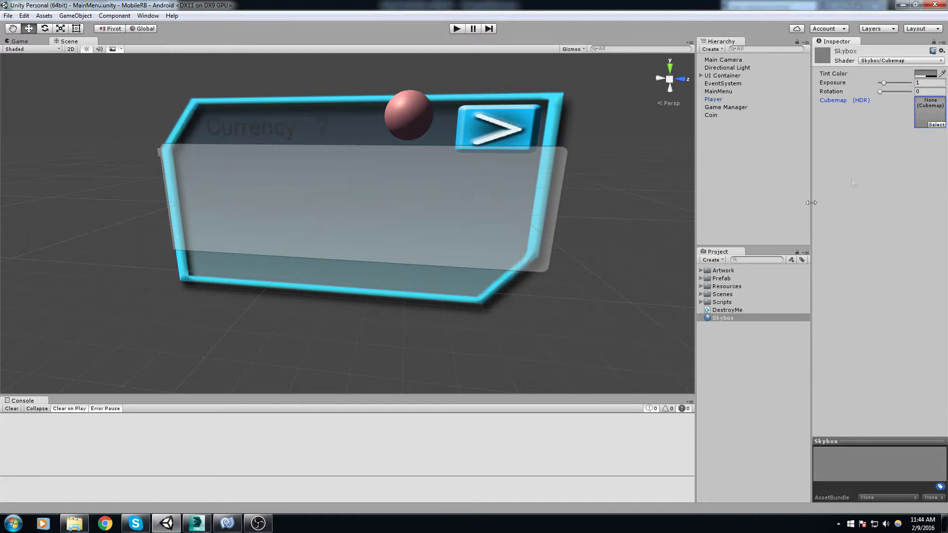
Set the Skybox material's shader to Skybox/6 Sided
click(881, 61)
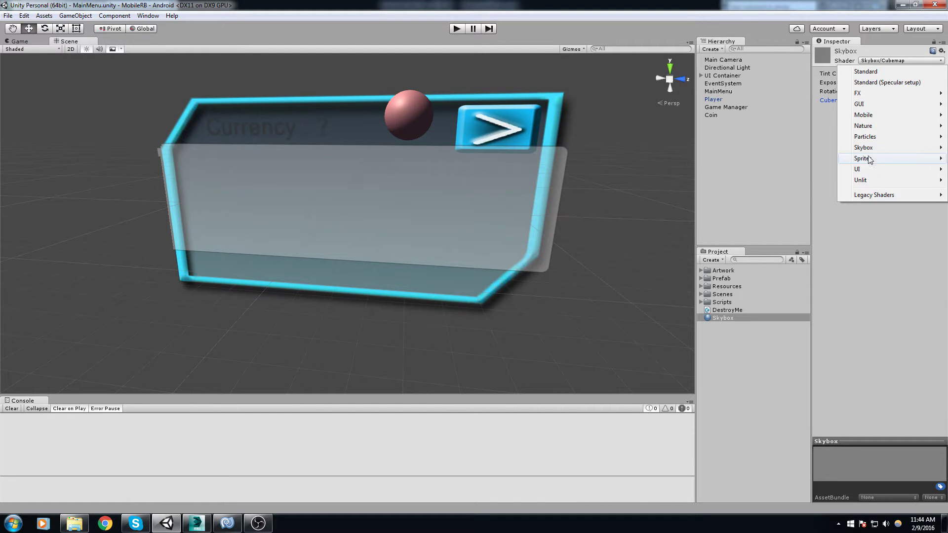
mouse_move(863, 148)
click(802, 147)
middle_drag(568, 97, 478, 163)
scroll(437, 221, down, 3)
middle_drag(567, 153, 553, 187)
right_drag(473, 210, 588, 215)
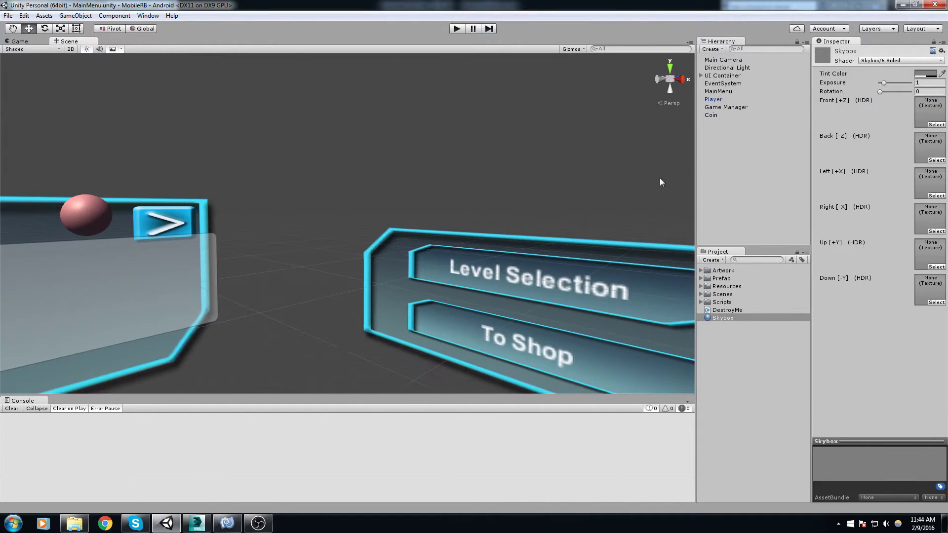
Try several textures, including Tile_Green, on the Skybox material's Front [+Z] face and reset it to None
click(937, 124)
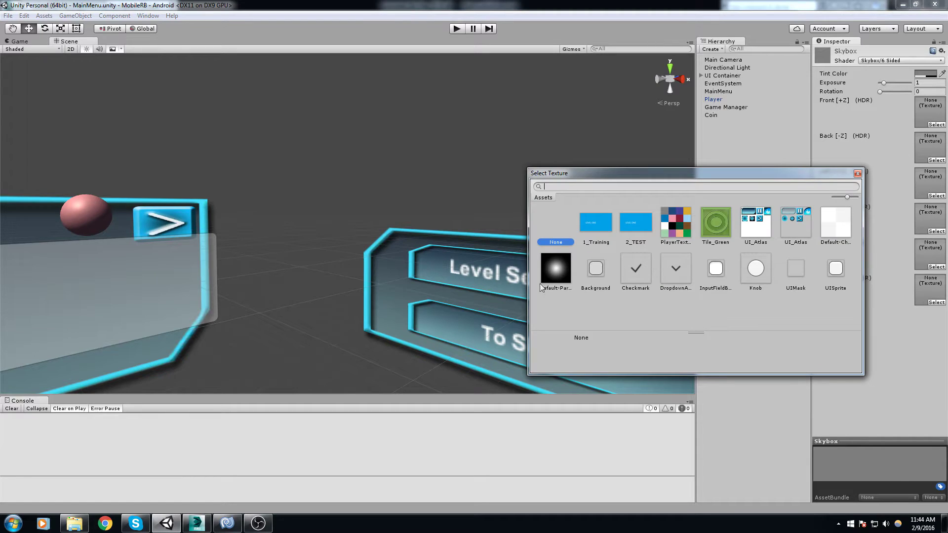
click(552, 274)
click(711, 228)
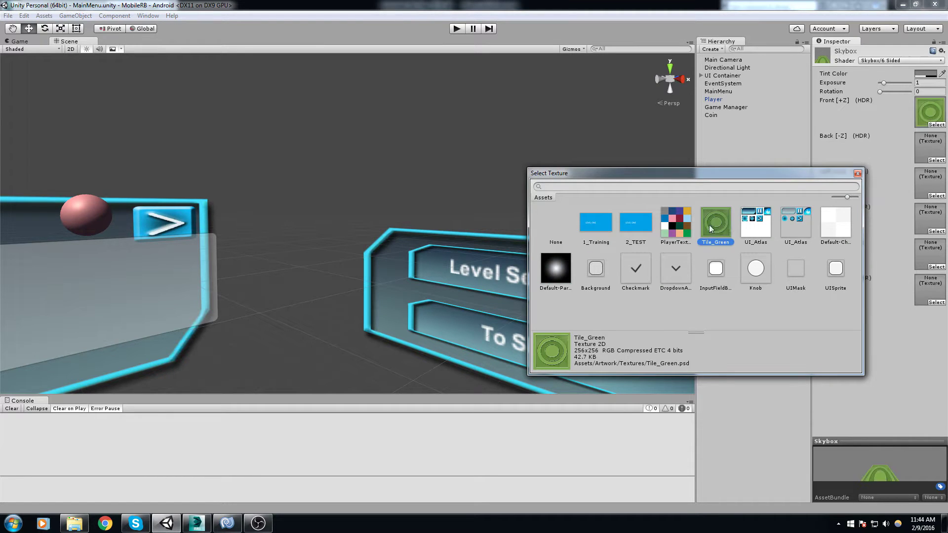
click(764, 213)
click(552, 231)
click(858, 174)
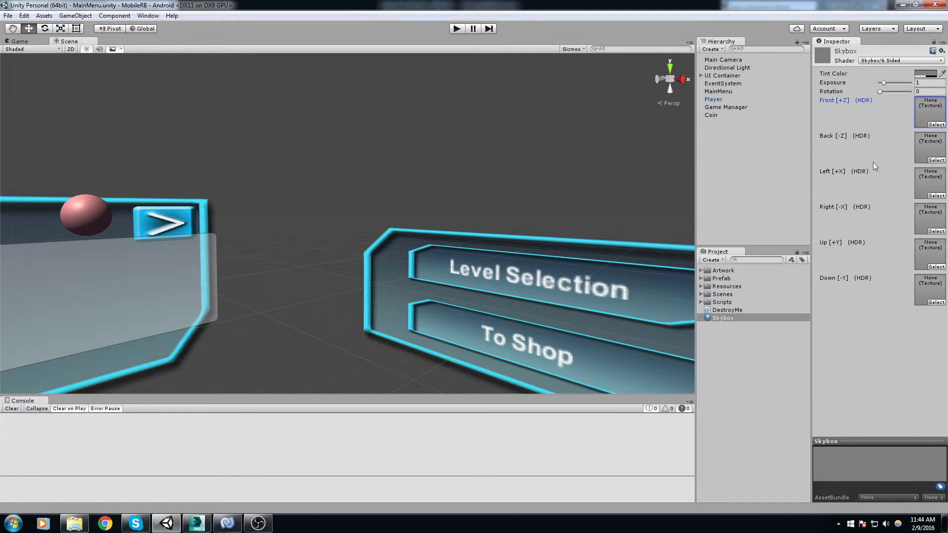
Assign the Tile_Green texture to the Front [+Z] face of the Skybox material
click(936, 124)
click(690, 224)
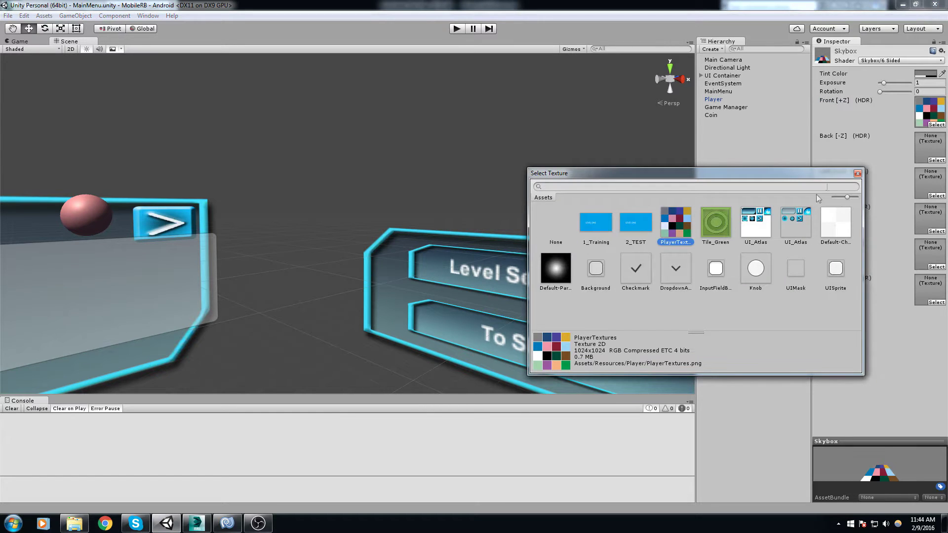
key(Right)
click(858, 174)
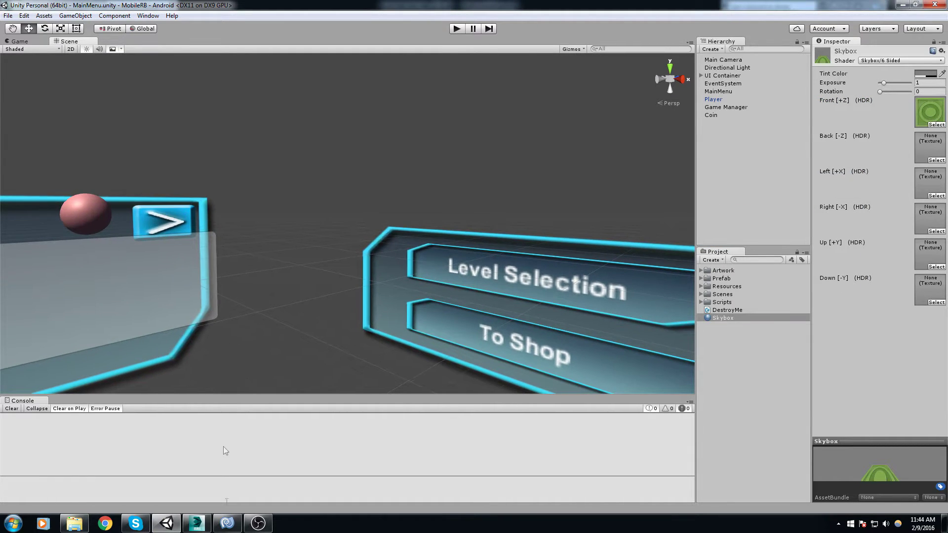
Launch Photoshop, then minimize it to return to Unity
click(277, 335)
key(super)
text(photo)
key(Return)
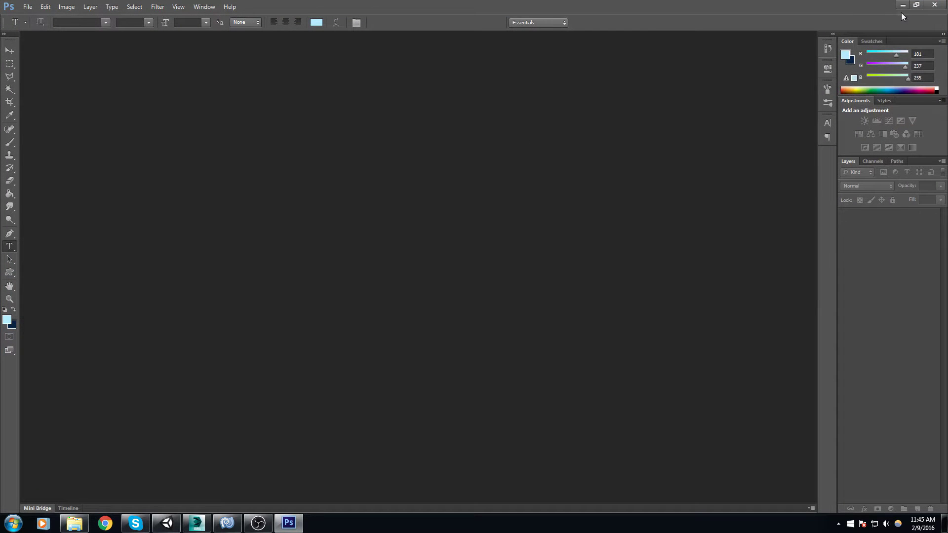
click(901, 6)
Apply the Skybox material to the background of the MainMenu scene
click(726, 319)
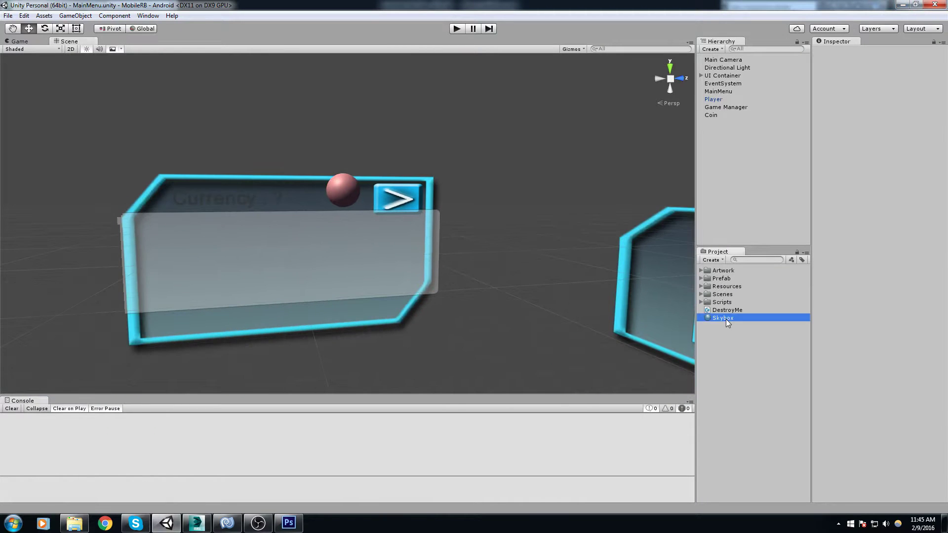
middle_drag(506, 197, 488, 243)
scroll(510, 201, down, 2)
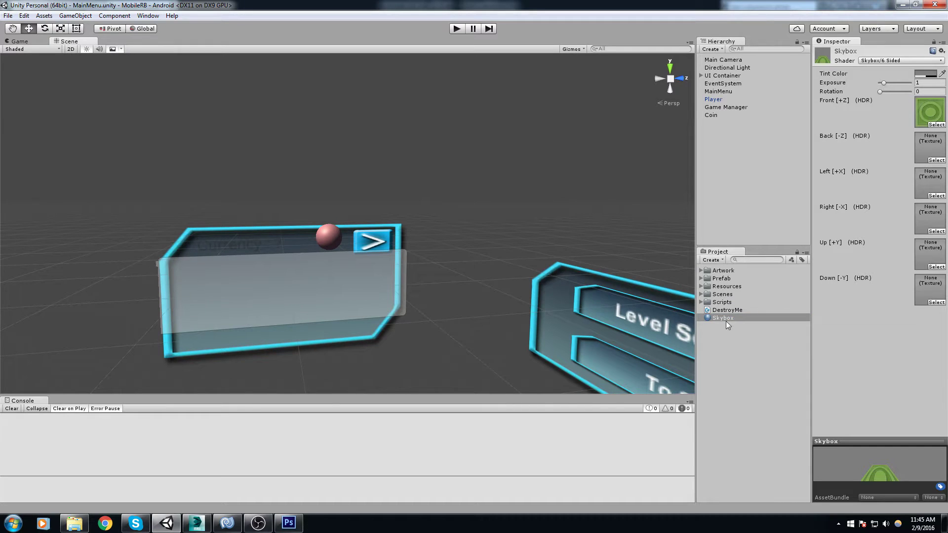
drag(725, 319, 460, 119)
right_drag(461, 119, 493, 197)
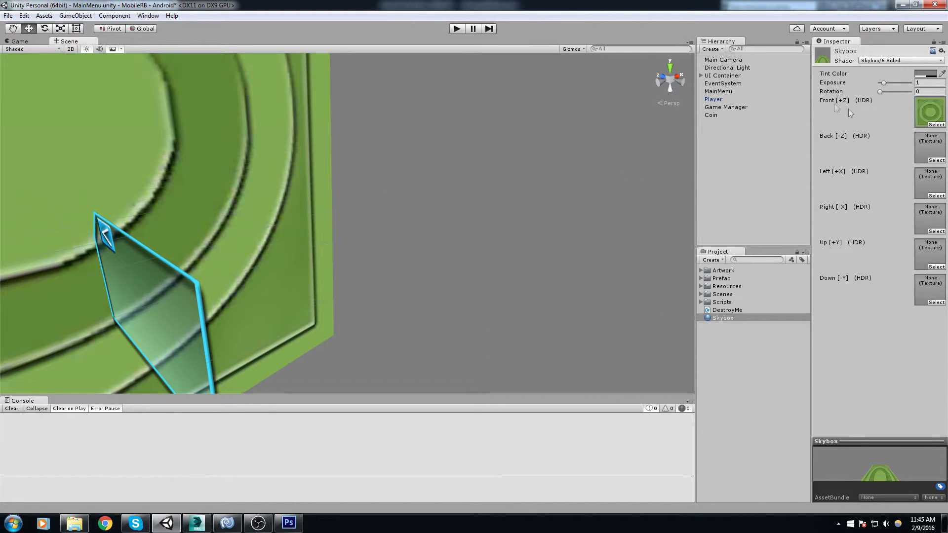
Assign the UI_Atlas texture to the Skybox material's Back [-Z] face and look around the scene
click(933, 159)
click(757, 212)
right_drag(340, 179, 439, 312)
scroll(391, 246, down, 3)
right_drag(392, 245, 509, 129)
middle_drag(509, 128, 434, 489)
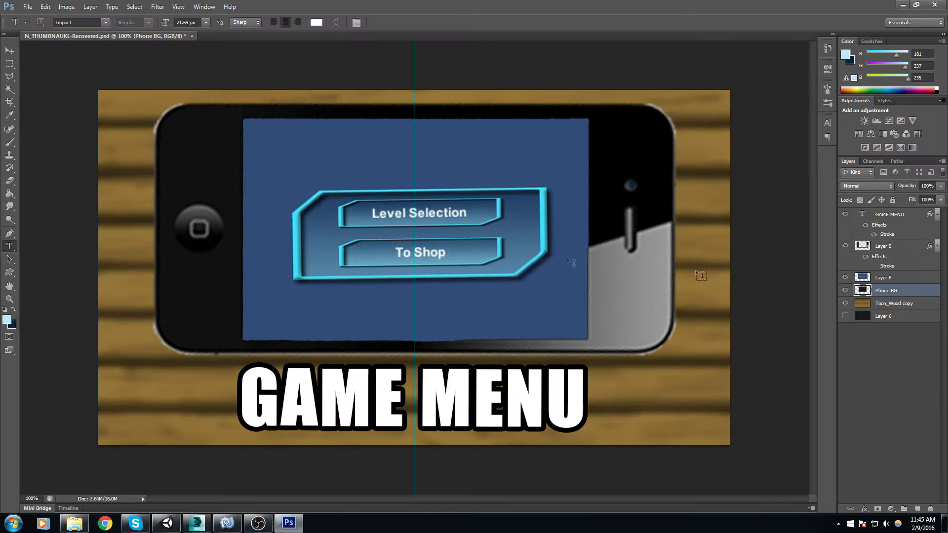
In Photoshop, create a new document named SkyboxMat, 512 pixels wide and 512 pixels high
click(884, 316)
click(27, 7)
click(39, 16)
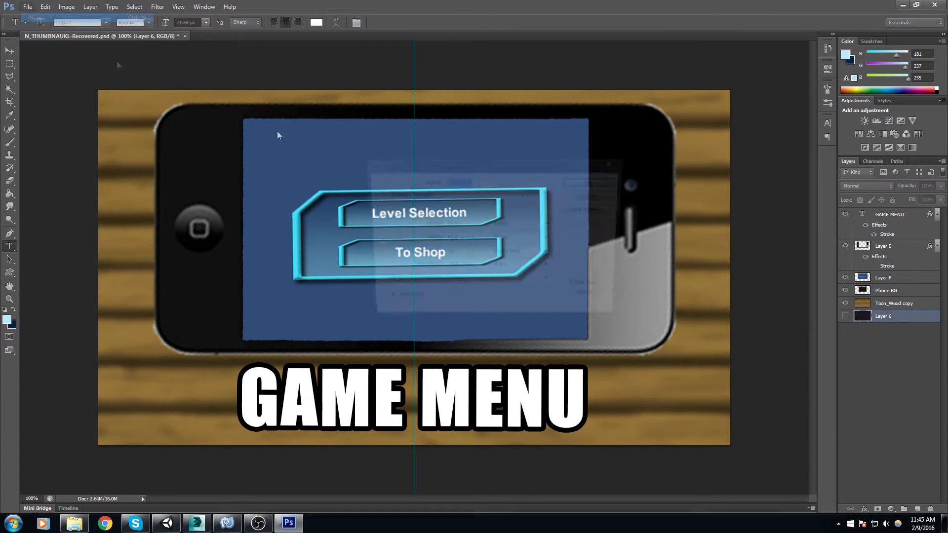
double_click(476, 221)
text(256)
key(Tab)
key(Tab)
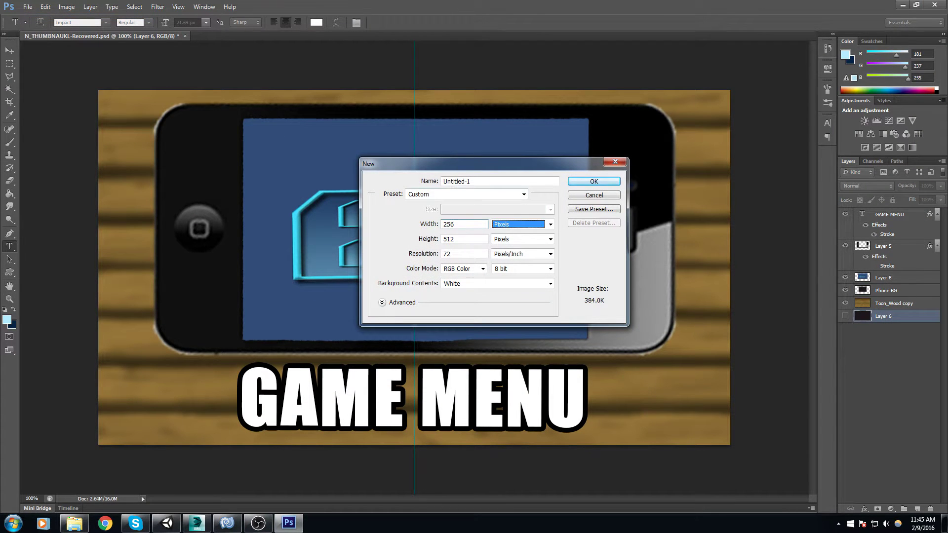
key(shift+Tab)
key(shift+Tab)
text(512)
double_click(457, 181)
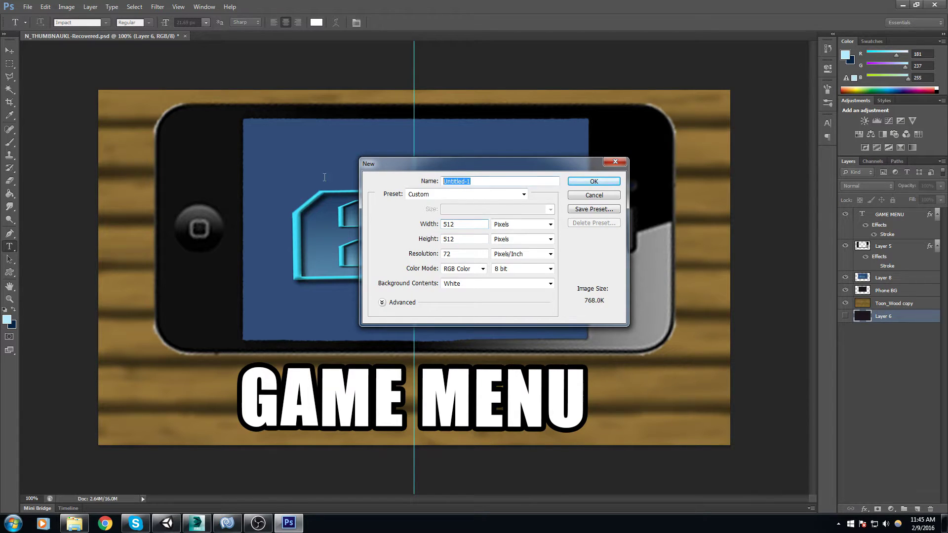
text(SkyboxMat)
key(Return)
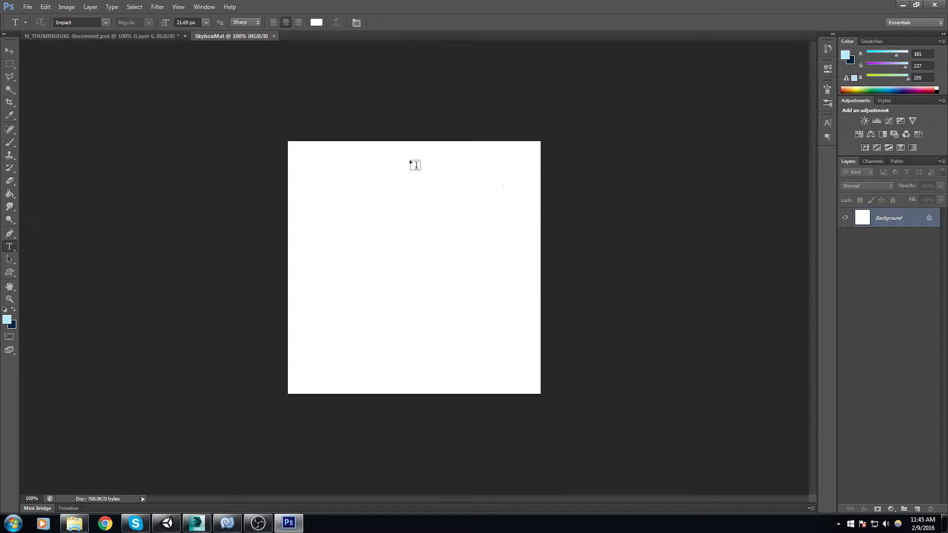
Add an empty layer to the SkyboxMat document and delete the white Background layer
click(916, 509)
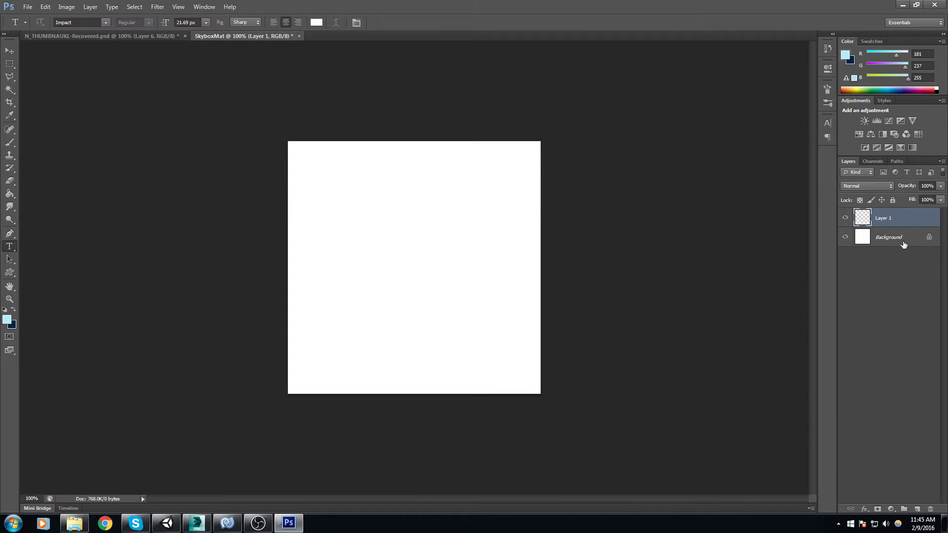
click(903, 244)
key(Delete)
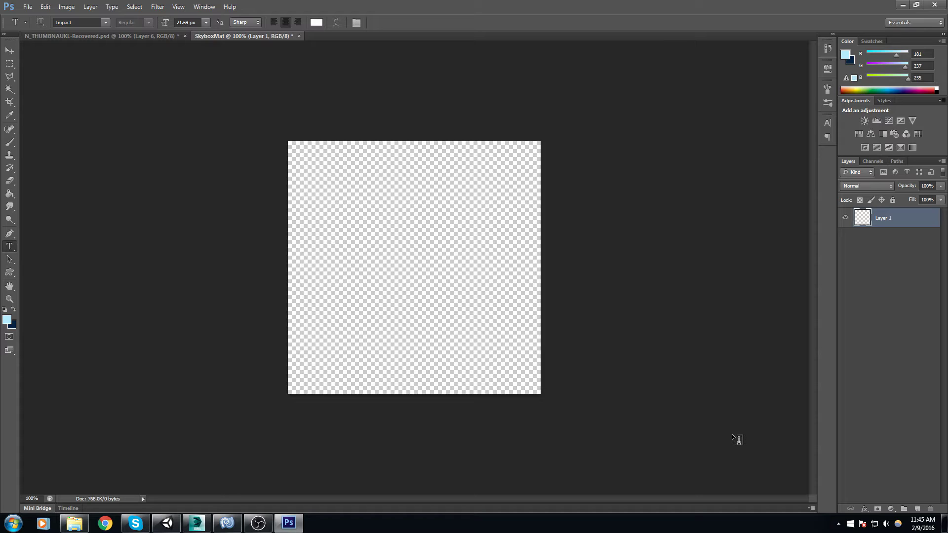
Fill the empty layer with the light blue foreground color using the Paint Bucket tool
key(g)
key(shift+g)
click(449, 286)
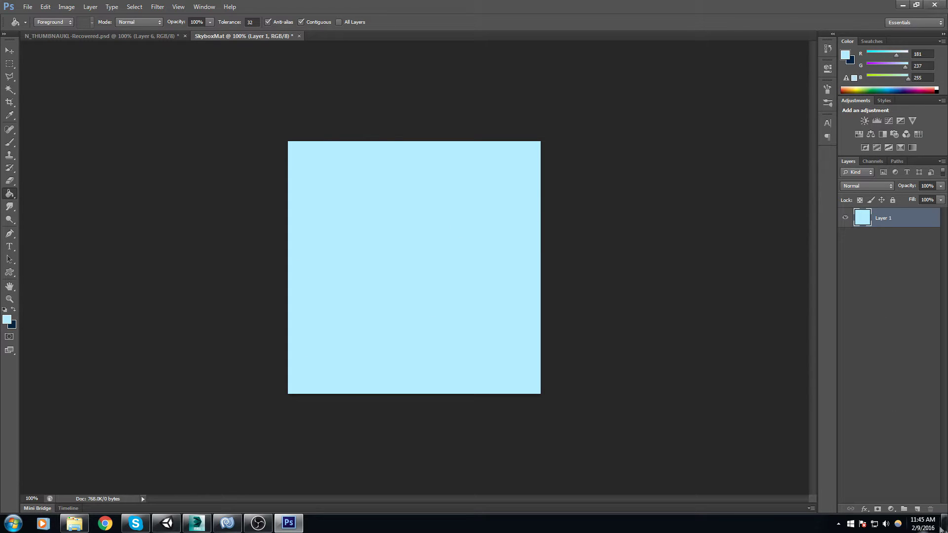
Add an empty layer above the light blue layer
click(10, 64)
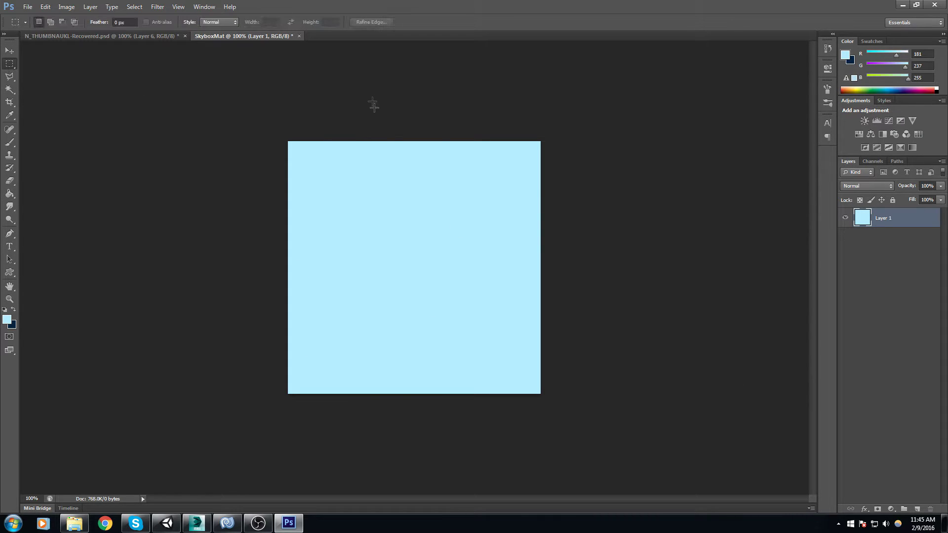
click(916, 509)
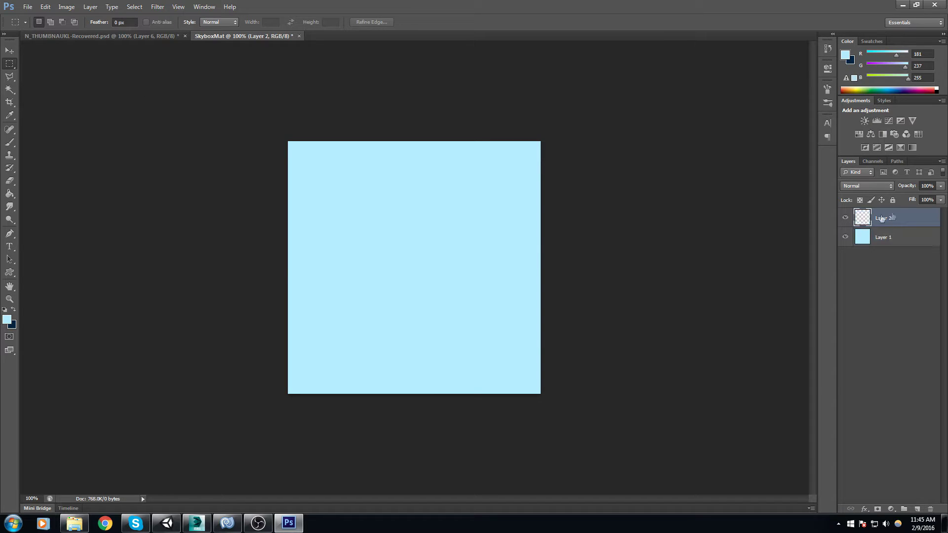
alt+scroll(279, 133, up, 3)
scroll(232, 153, up, 2)
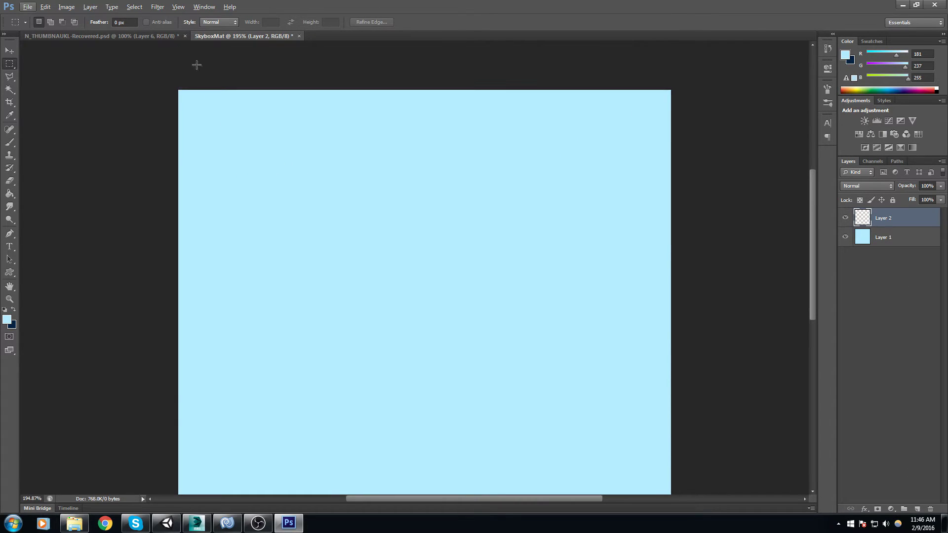
Draw a white diagonal-stripe custom shape covering most of the canvas, starting from its upper-left corner
click(7, 274)
click(78, 316)
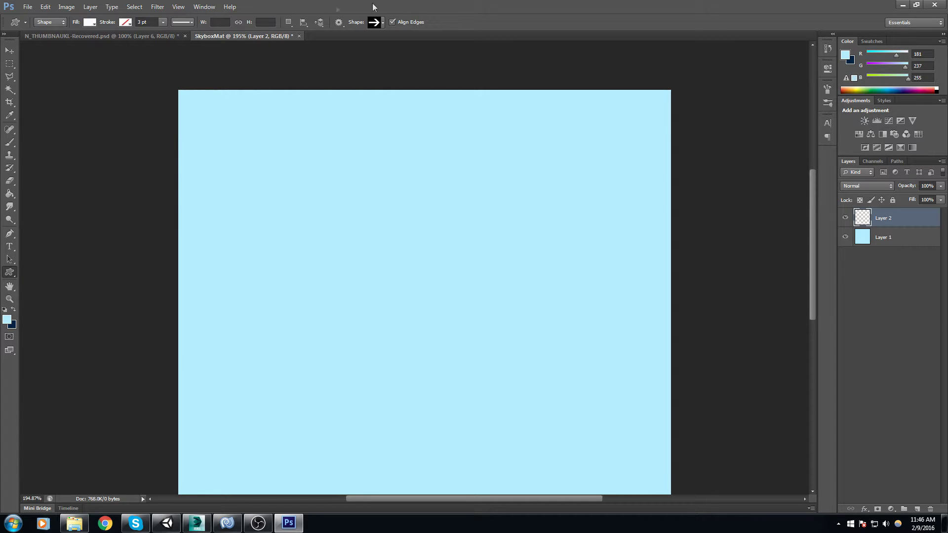
click(376, 22)
click(390, 91)
drag(166, 132, 542, 375)
key(ctrl+z)
alt+scroll(364, 220, down, 3)
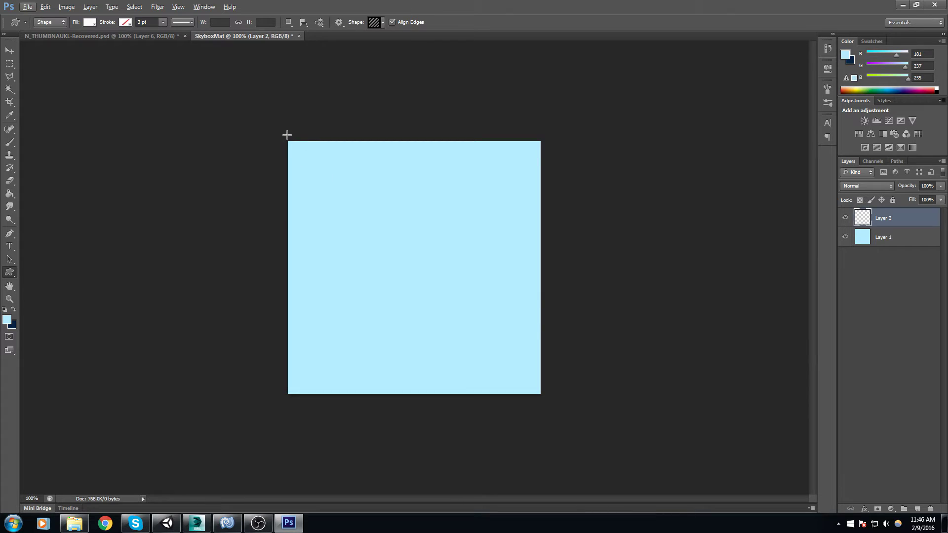
alt+shift+drag(409, 260, 526, 382)
Scale the diagonal-stripe shape proportionally to 105.35% so it fills the 512 x 512 pixel canvas
key(ctrl+t)
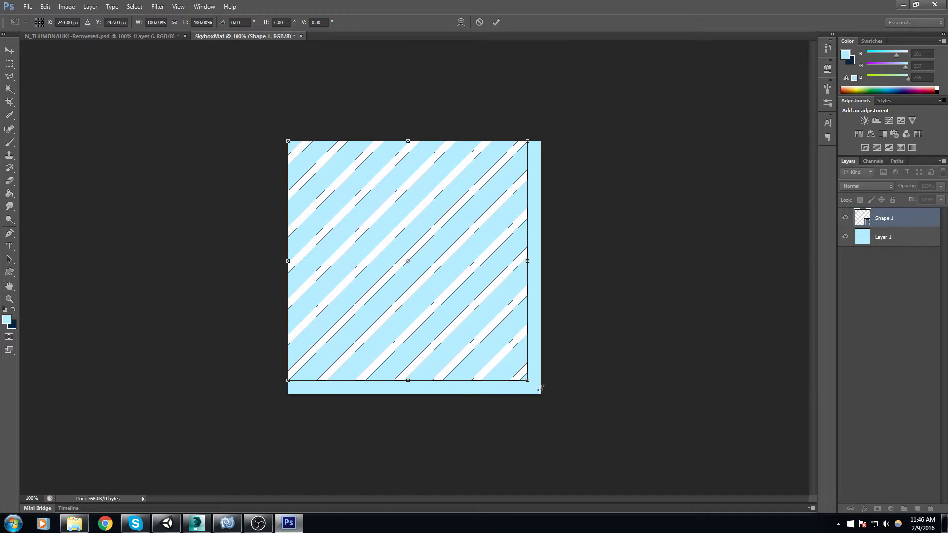
shift+drag(530, 383, 540, 393)
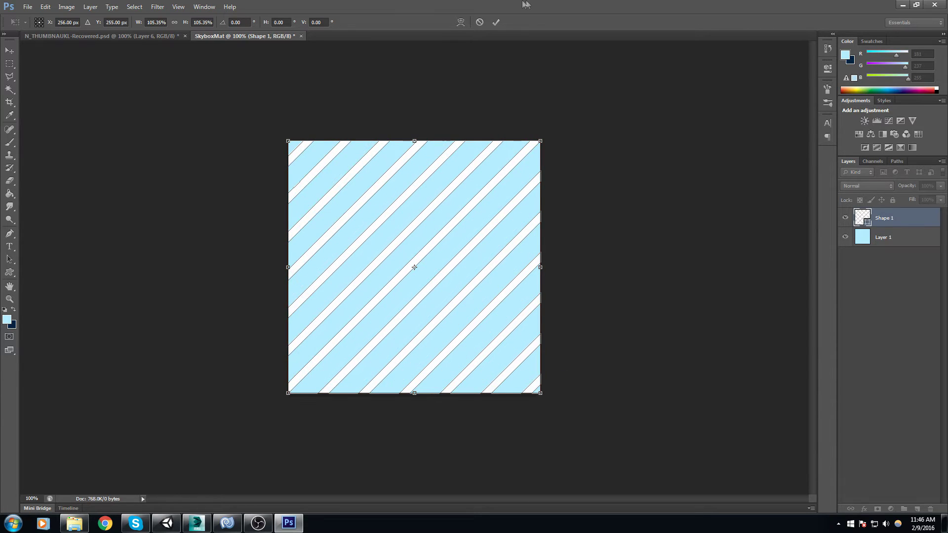
click(496, 23)
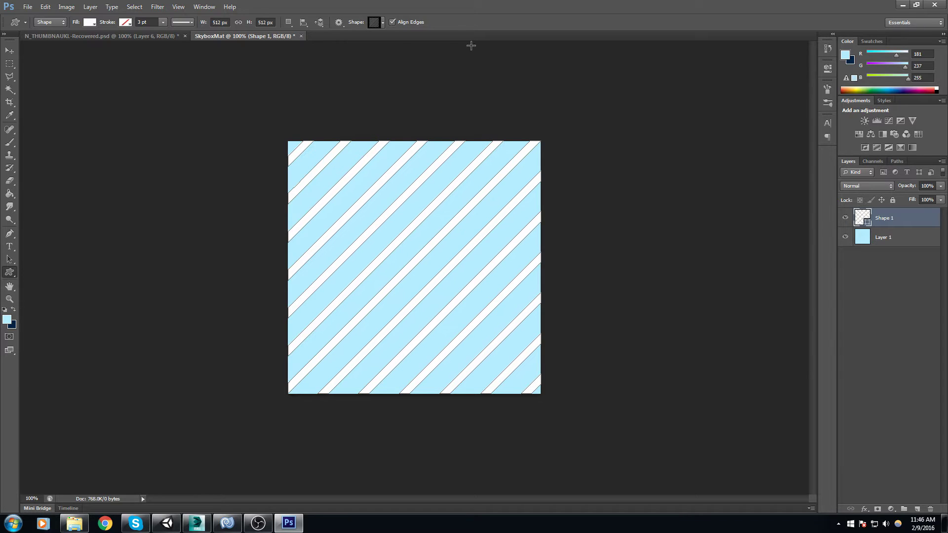
click(204, 6)
click(162, 38)
click(157, 7)
mouse_move(212, 182)
click(297, 219)
click(453, 196)
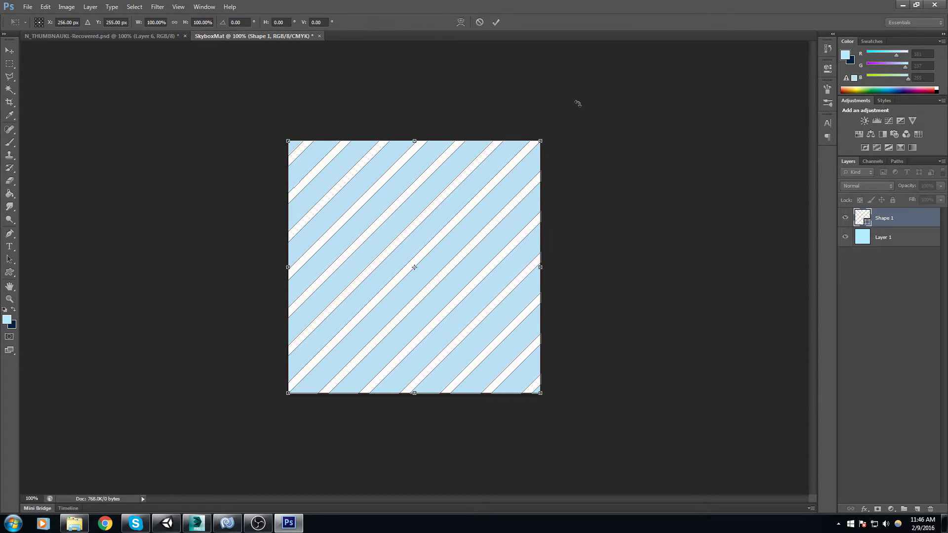
Rotate the striped shape 45° to make the stripes horizontal and enlarge it past the canvas edges to about 1084 x 909 px
shift+drag(578, 104, 670, 255)
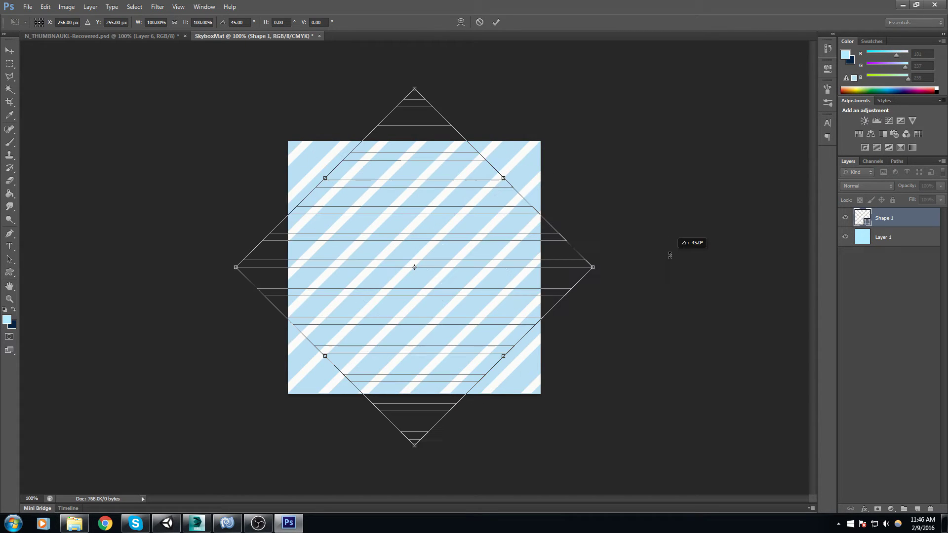
click(495, 22)
key(ctrl+t)
alt+drag(592, 440, 680, 497)
mouse_move(656, 487)
mouse_down()
mouse_move(649, 469)
mouse_move(652, 486)
mouse_up()
drag(654, 270, 715, 273)
drag(611, 246, 574, 236)
click(495, 22)
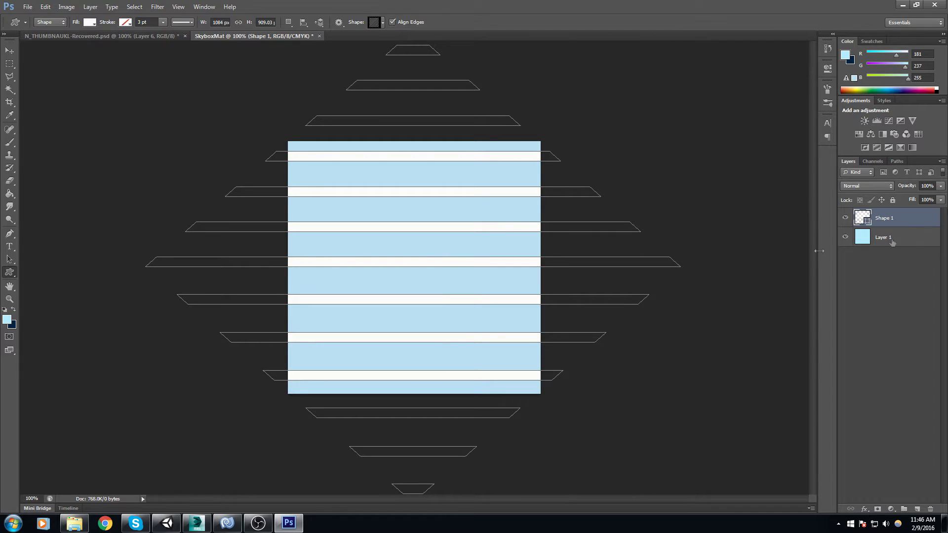
Rasterize the horizontal stripes and rotate a duplicate of that layer 90° to form a white grid over the blue
right_click(911, 223)
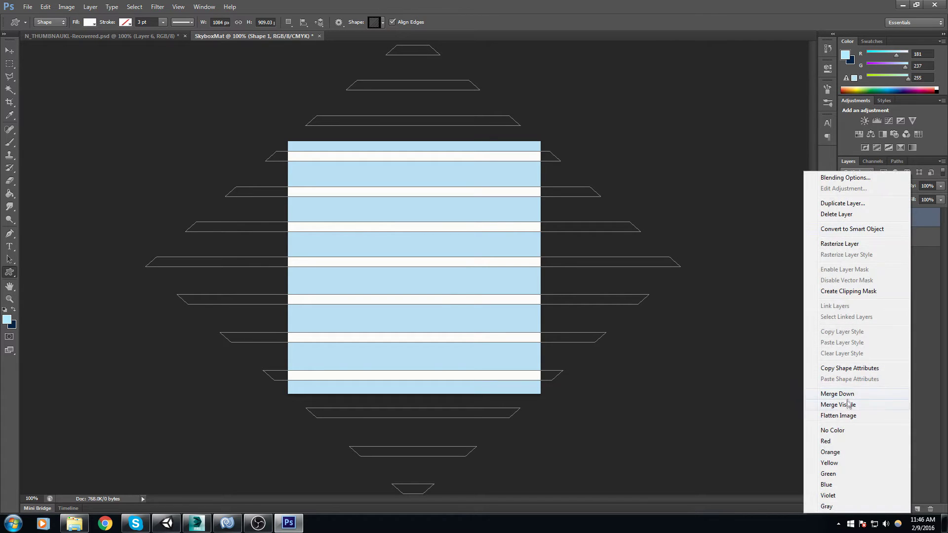
click(843, 245)
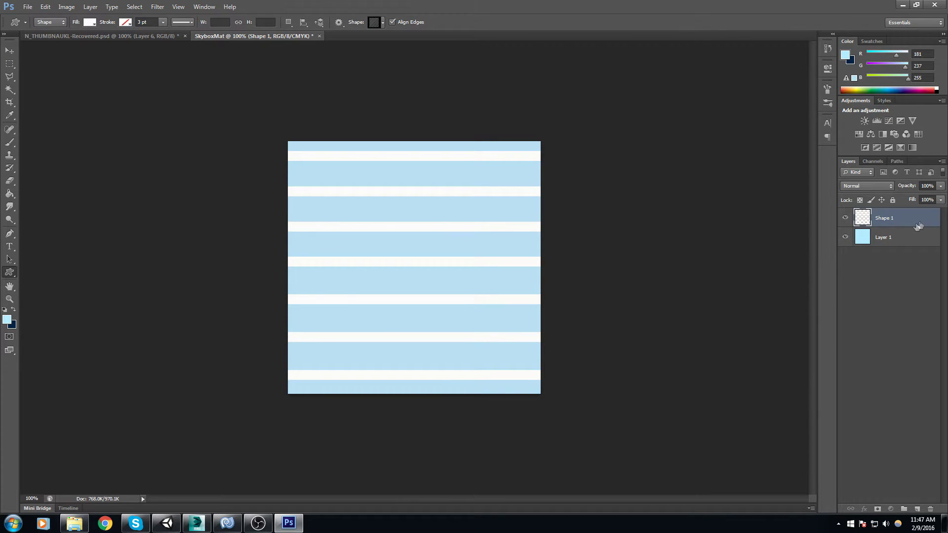
key(ctrl+j)
key(ctrl+t)
shift+drag(715, 180, 505, 398)
click(495, 21)
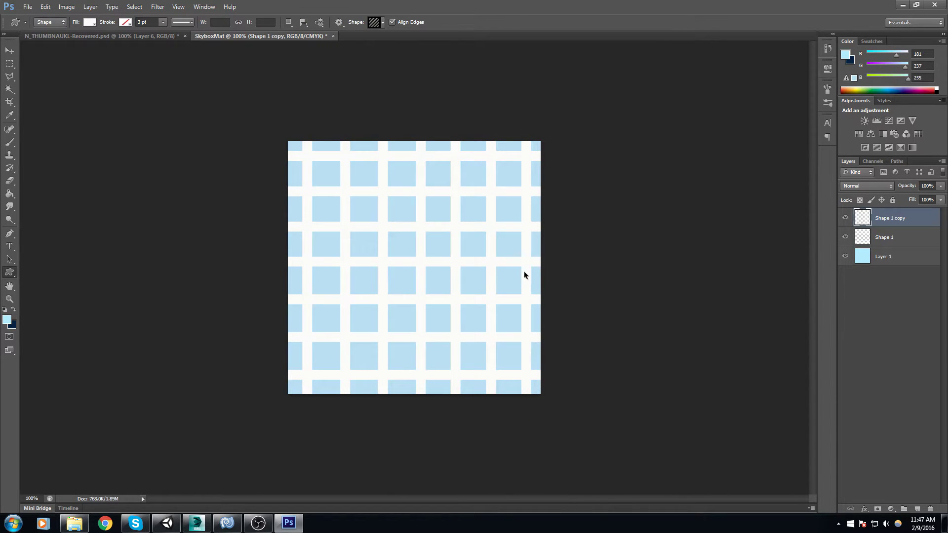
click(178, 7)
mouse_move(154, 8)
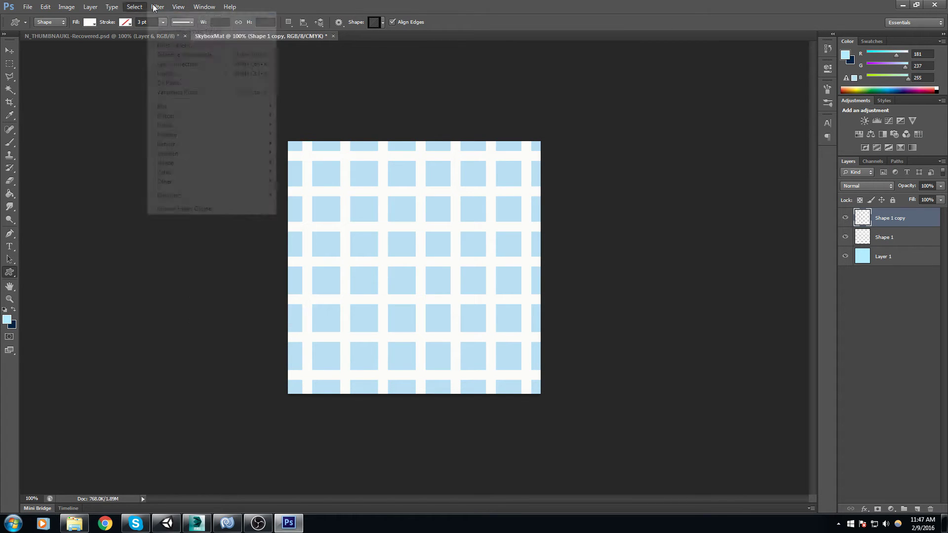
mouse_move(165, 181)
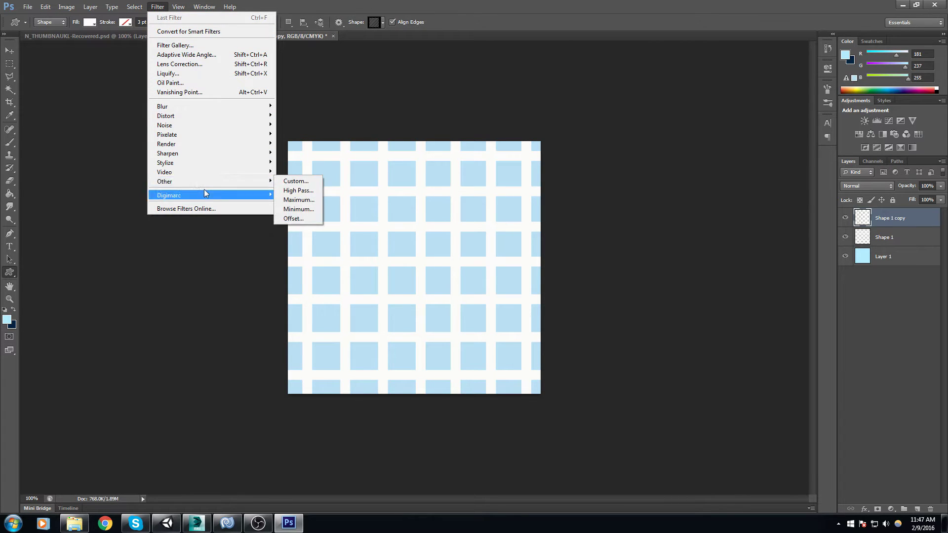
click(310, 220)
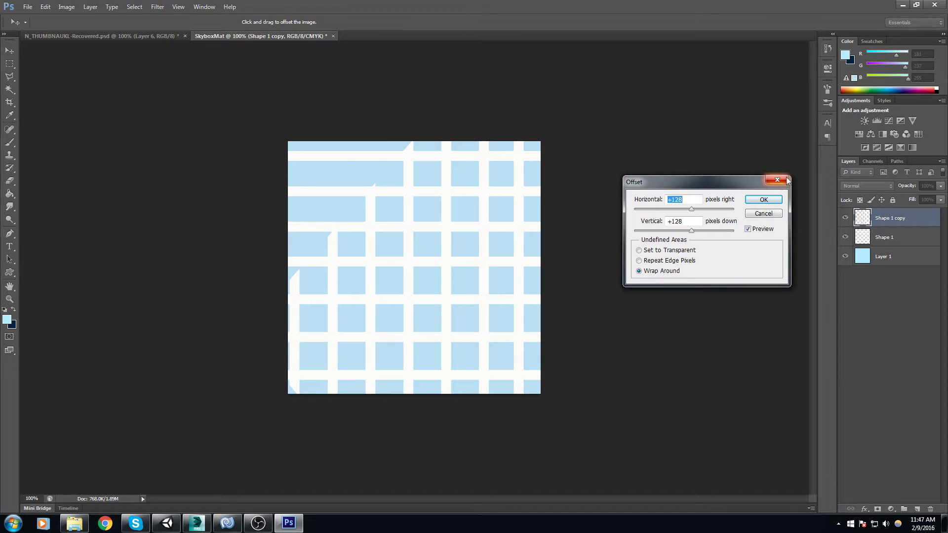
click(786, 180)
Merge the horizontal and vertical stripe layers into one grid layer
shift+click(890, 238)
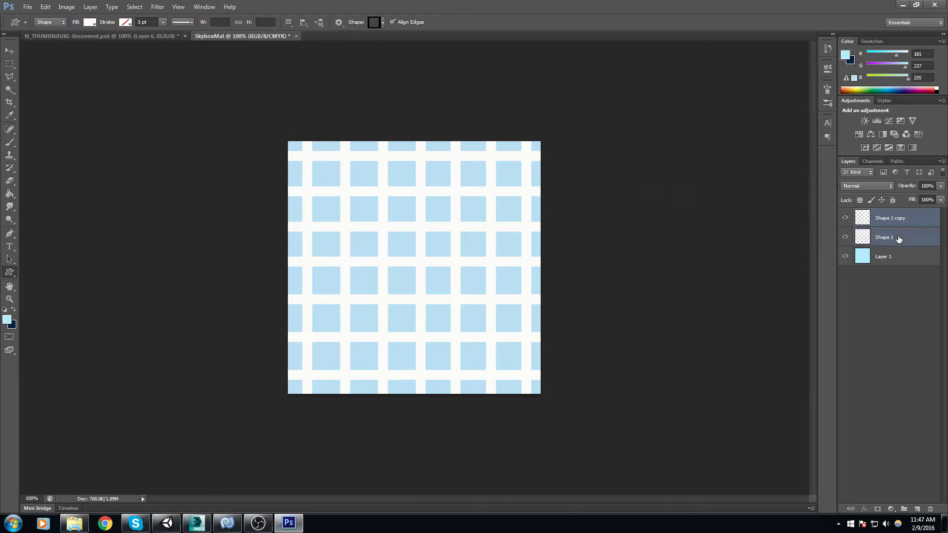
right_click(891, 245)
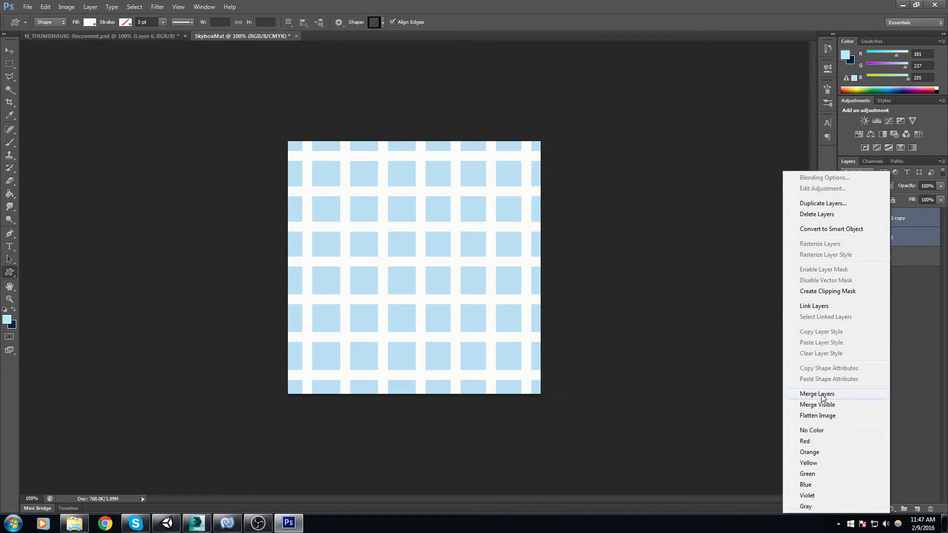
click(805, 399)
Copy the whole canvas area of the grid to a new layer and delete the merged original layer
click(10, 64)
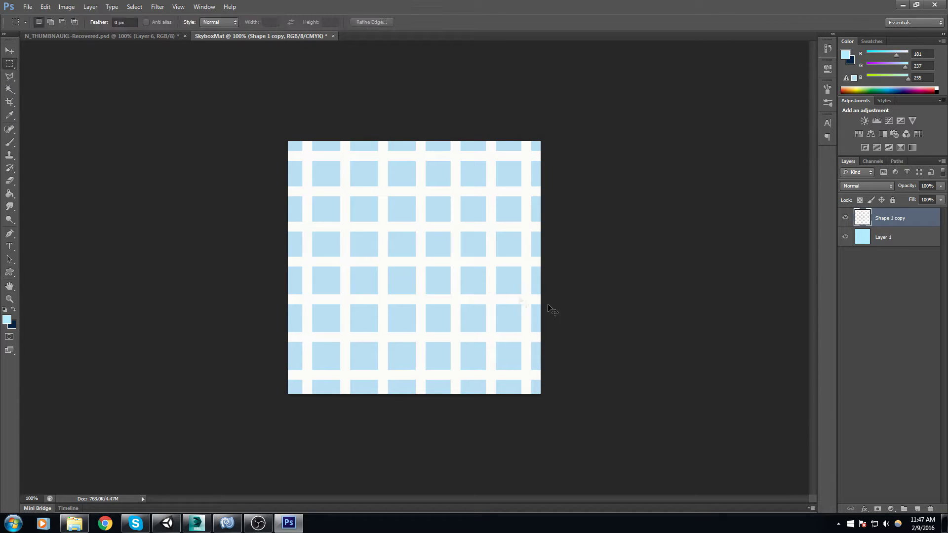
key(ctrl+a)
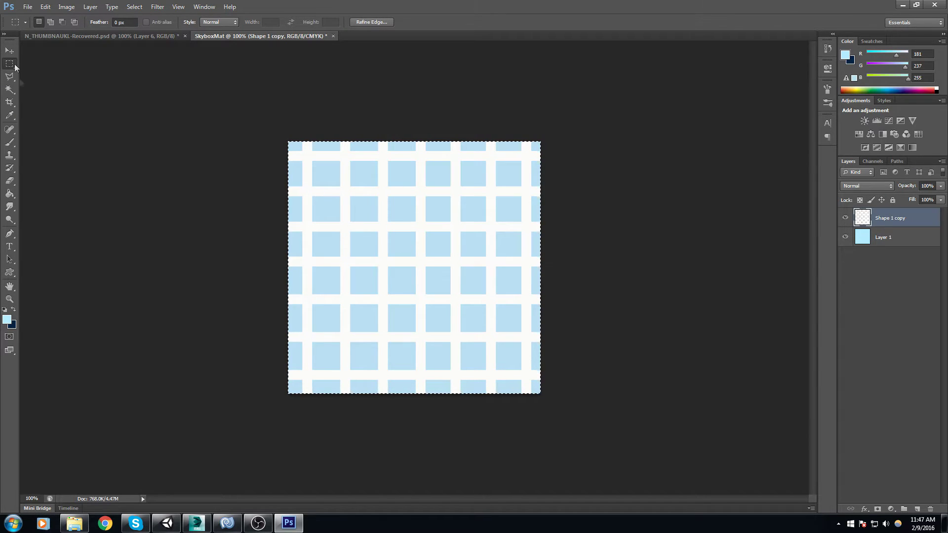
key(ctrl+j)
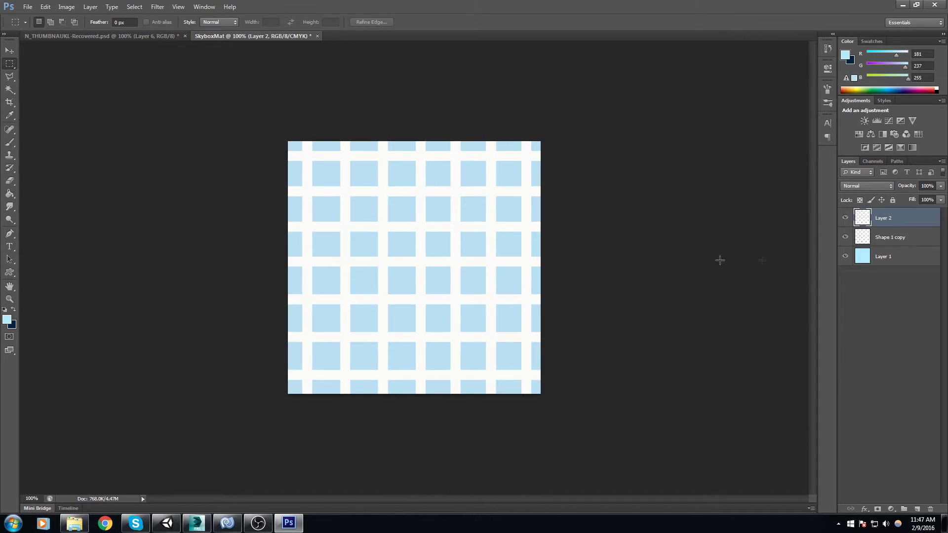
click(912, 233)
key(Delete)
click(913, 220)
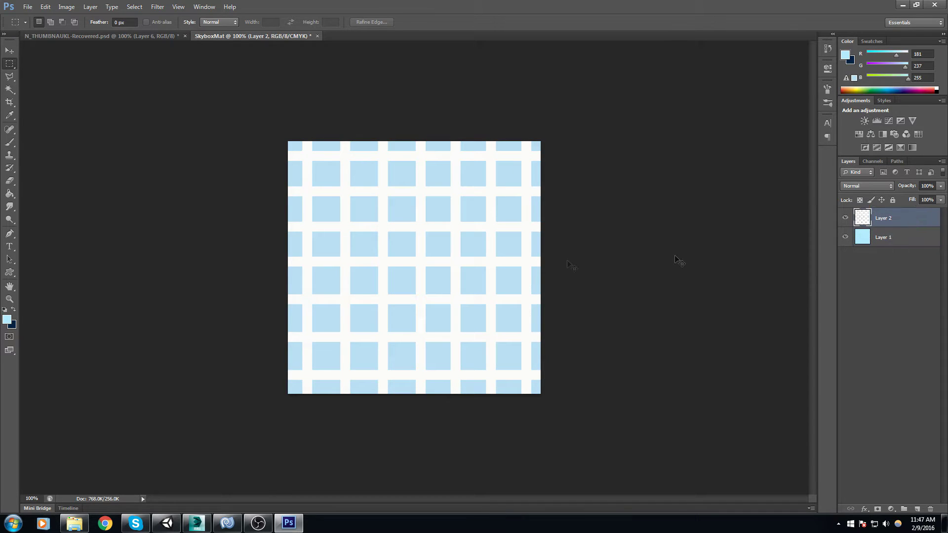
key(ctrl+t)
drag(421, 265, 397, 249)
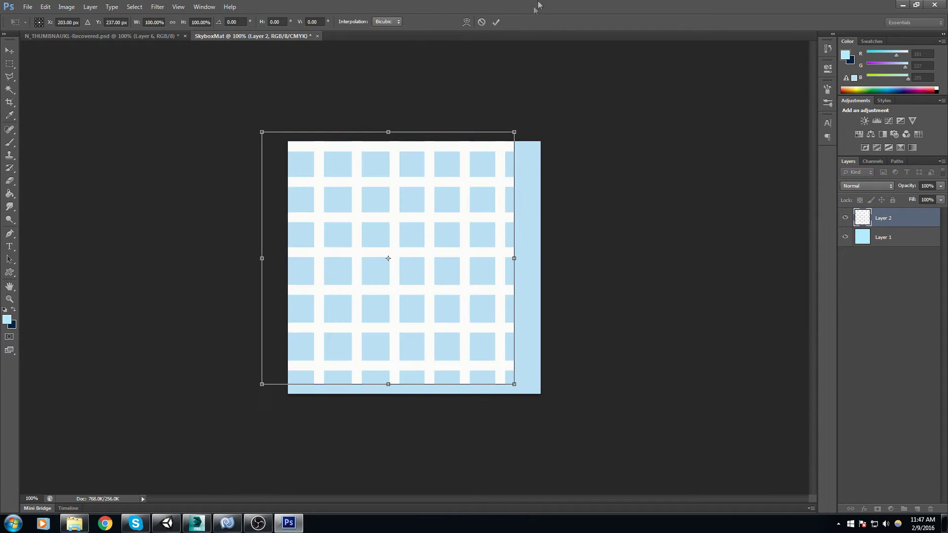
click(479, 22)
key(ctrl+shift+s)
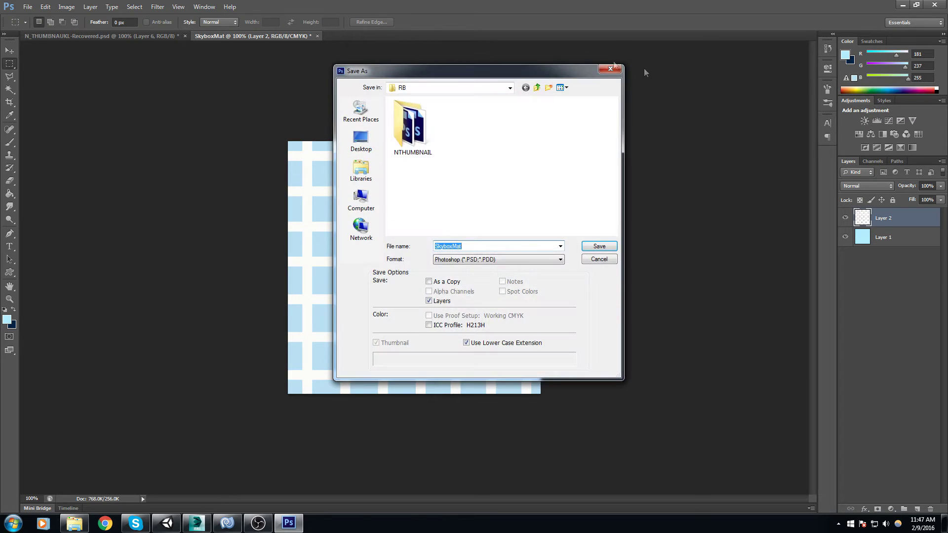
click(618, 72)
click(155, 6)
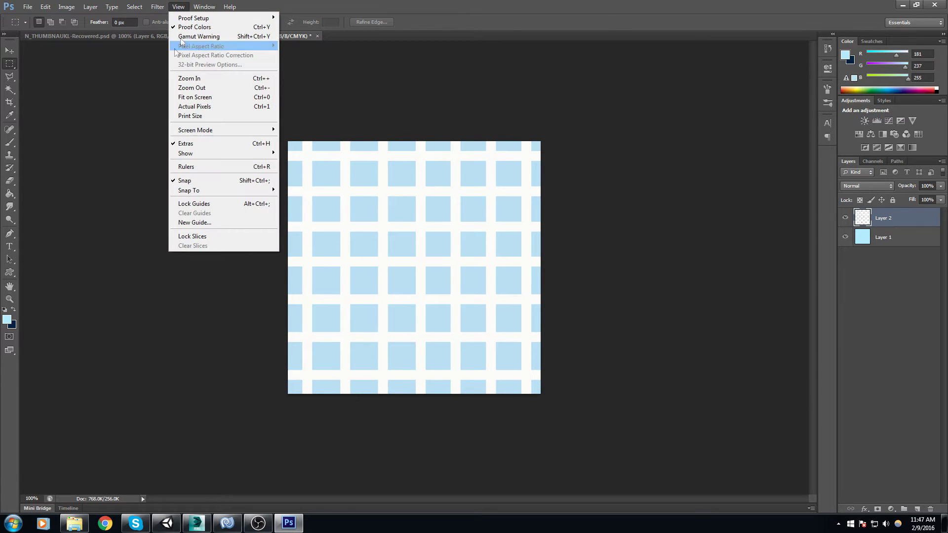
mouse_move(183, 181)
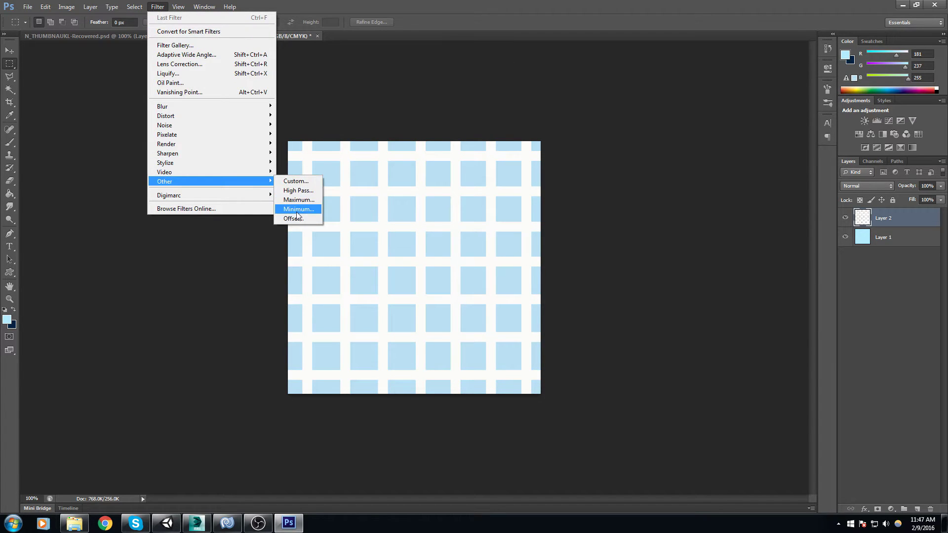
click(296, 218)
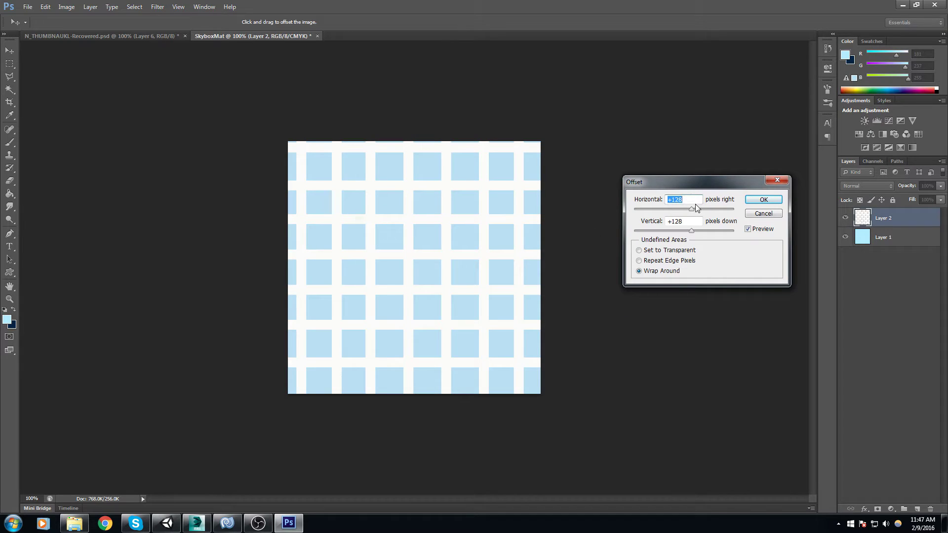
drag(687, 213, 712, 215)
click(786, 184)
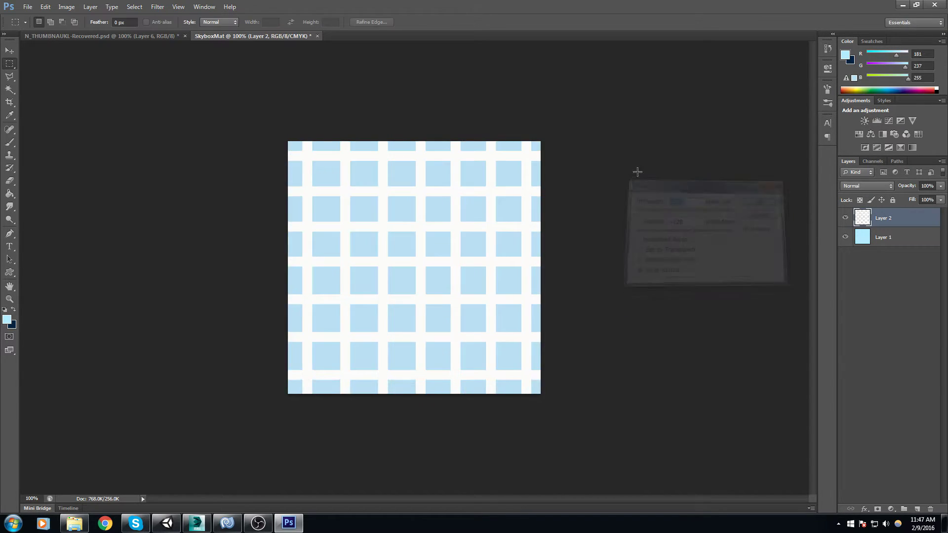
Start saving a copy of the grid texture in PNG format
click(28, 6)
click(49, 126)
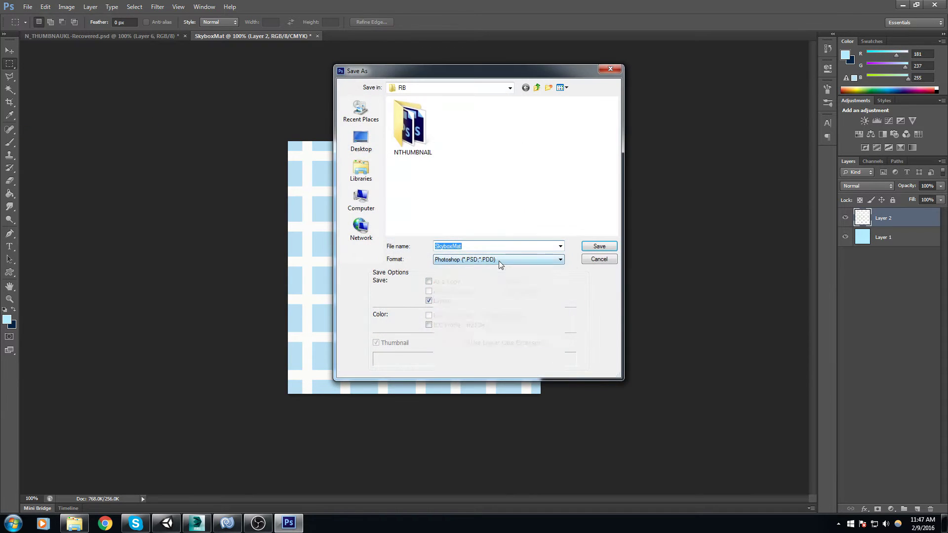
click(499, 259)
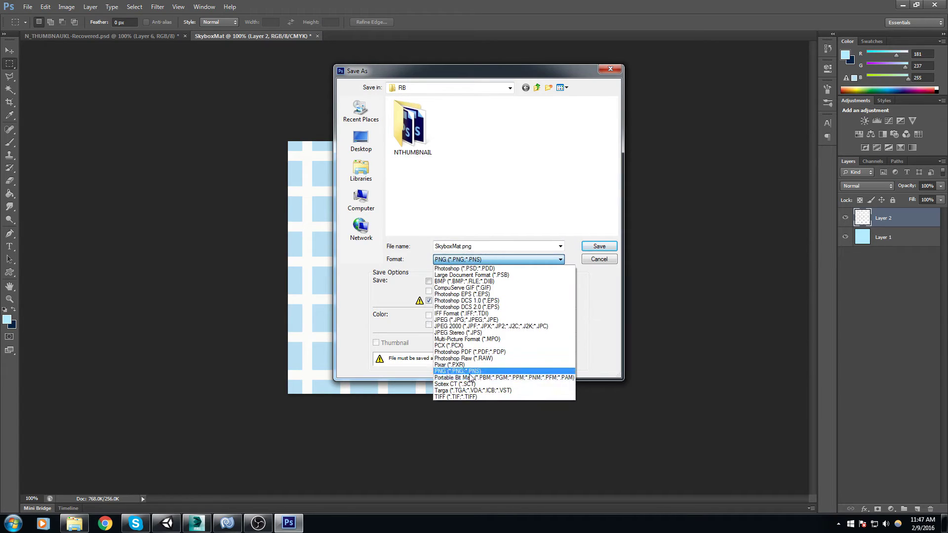
click(470, 373)
click(517, 126)
Save the PNG copy as SkyboxTexture in Git/MobileRB/Assets/Artwork/Textures on drive F, accepting the PNG options
click(361, 200)
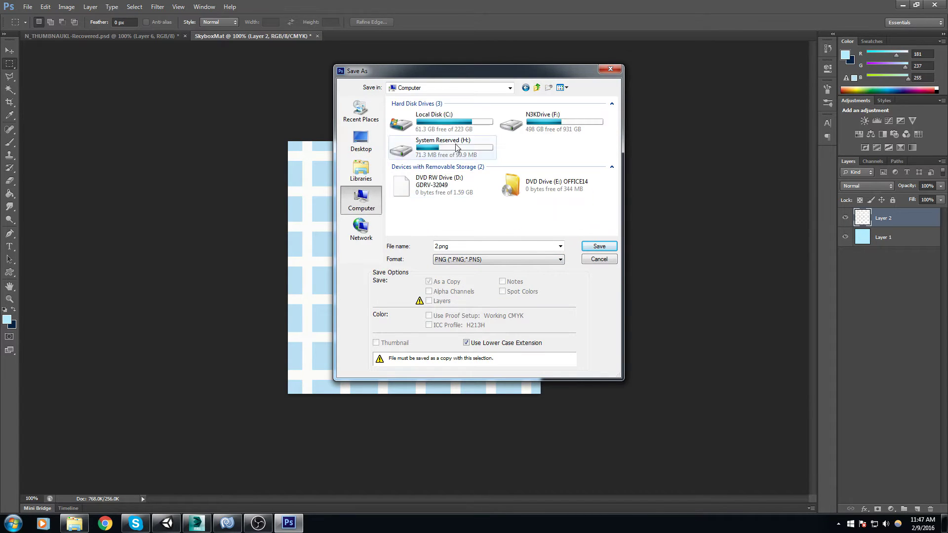
double_click(513, 123)
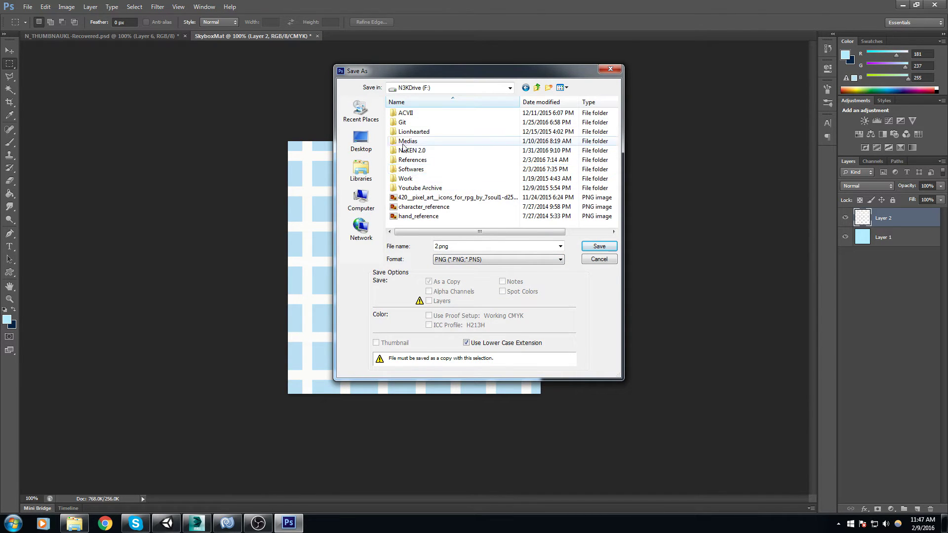
double_click(412, 122)
click(426, 151)
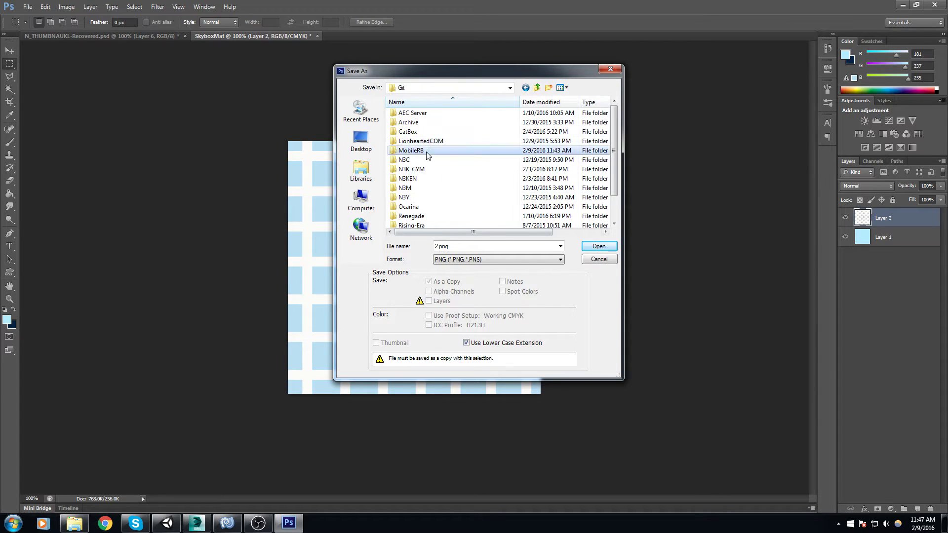
double_click(426, 151)
double_click(415, 154)
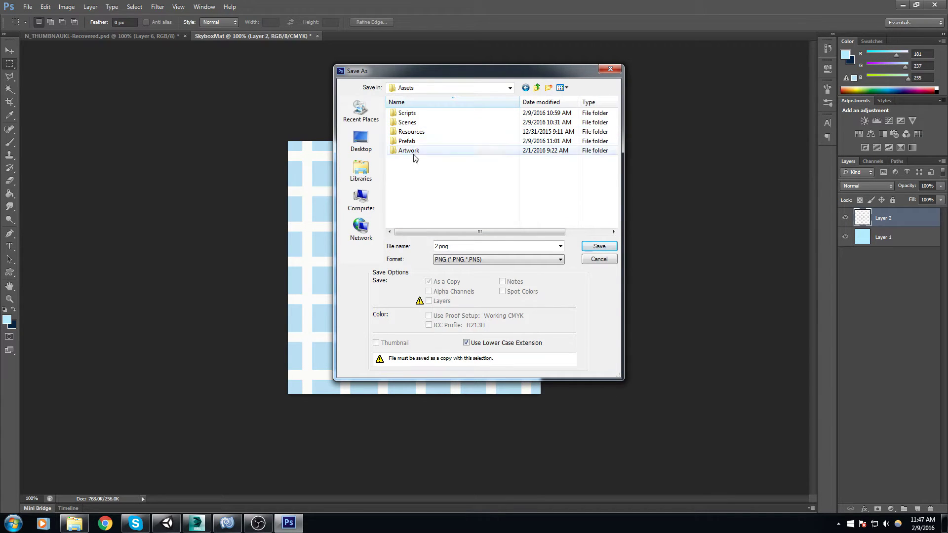
double_click(414, 151)
double_click(421, 132)
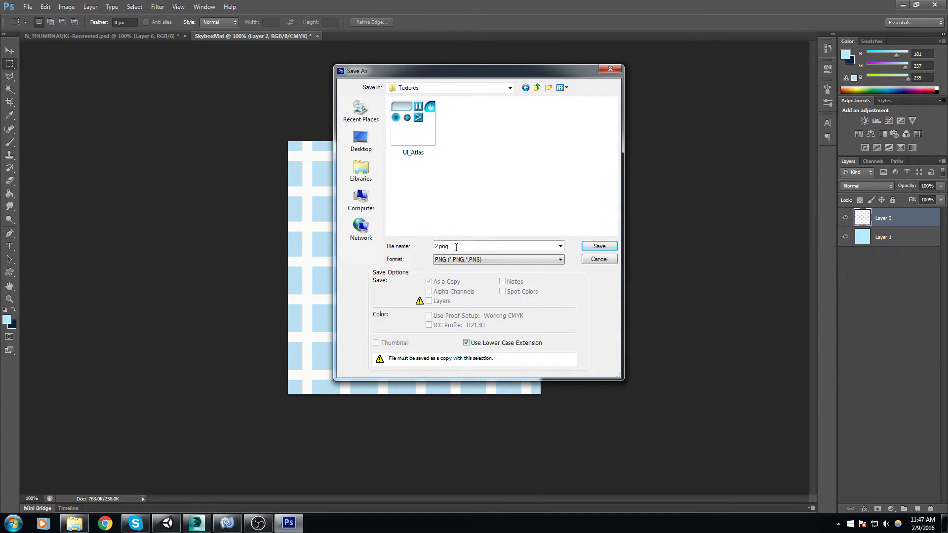
text(SkyboxTexture)
key(Return)
key(Return)
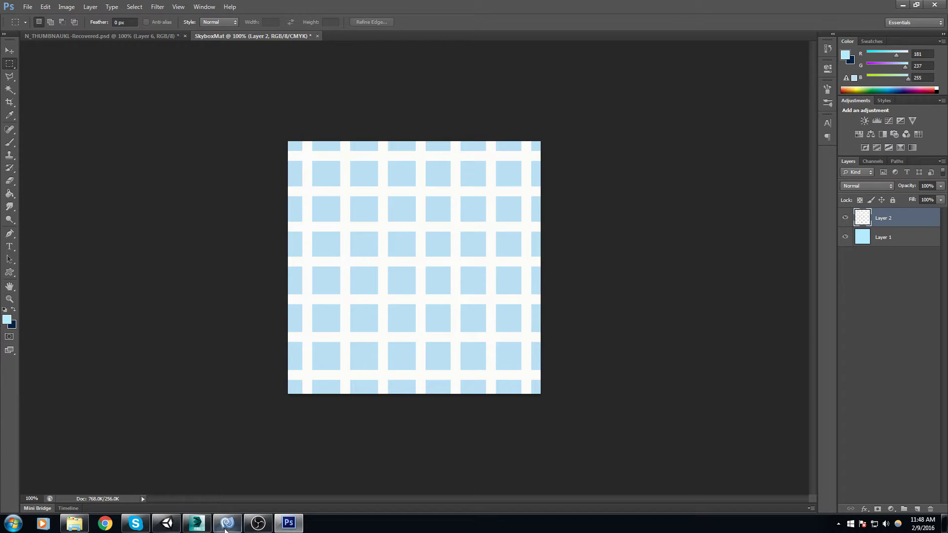
Switch to Unity and assign SkyboxTexture to the Front and Back faces of the Skybox material
mouse_move(224, 528)
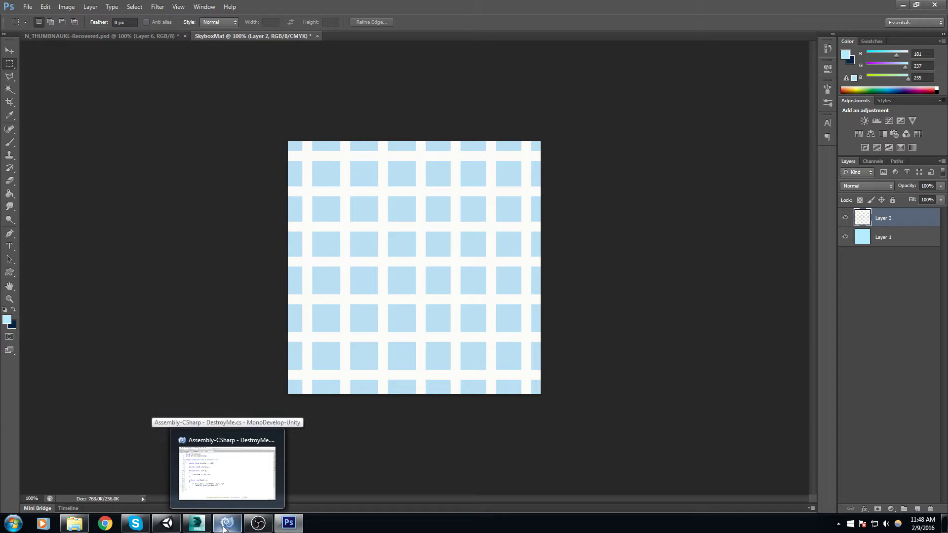
click(167, 523)
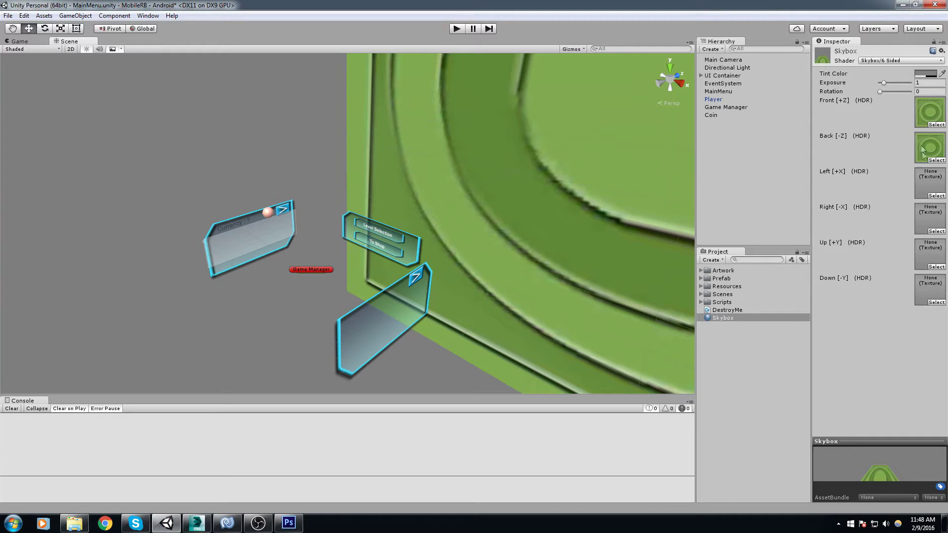
click(936, 125)
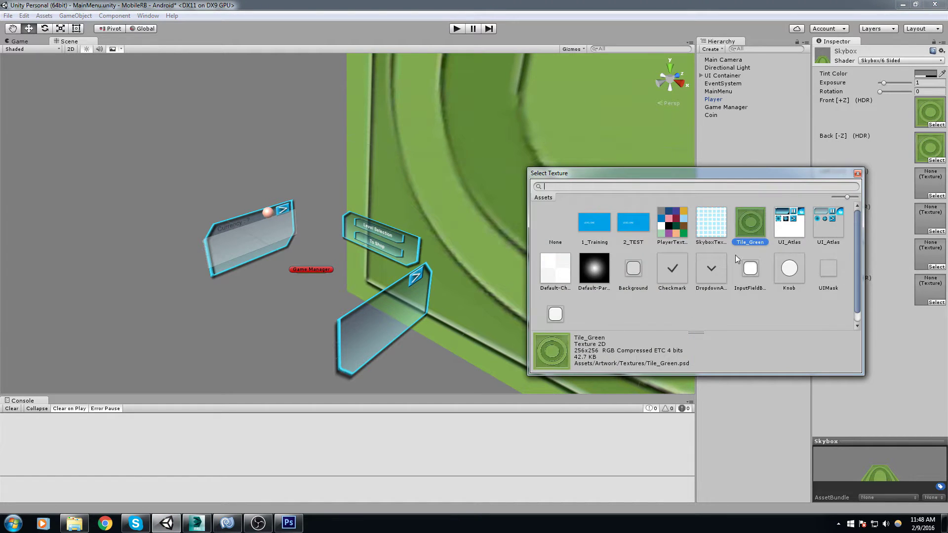
click(721, 218)
click(873, 170)
click(936, 160)
click(719, 223)
click(887, 181)
Assign SkyboxTexture to the Left and Right faces of the Skybox material
click(936, 196)
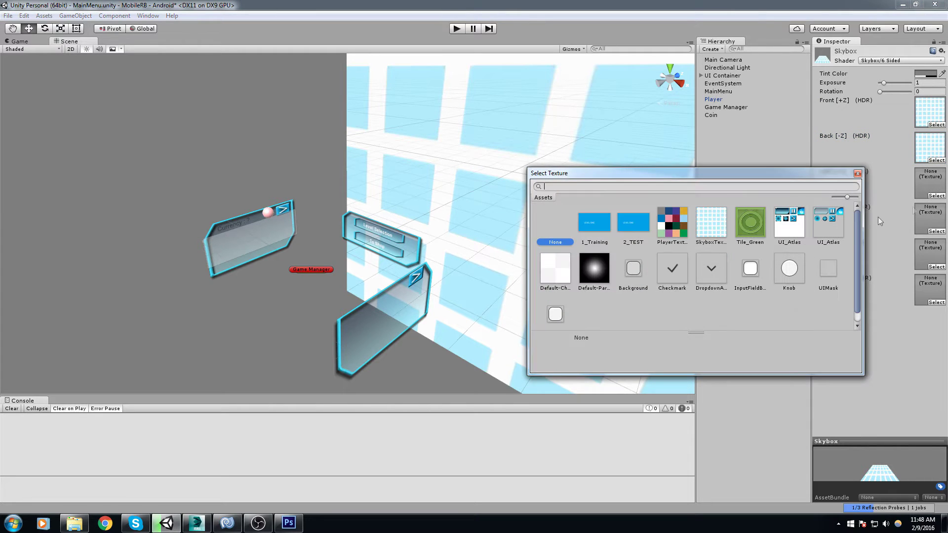
click(718, 222)
click(872, 169)
click(937, 231)
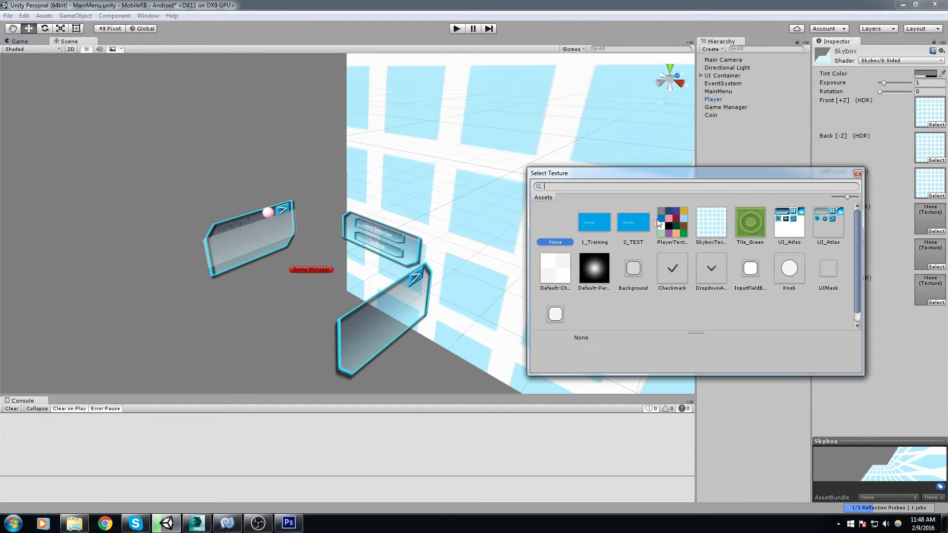
click(711, 222)
click(858, 175)
Assign SkyboxTexture to the Up and Down faces of the Skybox material
click(936, 266)
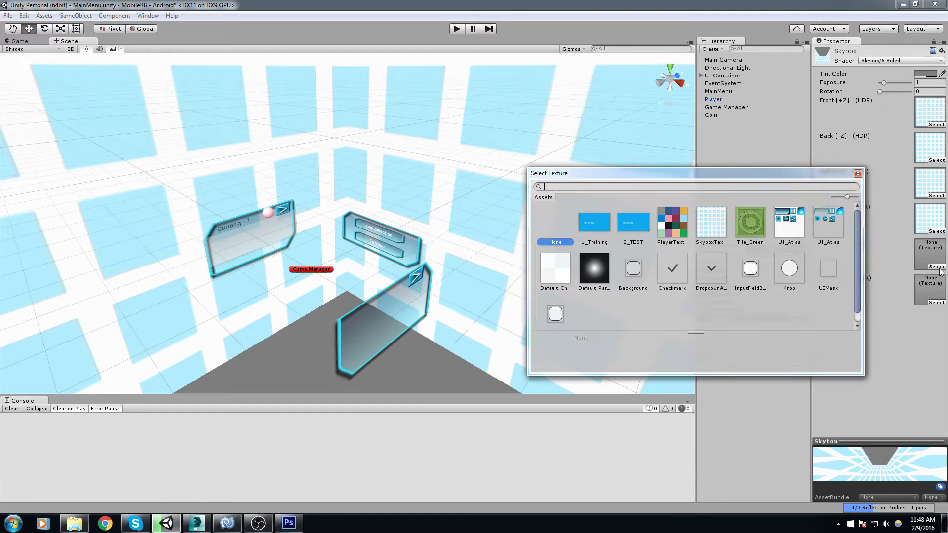
click(710, 223)
click(857, 173)
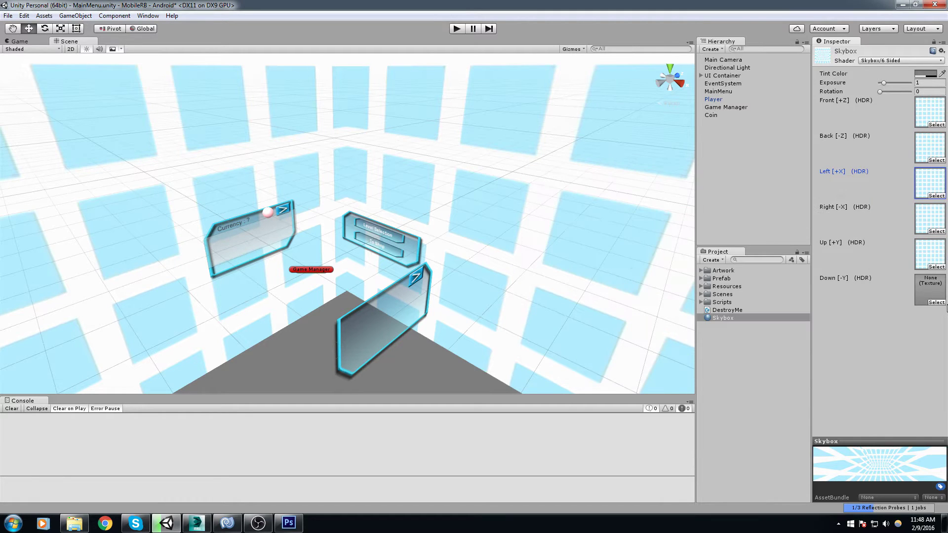
click(936, 302)
click(720, 225)
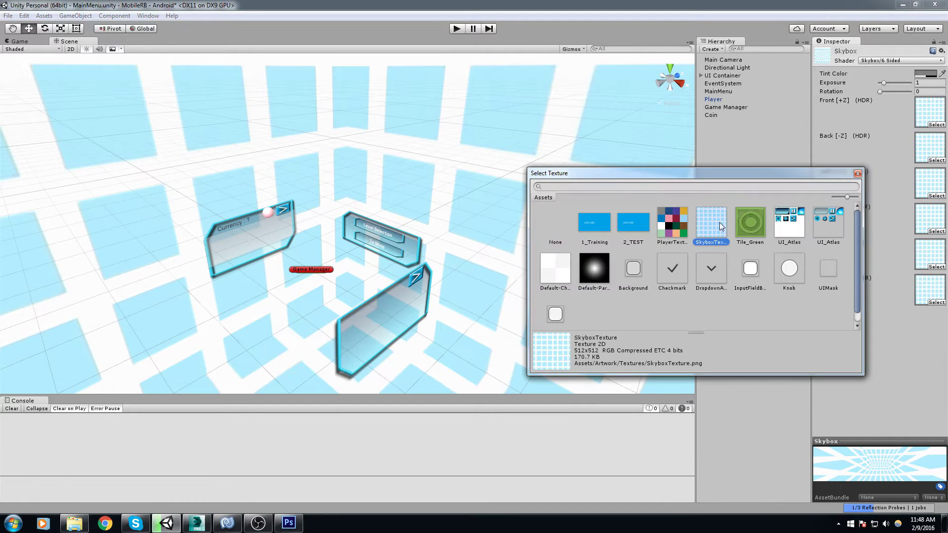
click(857, 174)
Run the scene and try a skybox exposure of 0.5, restoring it to 1
click(459, 29)
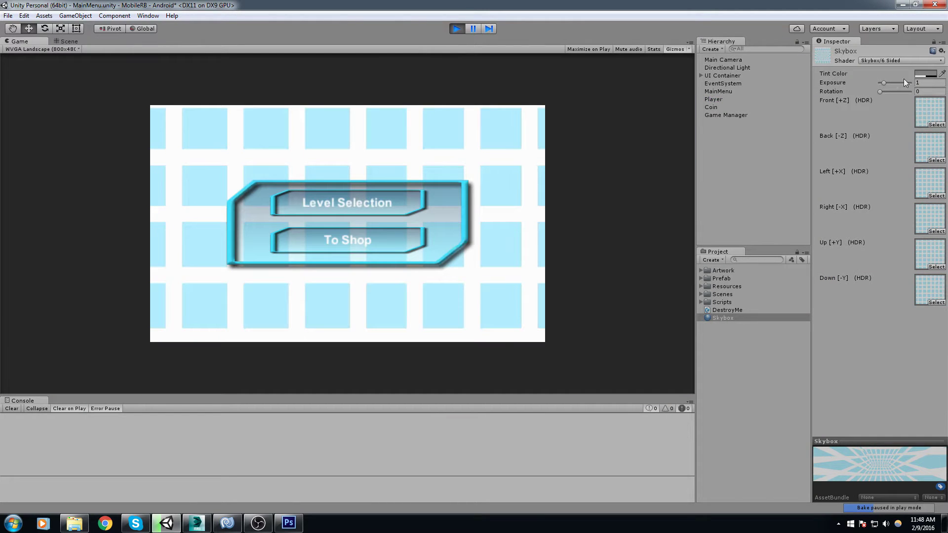
drag(881, 85, 881, 86)
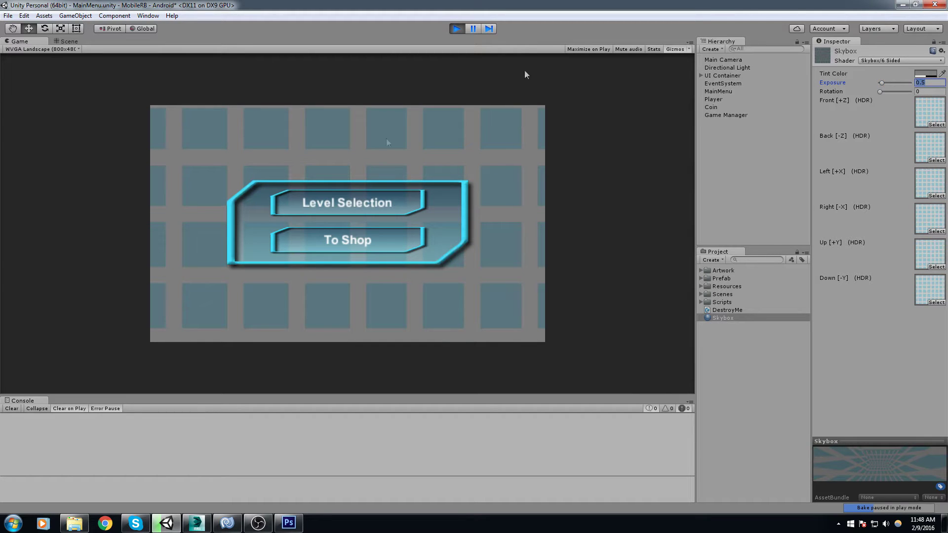
text(1)
mouse_move(882, 91)
mouse_down()
mouse_move(890, 91)
mouse_move(872, 97)
mouse_move(898, 96)
mouse_move(869, 100)
mouse_up()
Try a dark grey 2C2C2C tint on the Skybox material and brighten it to about 8C8C8C
click(919, 76)
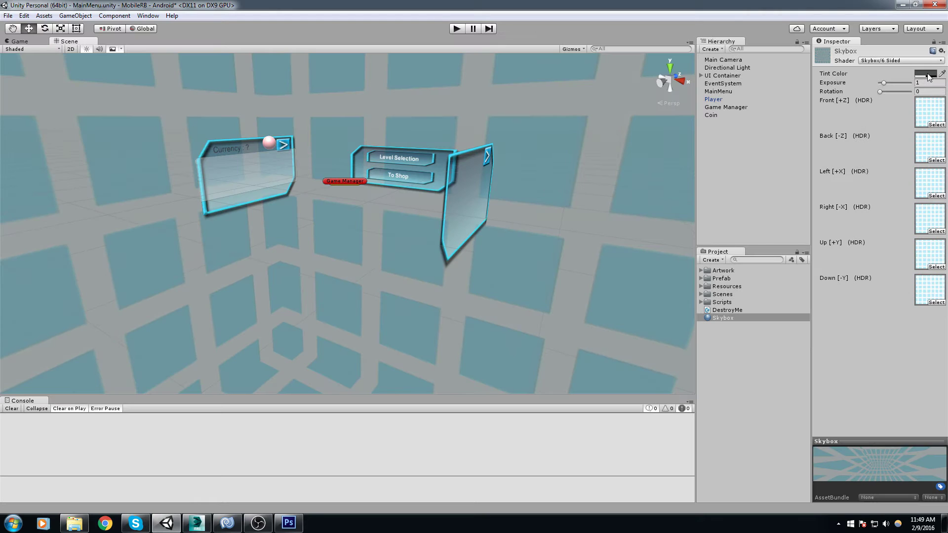
click(926, 74)
click(22, 79)
mouse_move(22, 79)
mouse_down()
mouse_move(17, 72)
mouse_move(19, 102)
mouse_up()
drag(79, 172, 146, 170)
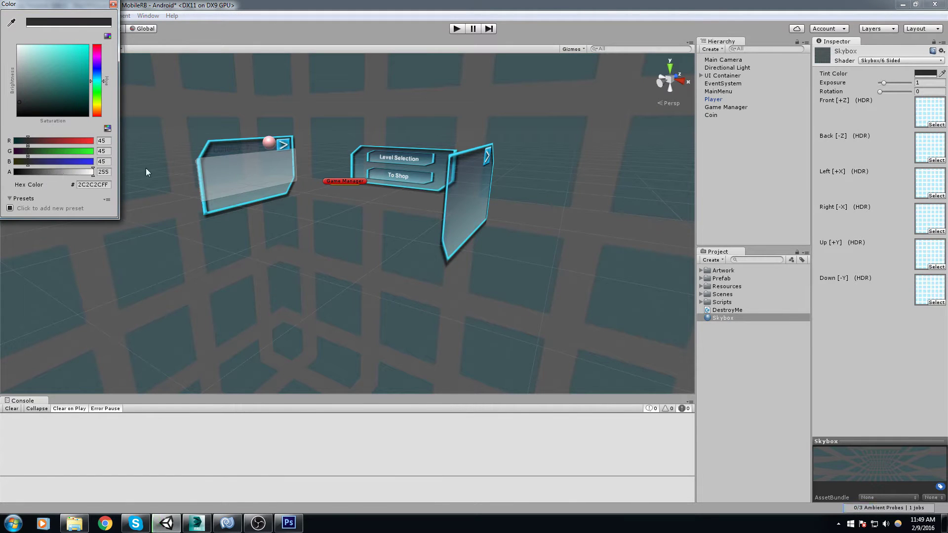
click(20, 75)
click(16, 77)
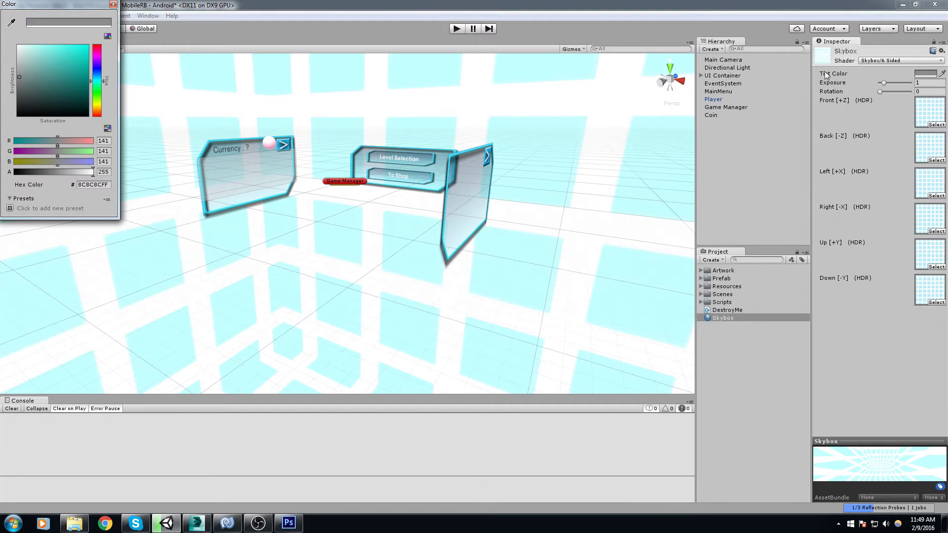
click(19, 78)
click(113, 4)
Run the main menu scene to preview the brightly tinted skybox behind the menu, and stop it
right_drag(336, 208, 348, 173)
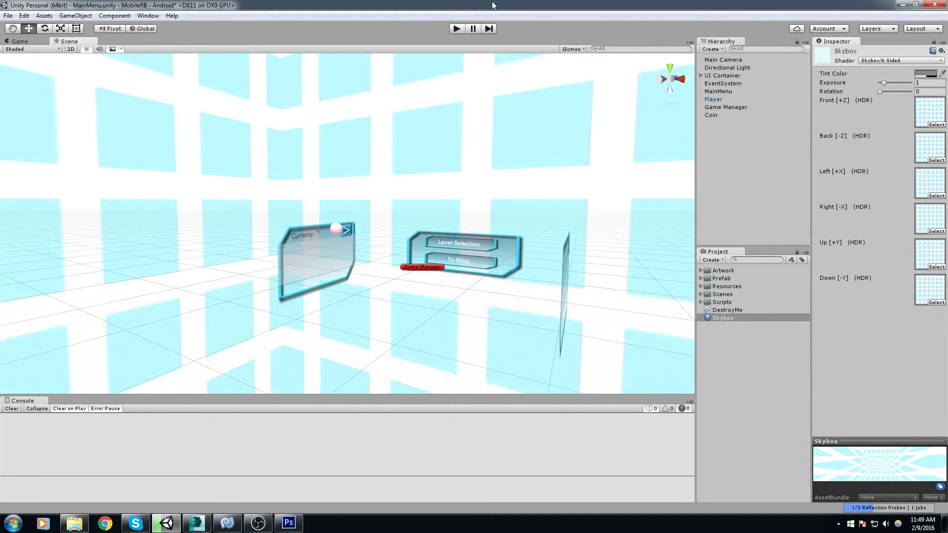
click(456, 29)
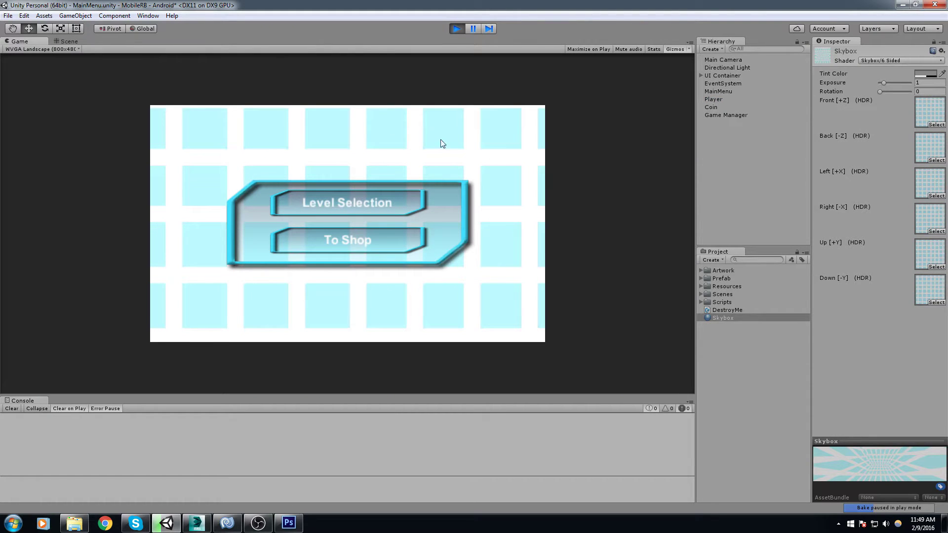
click(457, 28)
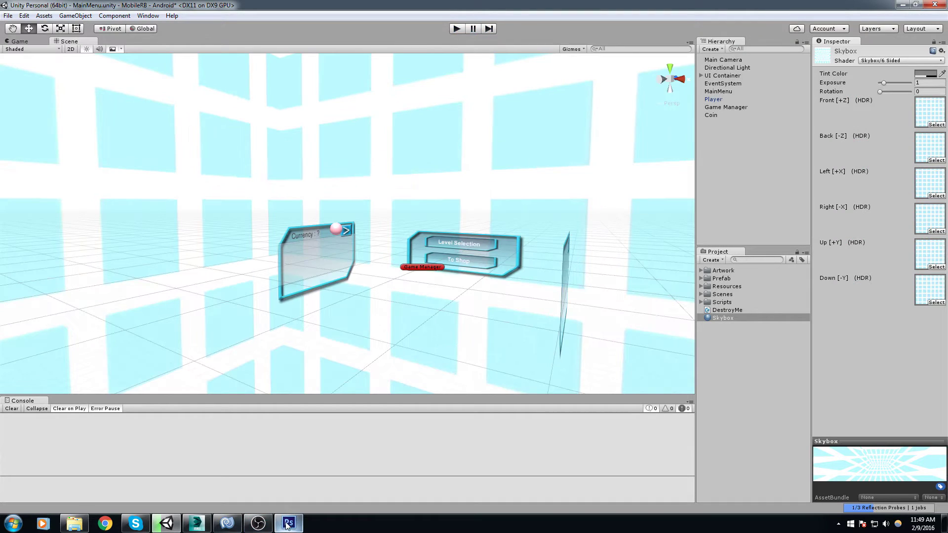
Darken the Skybox material's tint color to a slightly warm medium grey
click(926, 73)
drag(28, 72, 21, 89)
click(113, 5)
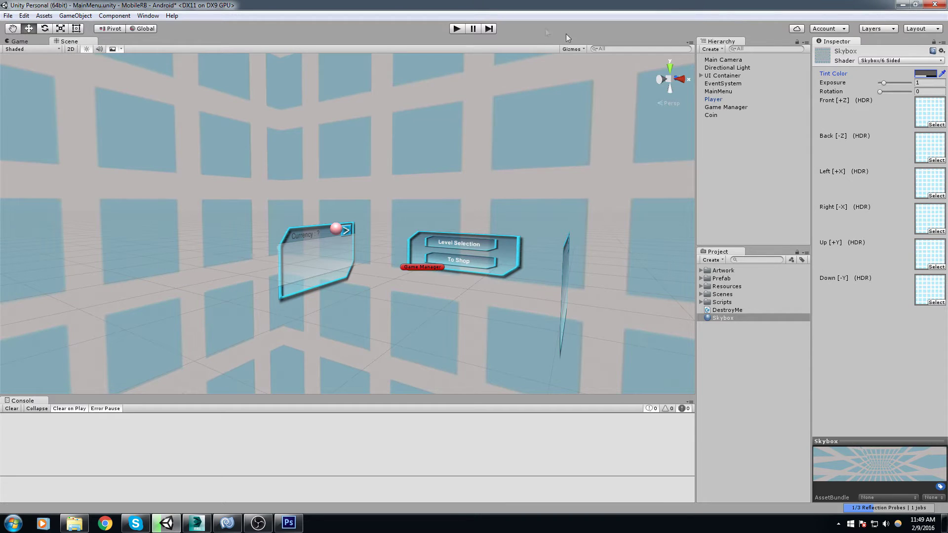
right_drag(466, 118, 623, 316)
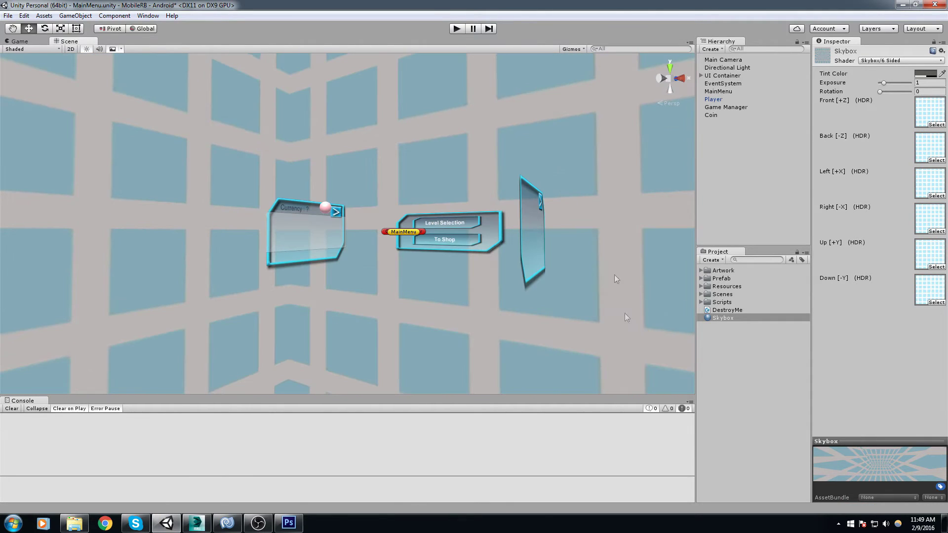
Run the game and move back and forth between the main menu, level selection and shop to check the skybox, and stop it
click(454, 30)
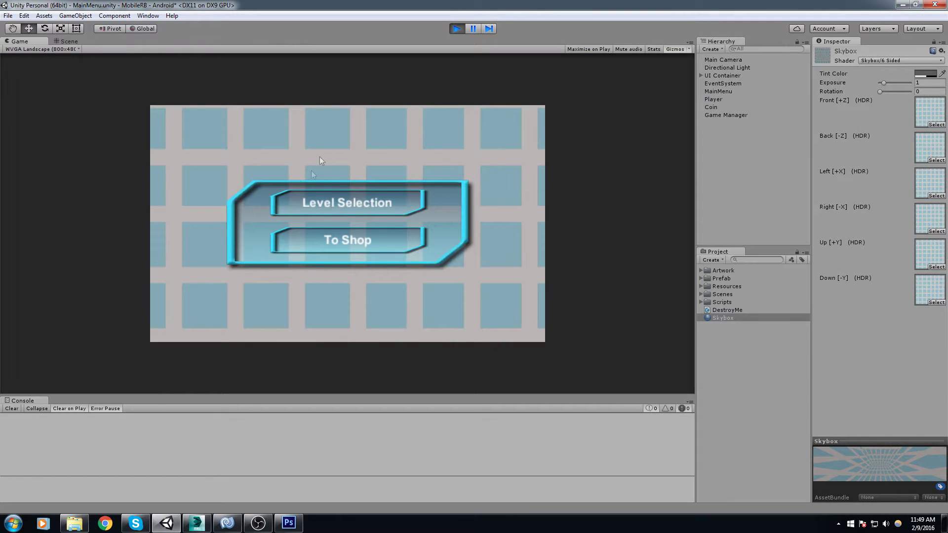
click(366, 204)
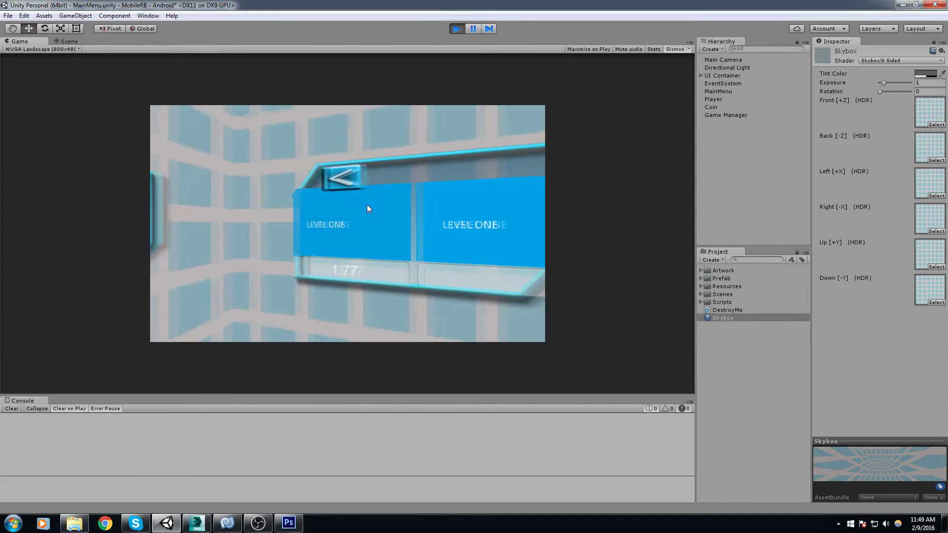
click(292, 178)
click(286, 232)
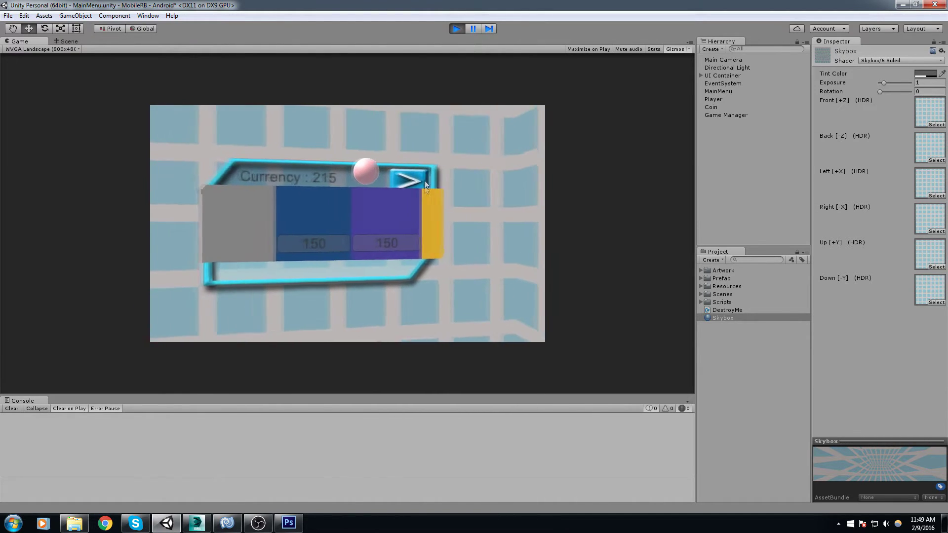
click(406, 180)
click(352, 201)
click(352, 199)
click(354, 181)
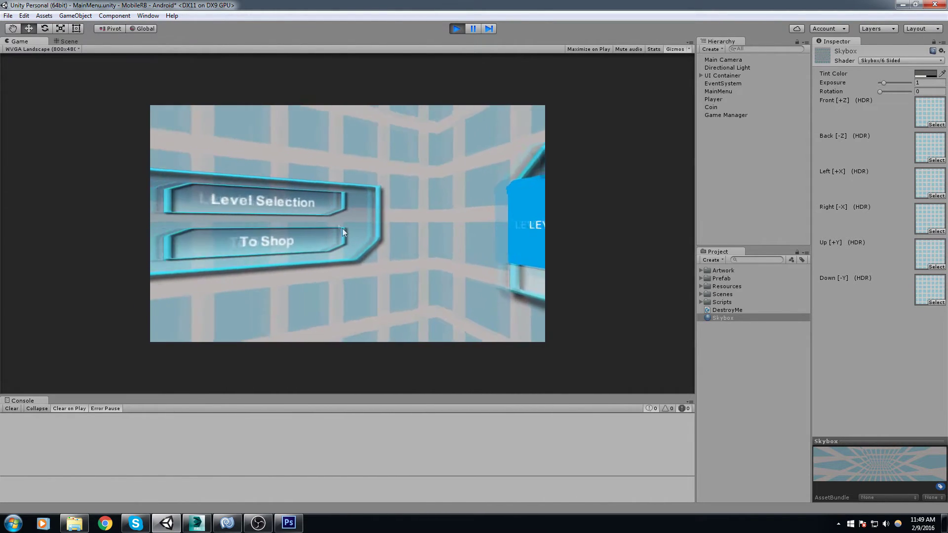
click(342, 228)
click(394, 181)
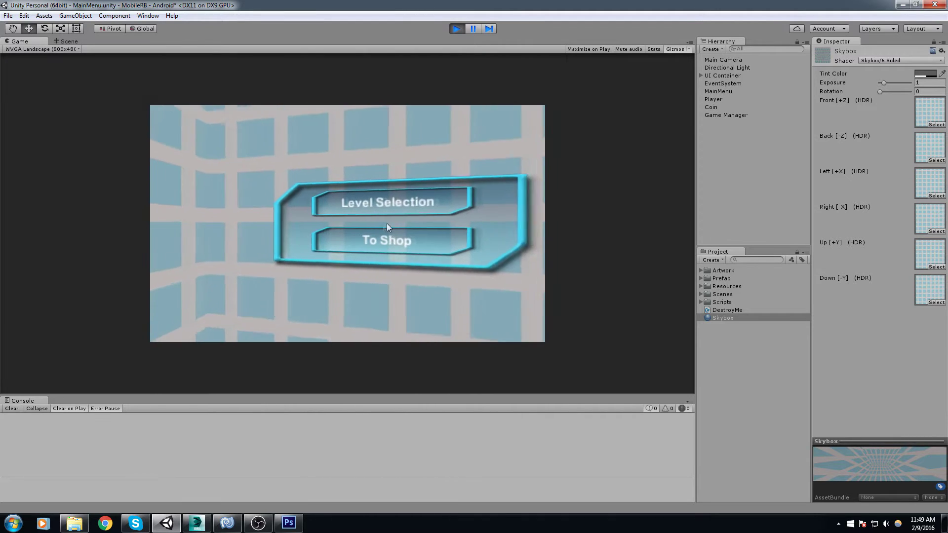
click(354, 204)
click(392, 175)
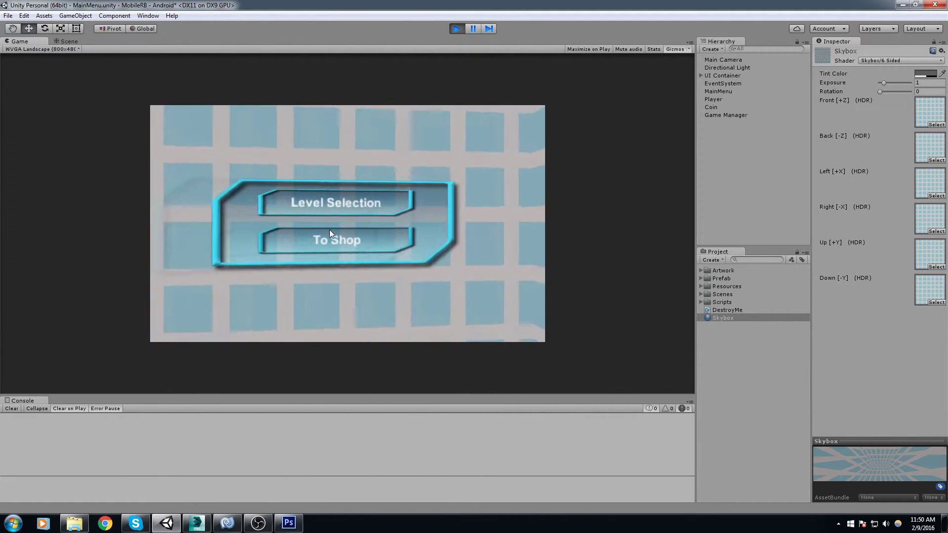
click(331, 238)
click(457, 30)
right_drag(431, 181, 451, 288)
middle_drag(392, 59, 405, 134)
right_drag(405, 134, 412, 171)
middle_drag(412, 170, 398, 288)
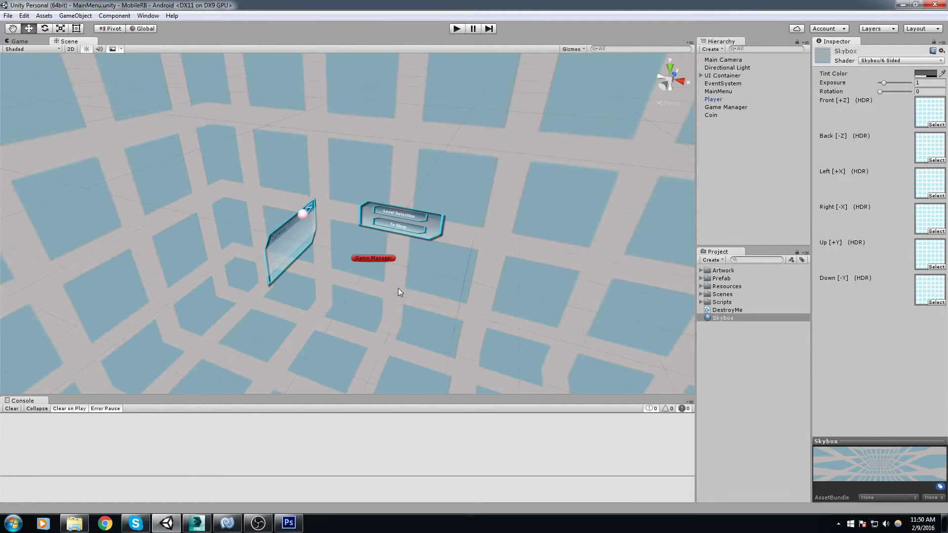
click(396, 287)
scroll(392, 293, up, 3)
click(75, 15)
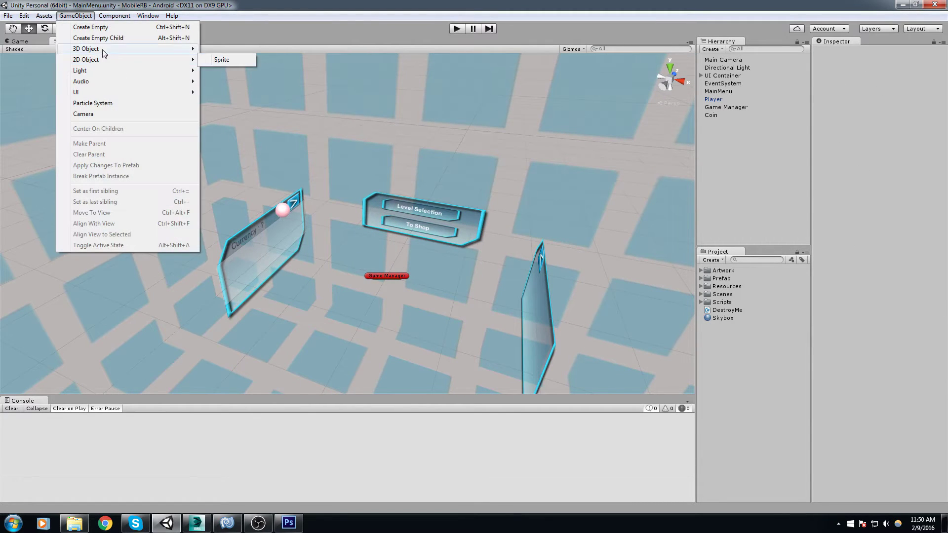
click(704, 293)
Add the 4x4 floor tile prefab from Prefab/FloorTiles to the scene and set its Y position to 0
click(702, 278)
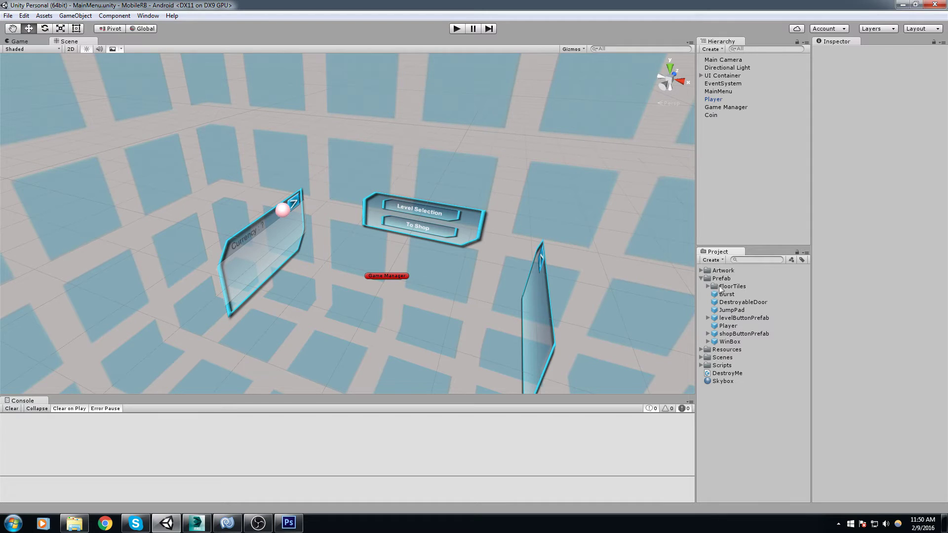
click(704, 289)
click(707, 286)
click(726, 295)
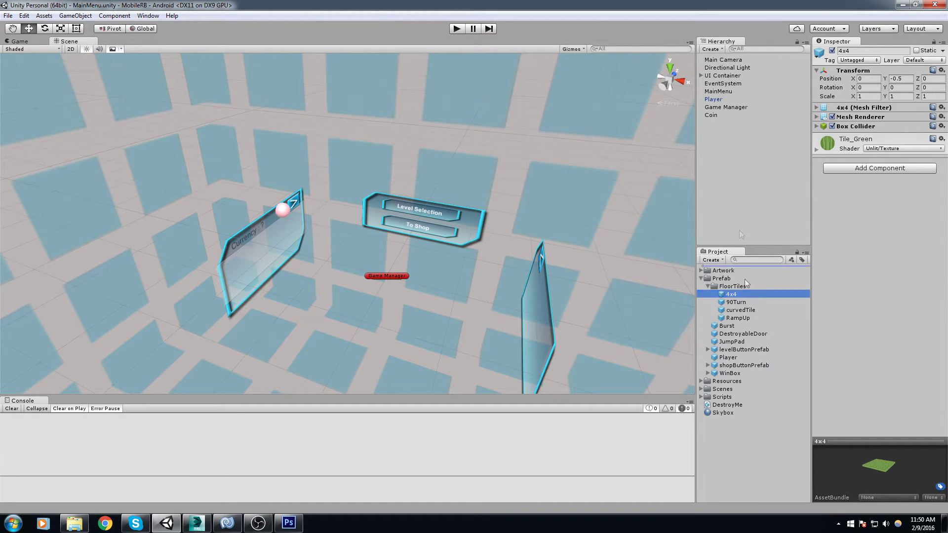
drag(729, 296, 740, 123)
click(874, 84)
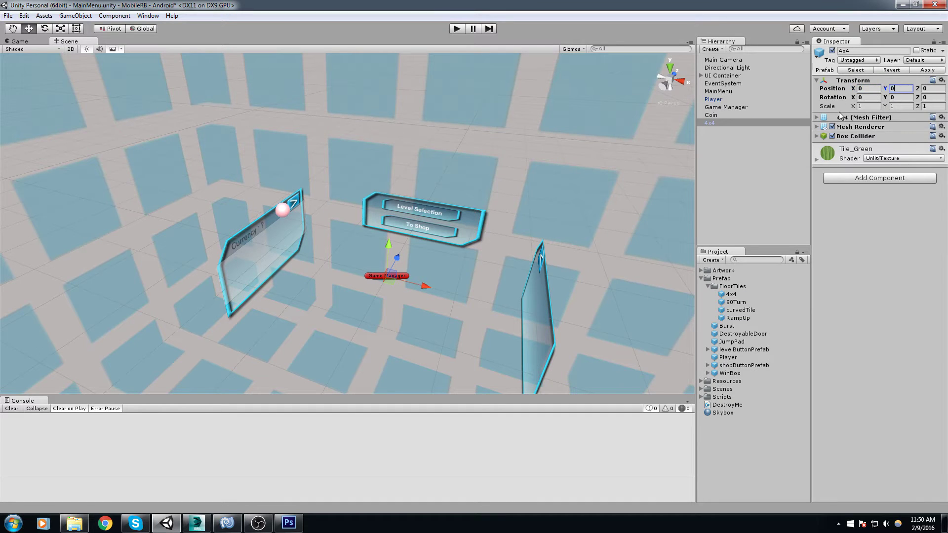
Frame the 4x4 floor tile in the scene, run the game to check it from the menu camera, and stop it
key(f)
right_drag(403, 238, 469, 142)
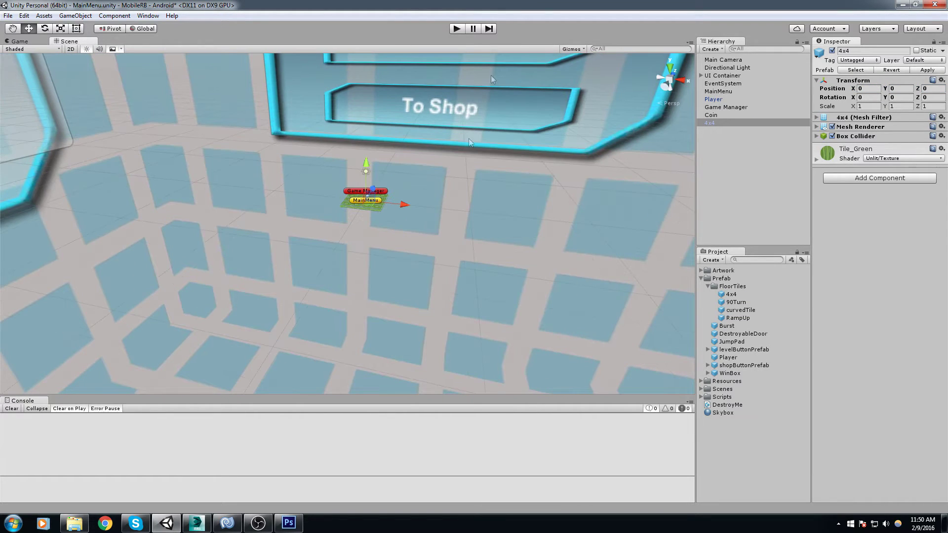
click(458, 29)
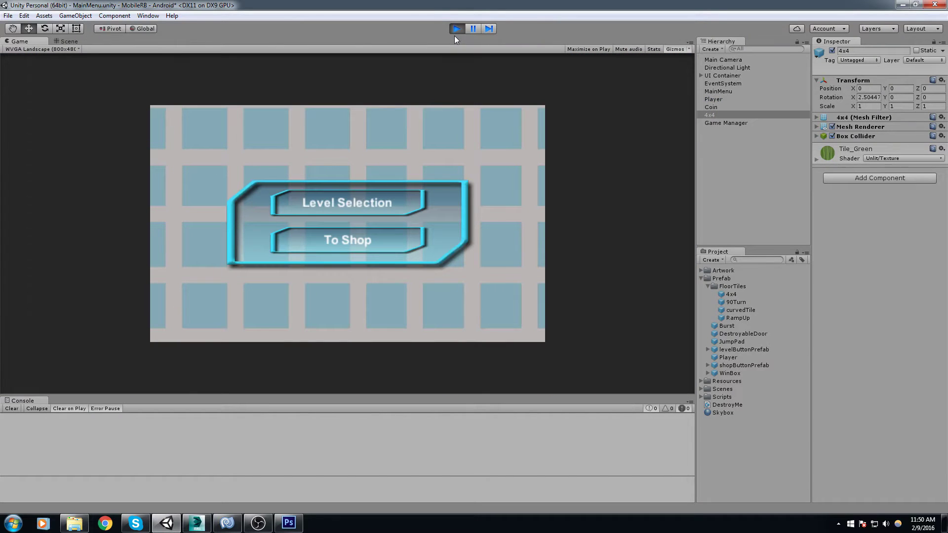
click(456, 29)
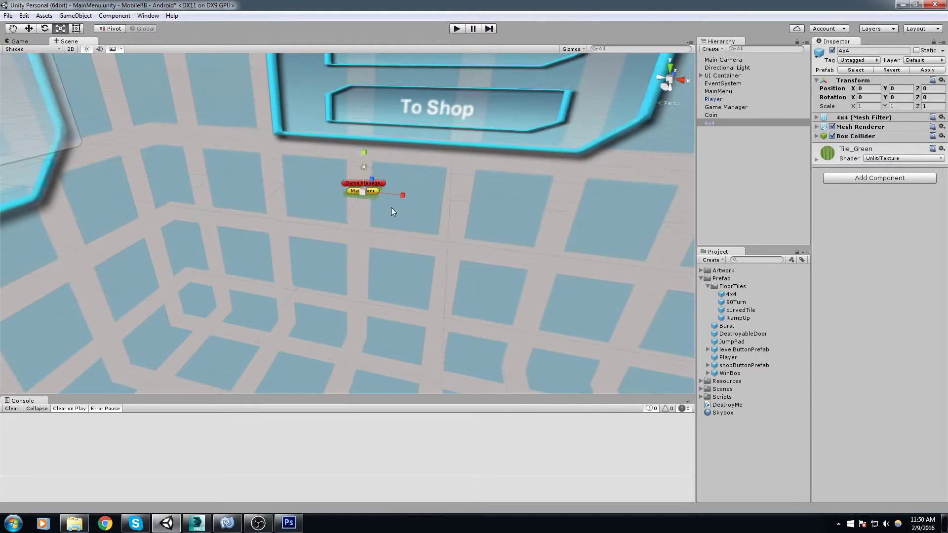
Set the 4x4 floor tile's scale to 10 on X, Y and Z
scroll(431, 263, up, 3)
text(10)
key(Tab)
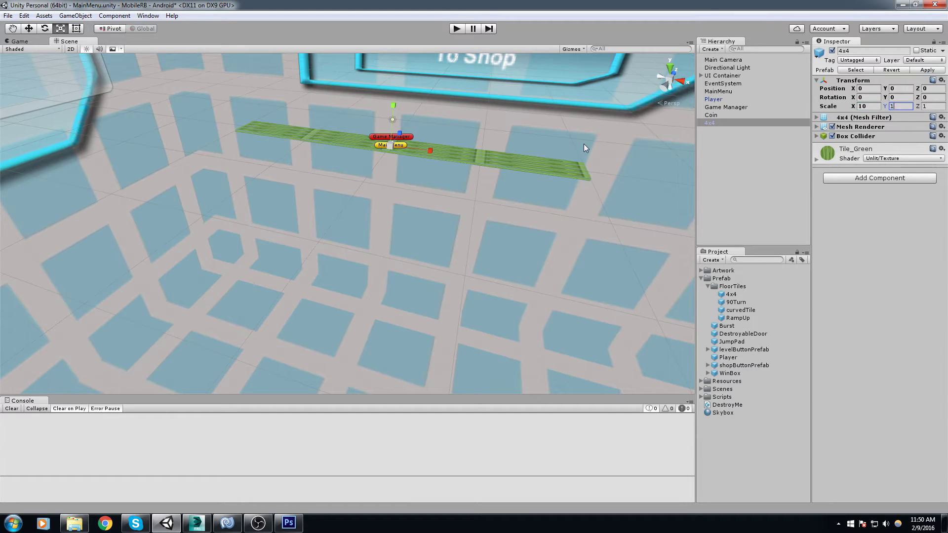
text(10)
key(Tab)
text(10)
scroll(590, 93, down, 5)
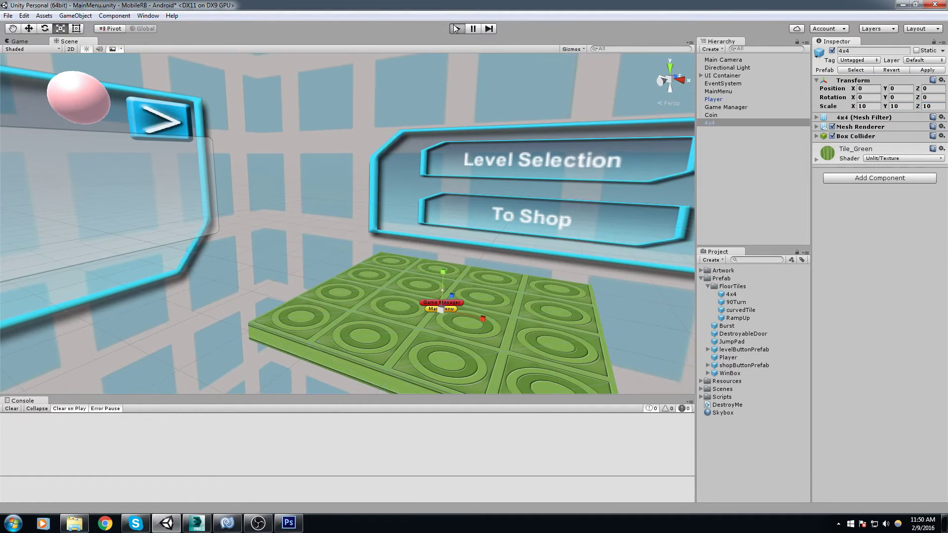
Run the game and focus the scene view on the Main Camera to examine its position relative to the floor tile
click(456, 28)
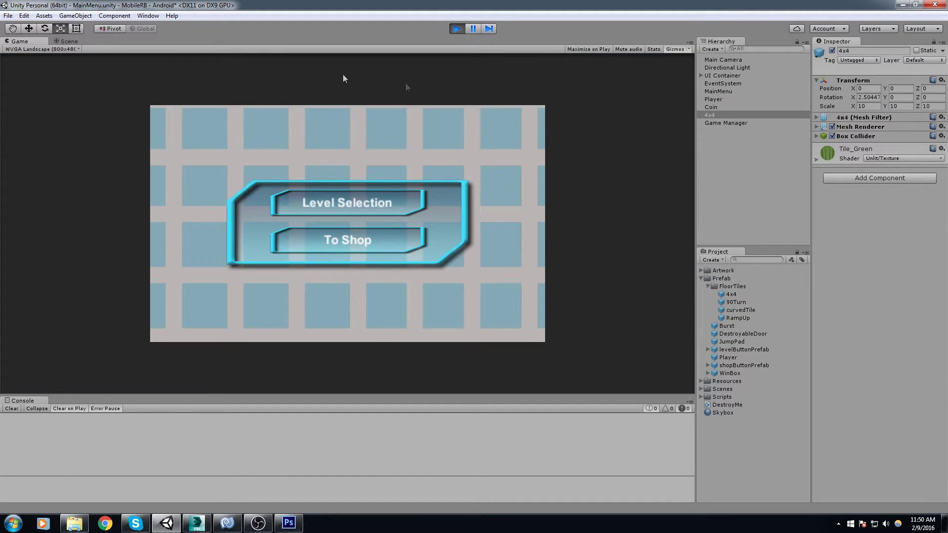
click(69, 41)
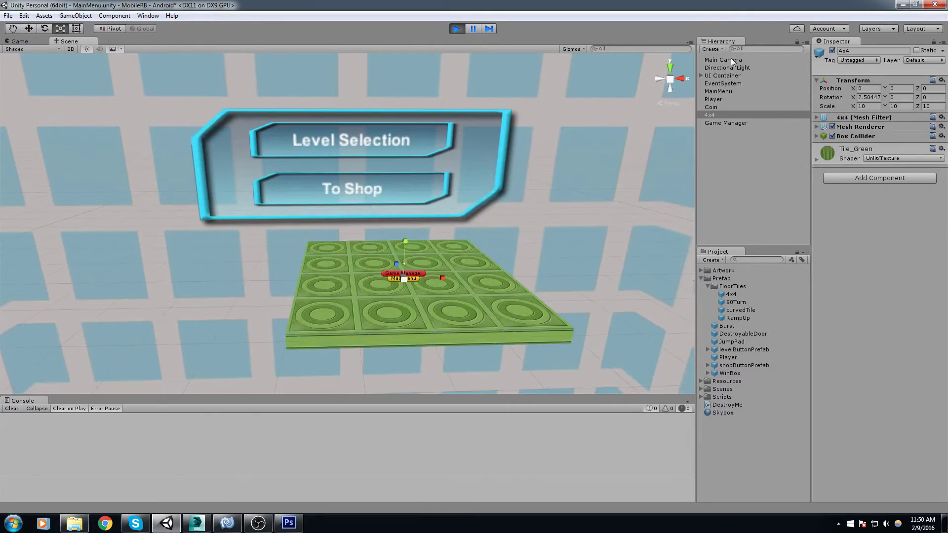
double_click(732, 59)
right_drag(338, 156, 454, 211)
middle_drag(455, 211, 625, 198)
scroll(625, 199, down, 1)
Try lowering the floor tile to about Y -1.76 in play mode, check the Main Camera preview, and stop the game
click(515, 275)
key(w)
drag(465, 183, 463, 192)
click(716, 60)
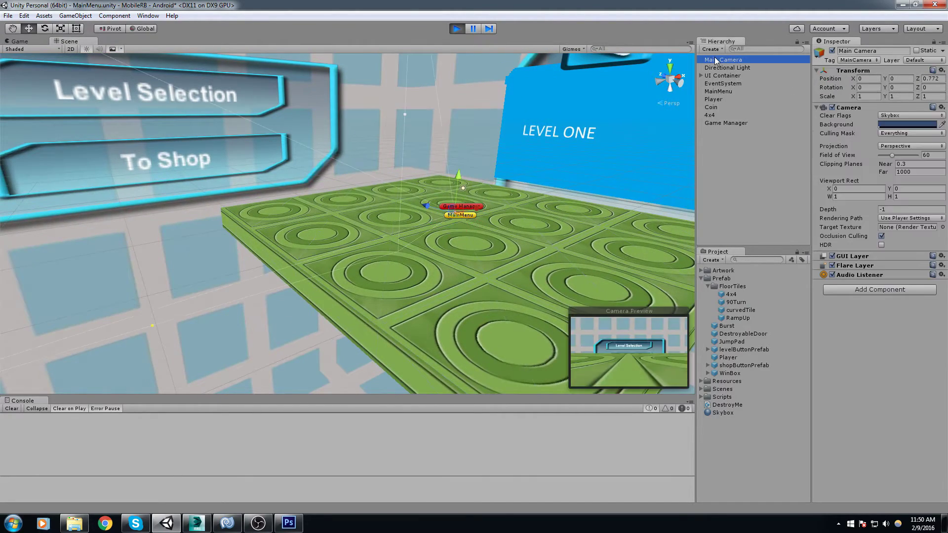
click(473, 282)
scroll(460, 277, down, 5)
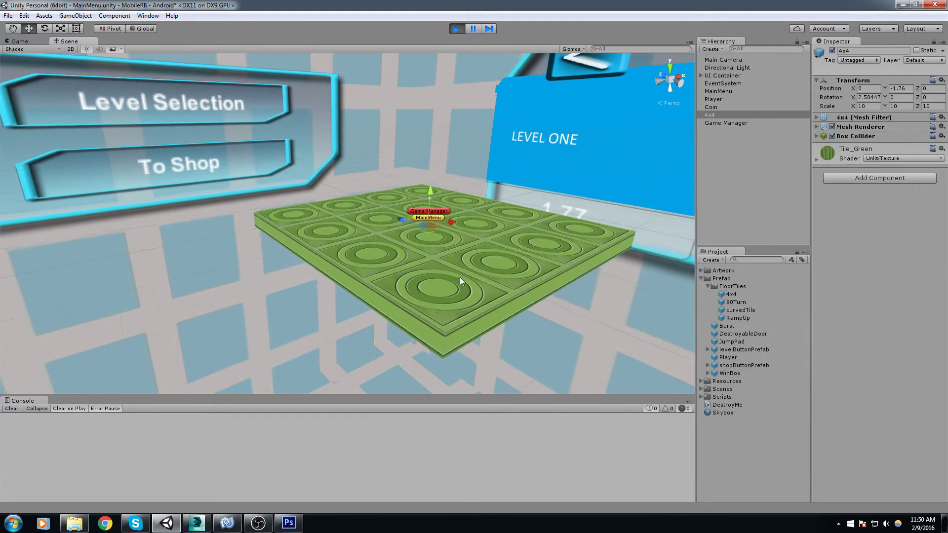
click(460, 29)
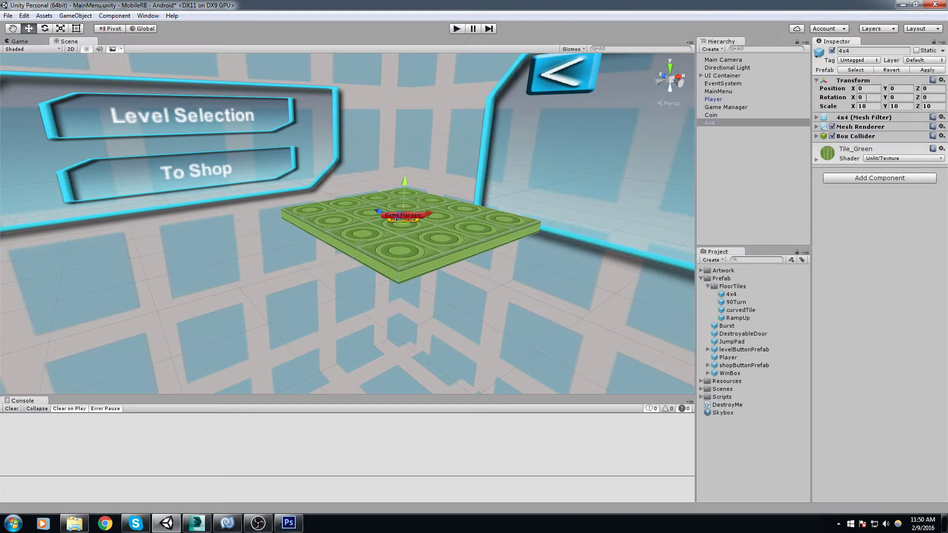
Set the 4x4 floor tile's scale to 100 on X, Y and Z and lower it to about Y -103
text(100)
key(Tab)
text(100)
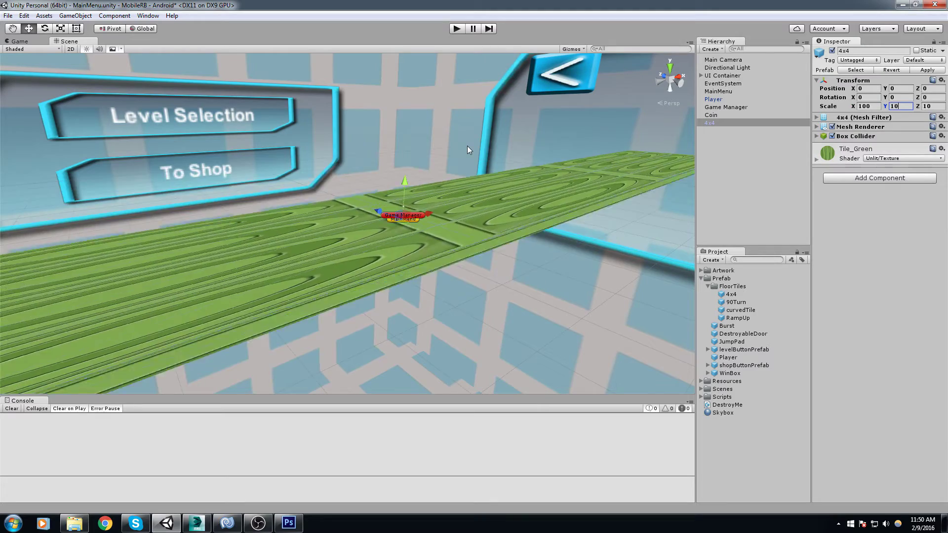
key(Tab)
text(100)
right_drag(279, 239, 288, 262)
scroll(296, 197, down, 5)
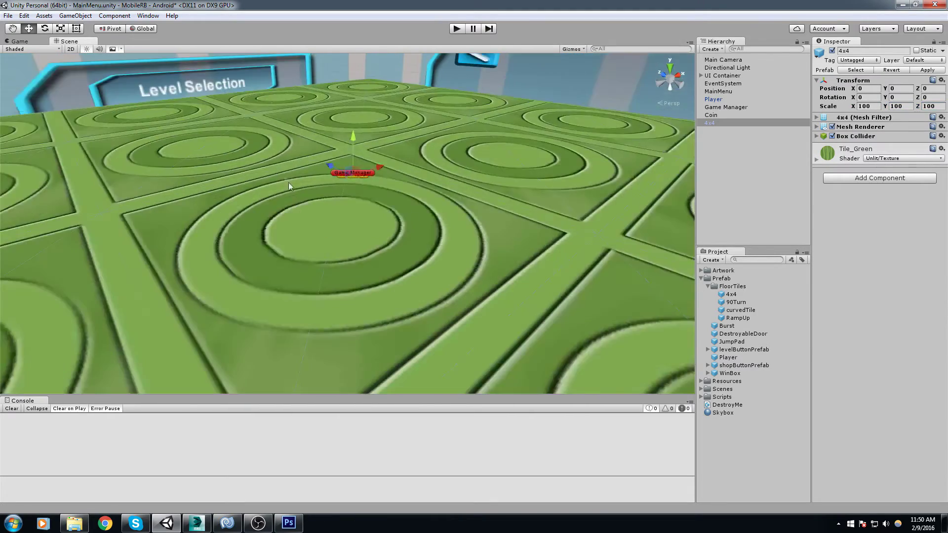
drag(350, 171, 349, 240)
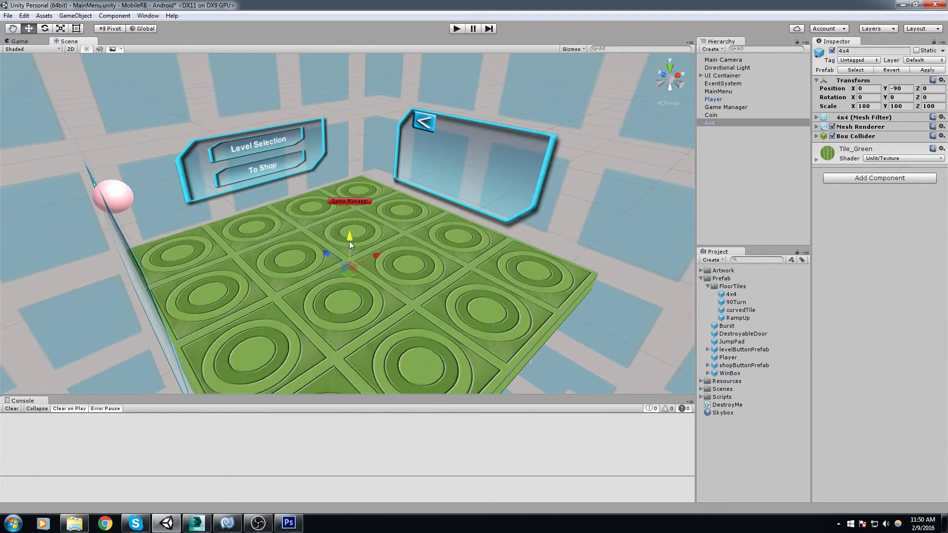
Run the game and switch between the main menu, shop and level selection to check the enlarged floor, and stop it
click(456, 29)
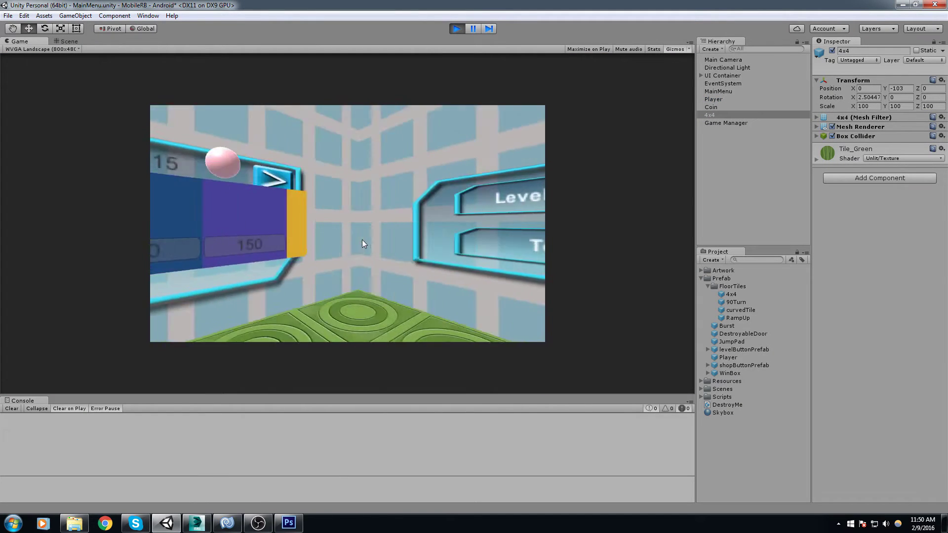
click(423, 173)
click(415, 190)
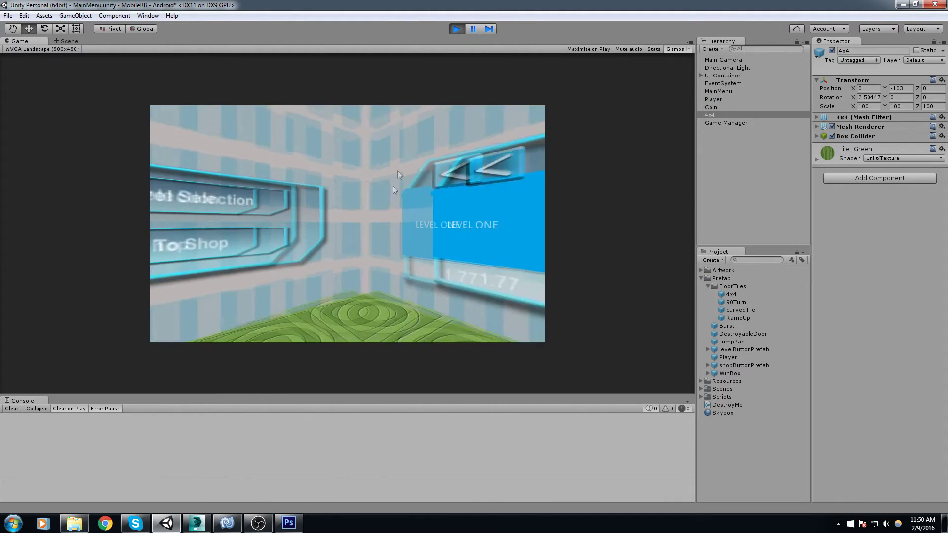
click(297, 182)
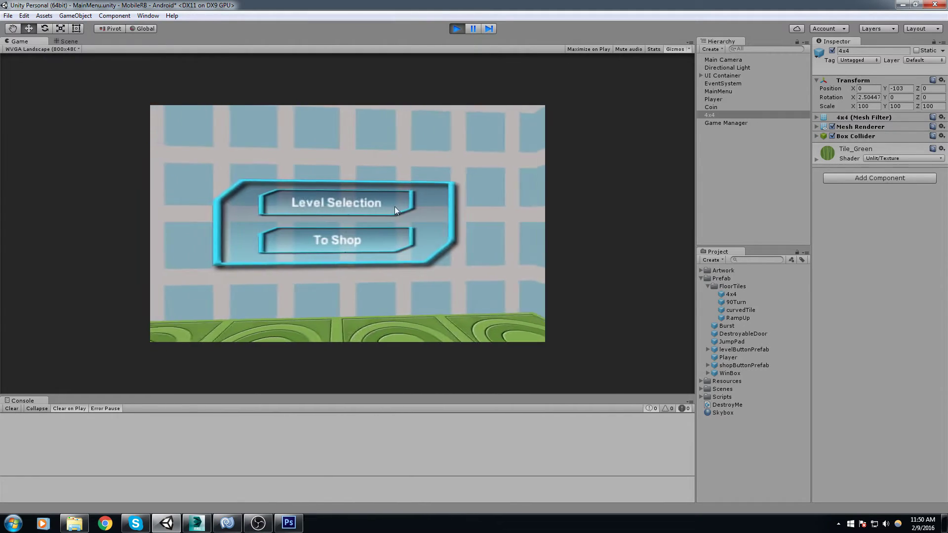
click(394, 210)
click(307, 176)
click(254, 244)
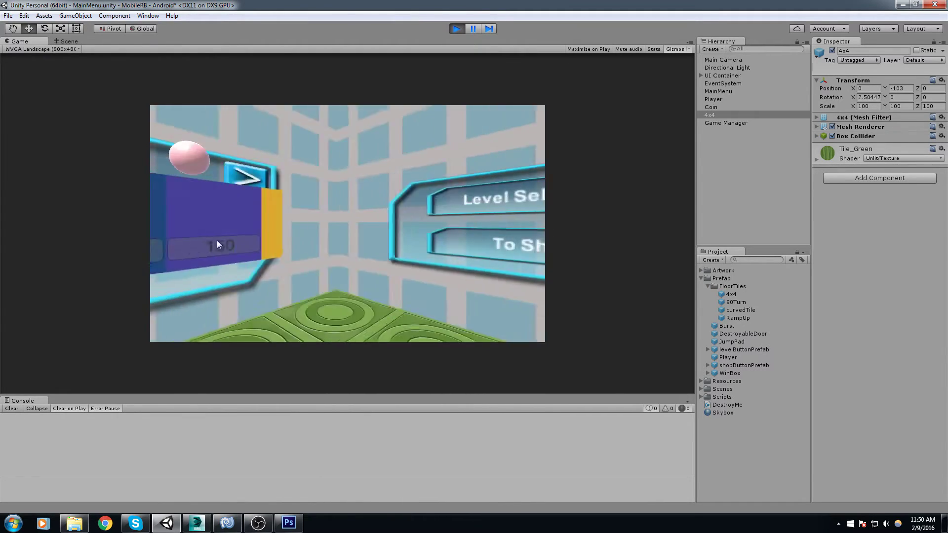
click(455, 29)
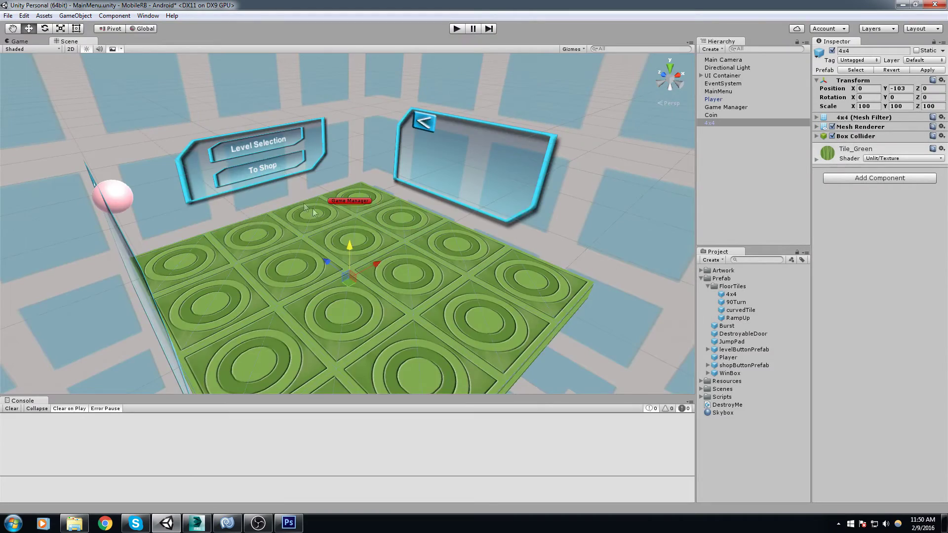
Lower the 4x4 floor tile further below the menu panels, to about Y -117
middle_drag(304, 203, 375, 210)
scroll(403, 160, down, 6)
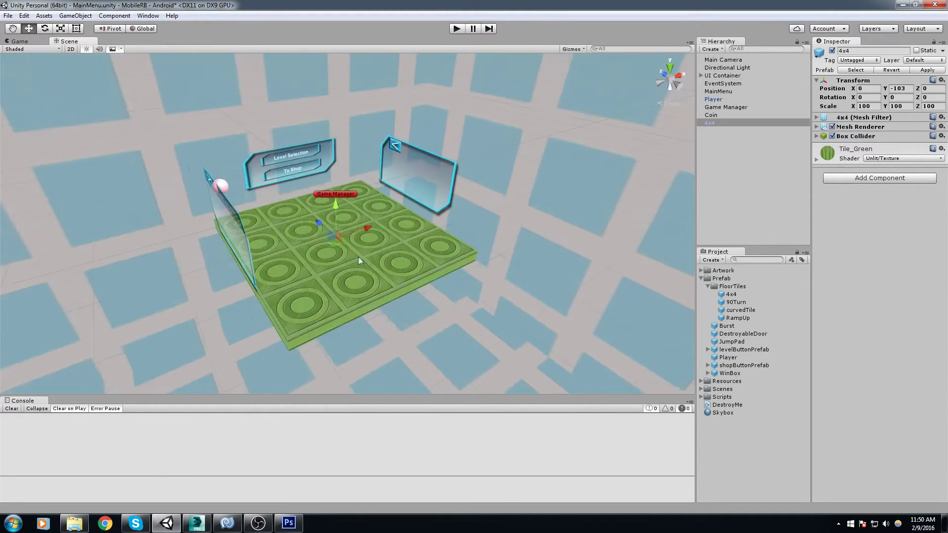
scroll(348, 194, up, 3)
right_drag(449, 217, 395, 217)
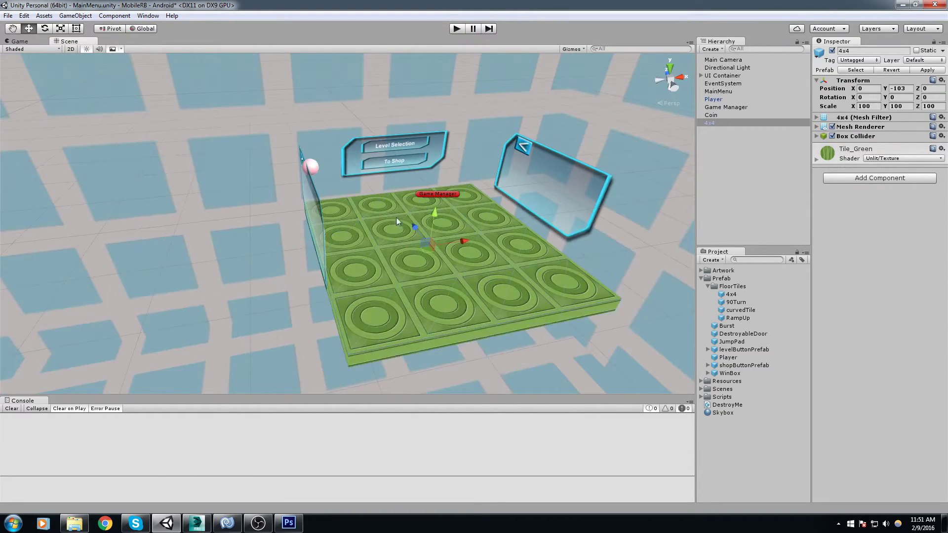
scroll(441, 213, up, 1)
drag(441, 214, 434, 220)
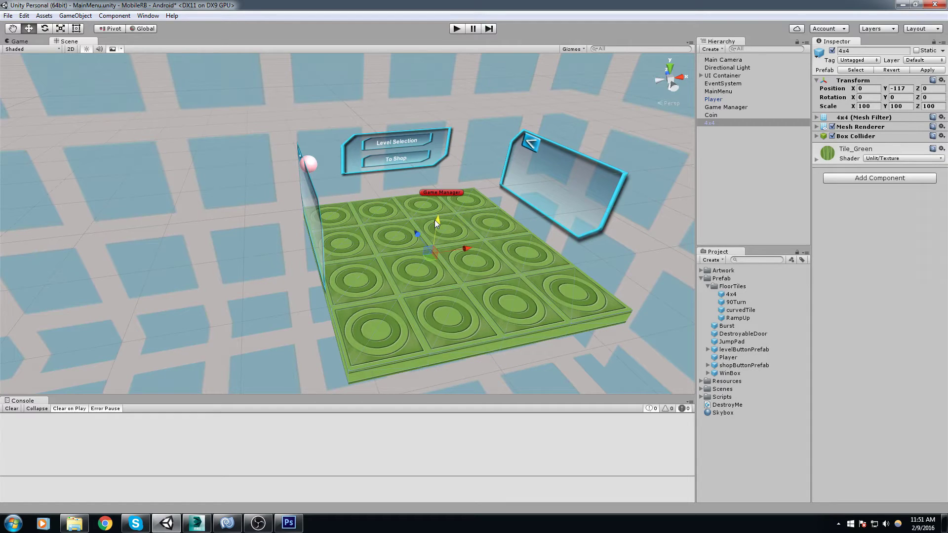
scroll(434, 220, up, 1)
Flip the 4x4 floor tile upside down by rotating it about 180 degrees around Z, keeping only the single tile
key(ctrl+d)
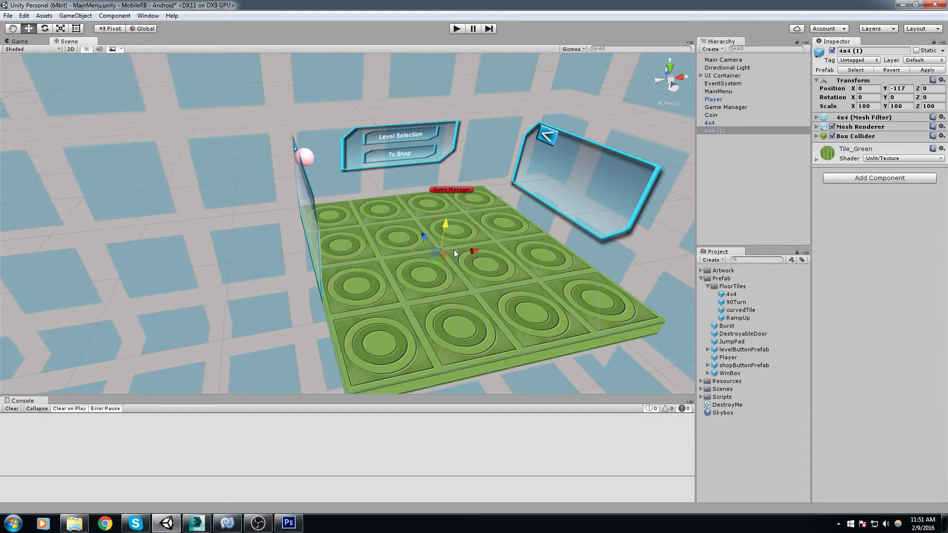
key(Delete)
click(713, 123)
key(e)
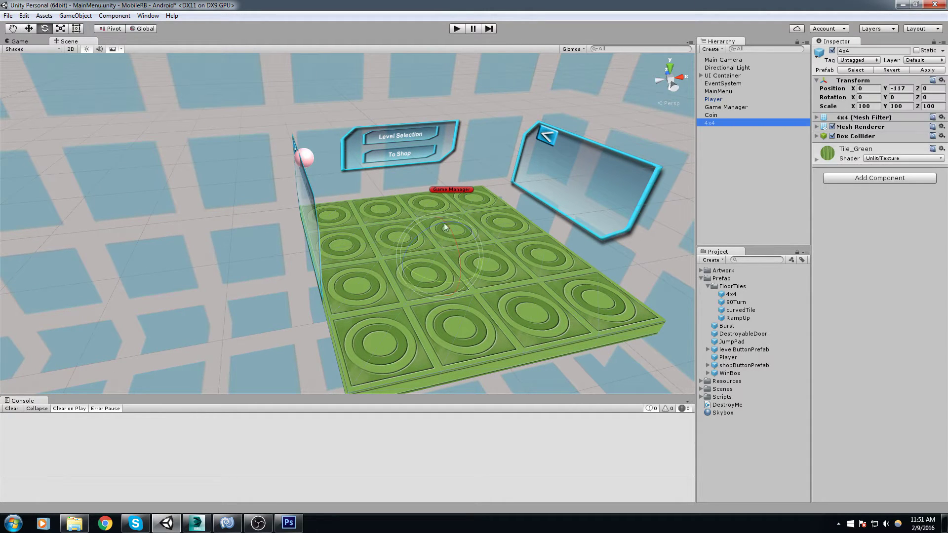
drag(431, 227, 195, 319)
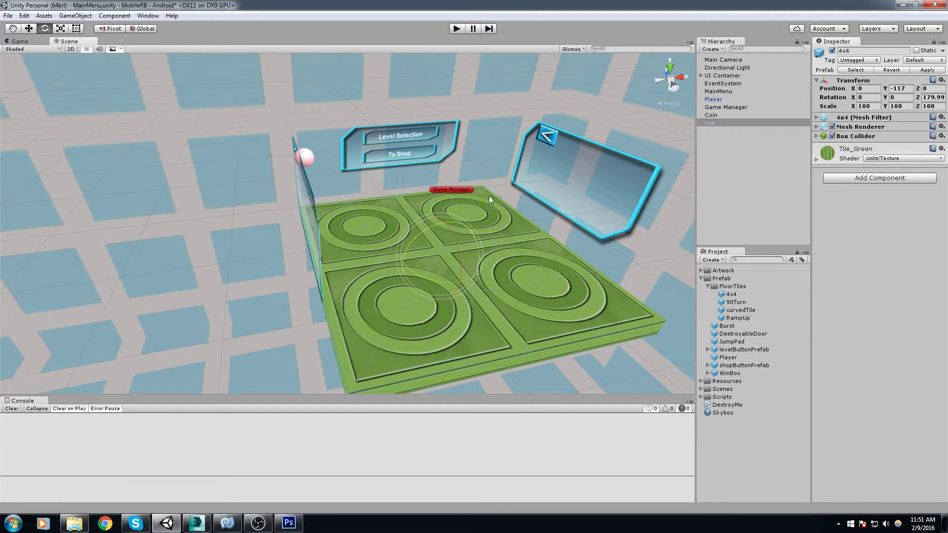
Duplicate the flipped floor tile and place the copy flush behind the original at X 0, Y -117, Z 400
key(ctrl+d)
drag(423, 240, 599, 332)
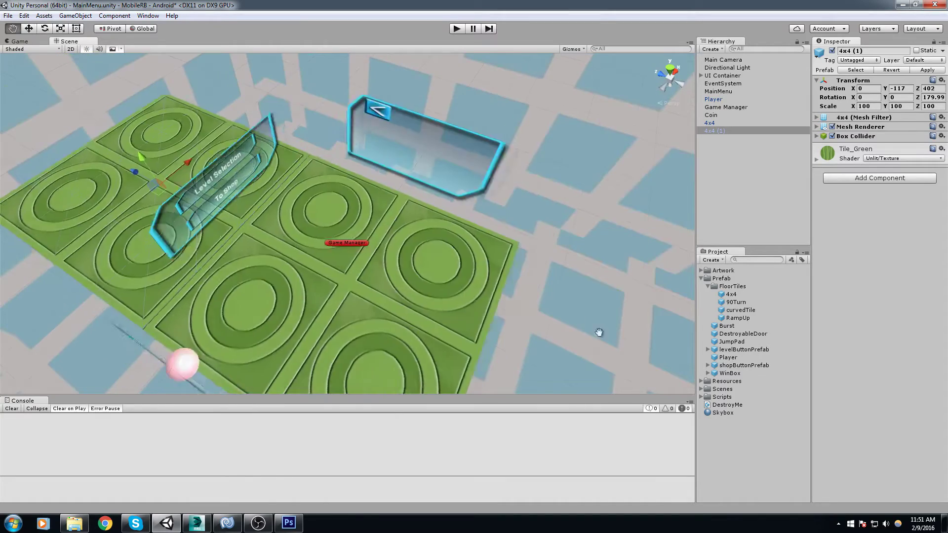
scroll(345, 222, up, 3)
middle_drag(346, 222, 423, 282)
scroll(395, 283, up, 4)
right_drag(377, 284, 308, 282)
scroll(308, 283, up, 2)
middle_drag(308, 283, 244, 147)
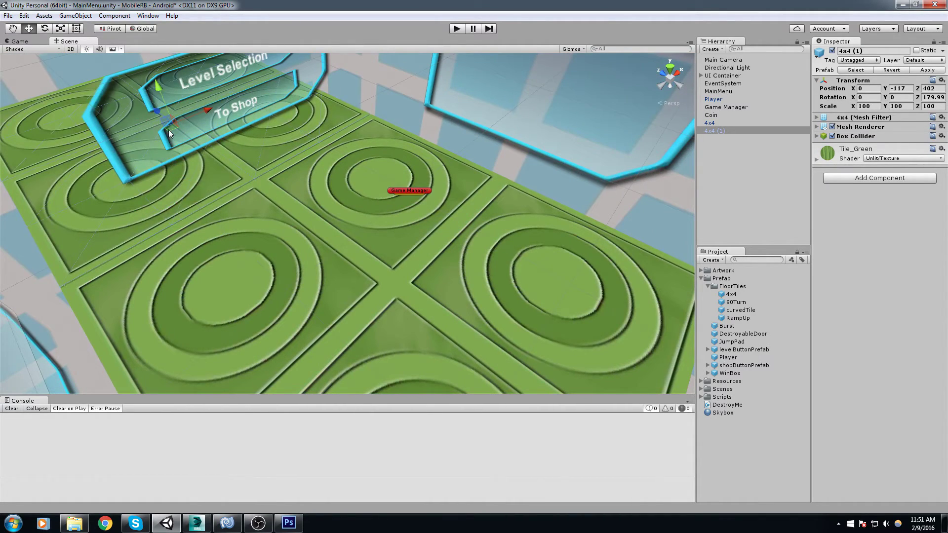
drag(167, 132, 137, 112)
drag(198, 154, 251, 178)
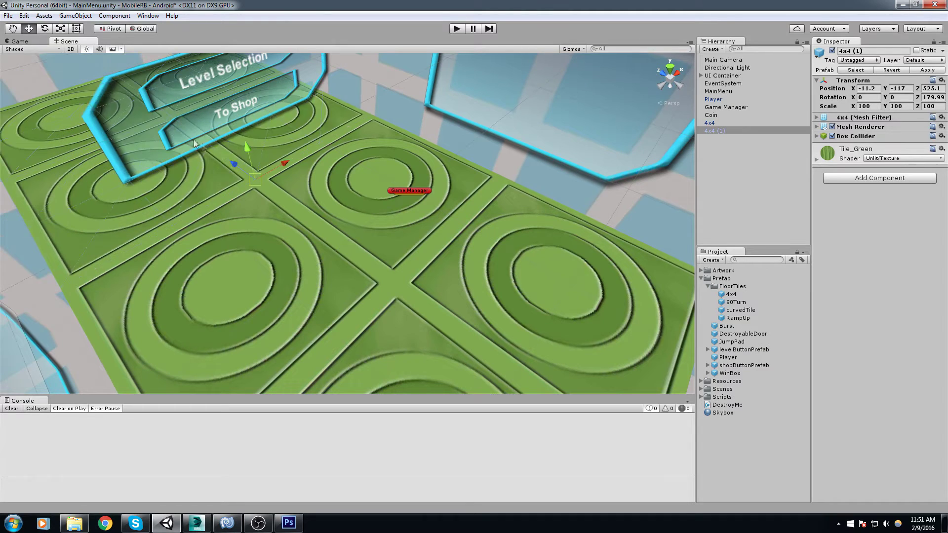
scroll(383, 179, down, 10)
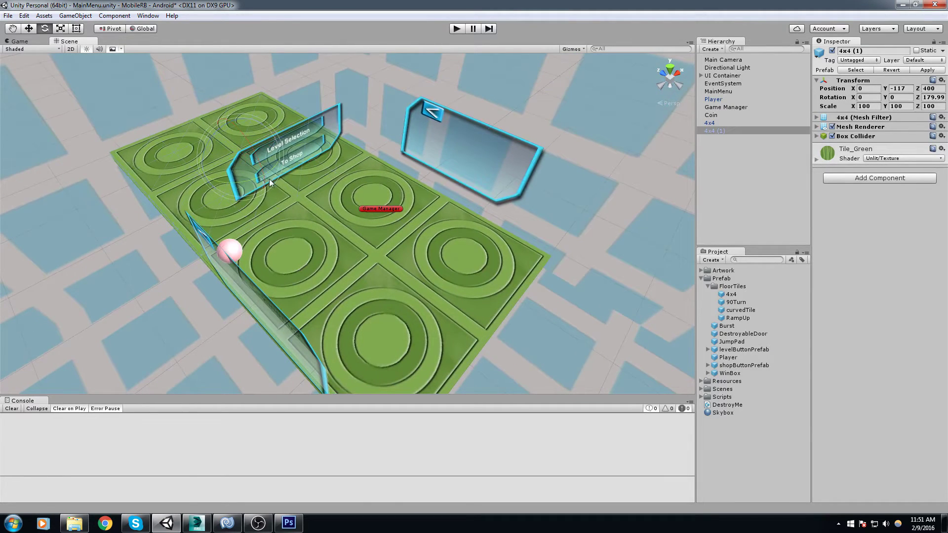
Try tilting the copied tile upright by about 90 degrees around X, preview it behind the menu in the running game, and stop it
drag(259, 164, 342, 270)
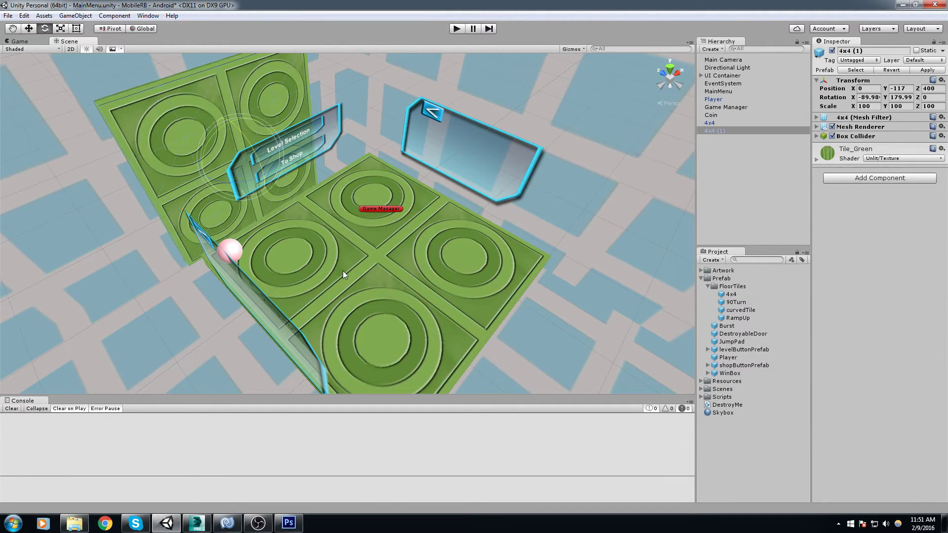
click(460, 31)
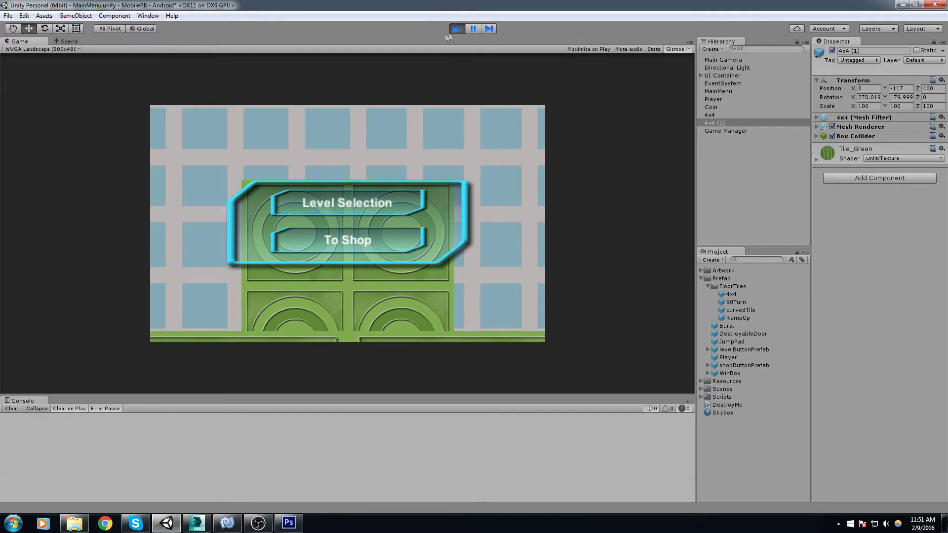
click(456, 31)
Examine the ramps and floor tiles surrounding the menu panels from several sides, and select the 4x4 (2) tile
alt+drag(375, 213, 321, 192)
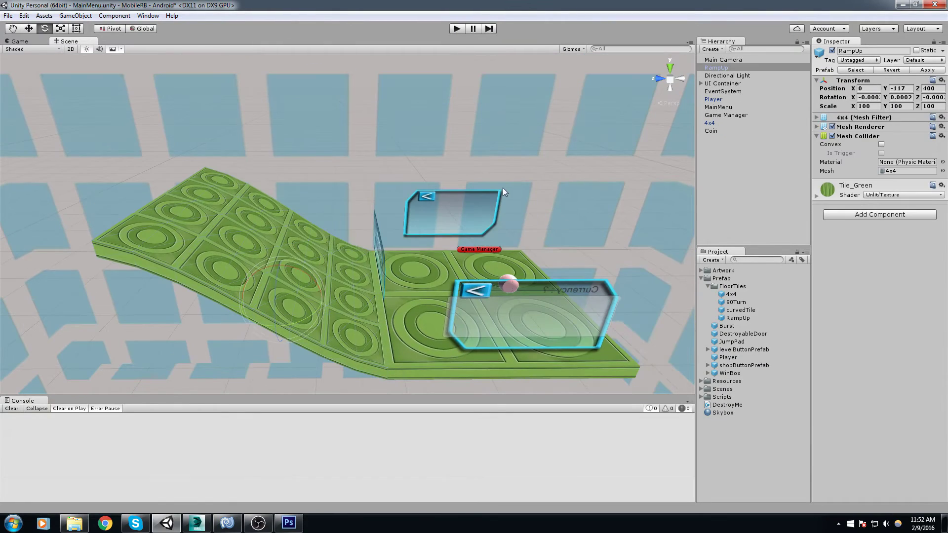
right_drag(503, 188, 462, 196)
middle_drag(463, 196, 409, 194)
scroll(372, 191, down, 2)
scroll(372, 192, up, 1)
middle_drag(533, 201, 526, 202)
mouse_move(526, 202)
alt+mouse_down()
mouse_move(528, 173)
mouse_move(493, 197)
mouse_move(522, 202)
alt+mouse_up()
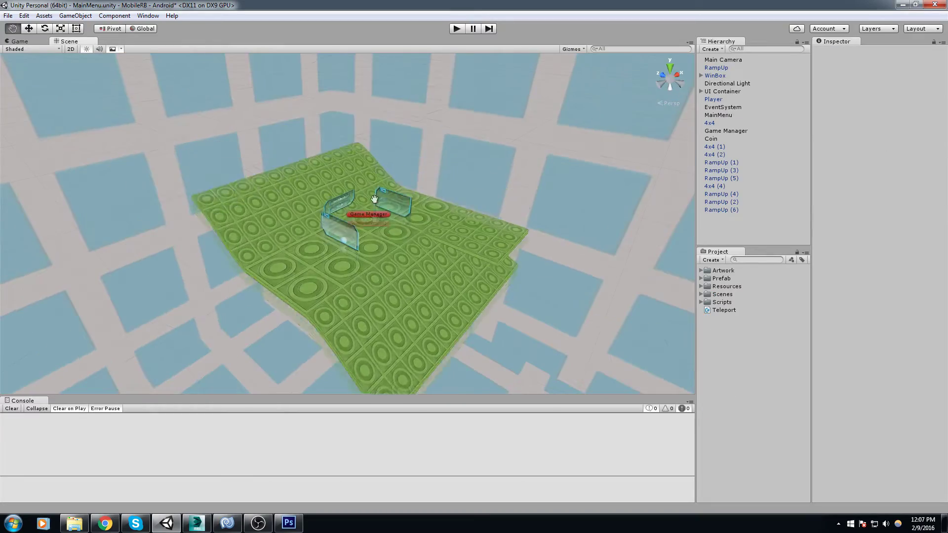
alt+drag(522, 202, 434, 201)
right_drag(434, 200, 422, 186)
click(543, 178)
middle_drag(536, 187, 467, 227)
alt+drag(467, 229, 426, 212)
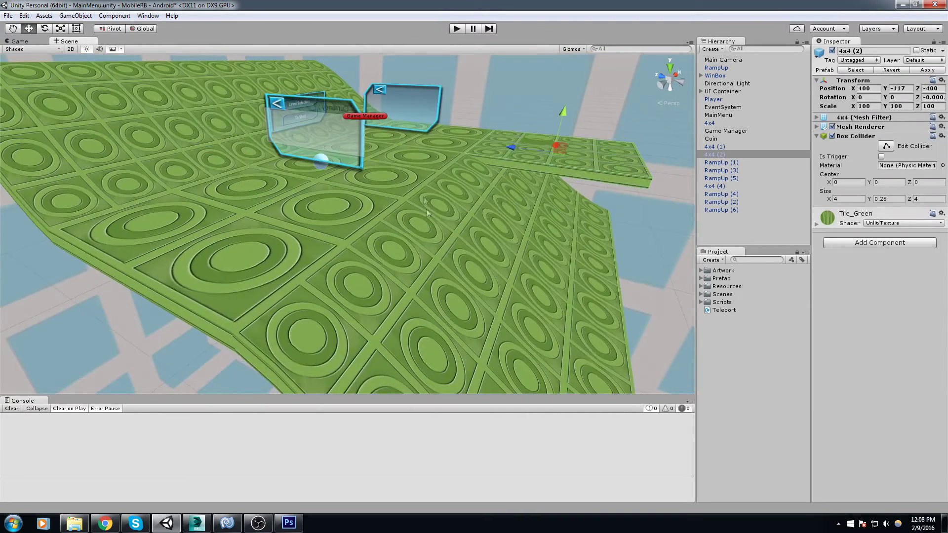
Run the game, open the level selection panel, and examine the WinBox on the tiles near it in the Scene view
click(457, 29)
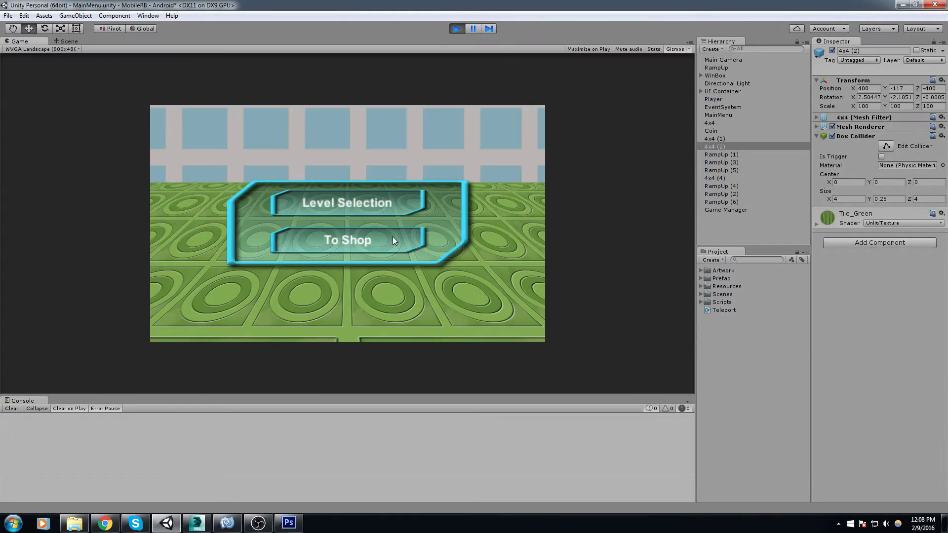
click(394, 240)
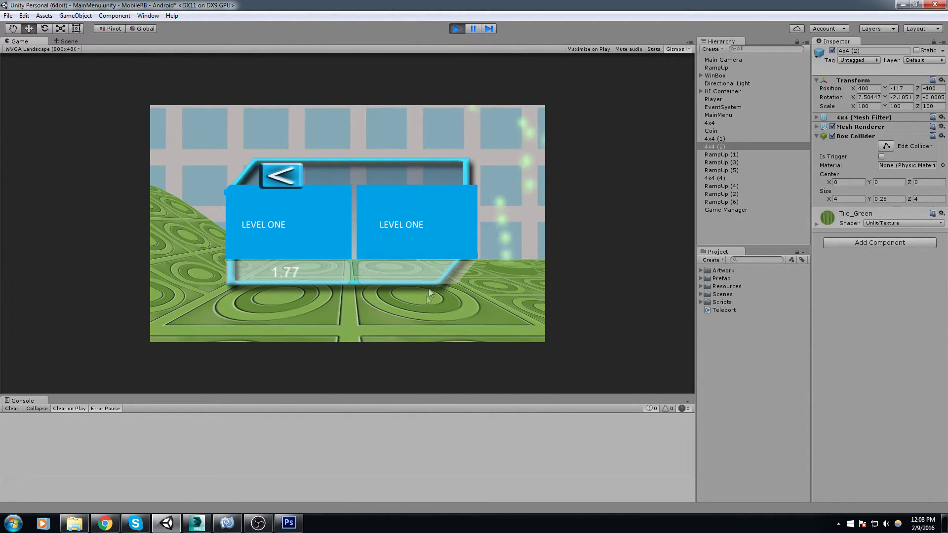
click(64, 42)
middle_drag(299, 212, 254, 271)
click(589, 139)
middle_drag(589, 138, 377, 249)
click(387, 248)
middle_drag(437, 242, 472, 214)
scroll(470, 224, up, 2)
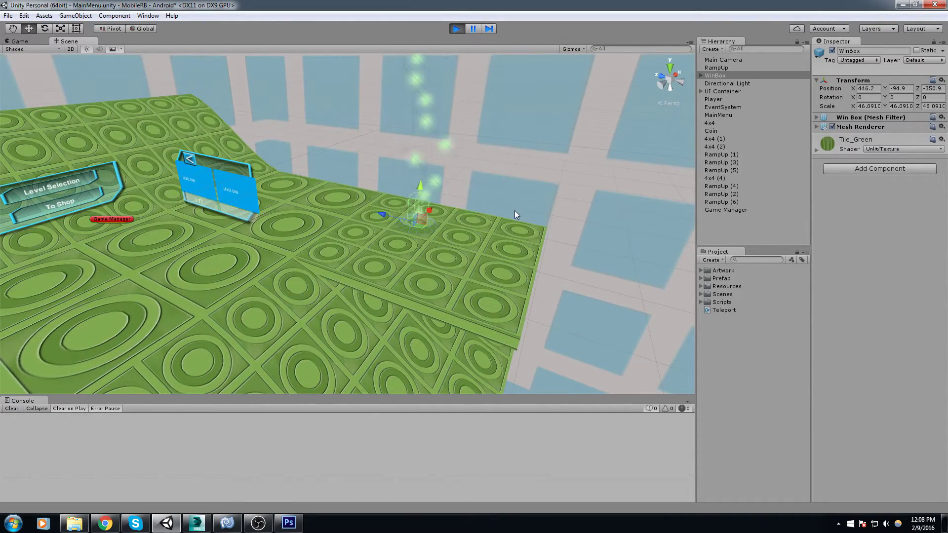
Return to the main menu in the running game and open the shop
click(19, 41)
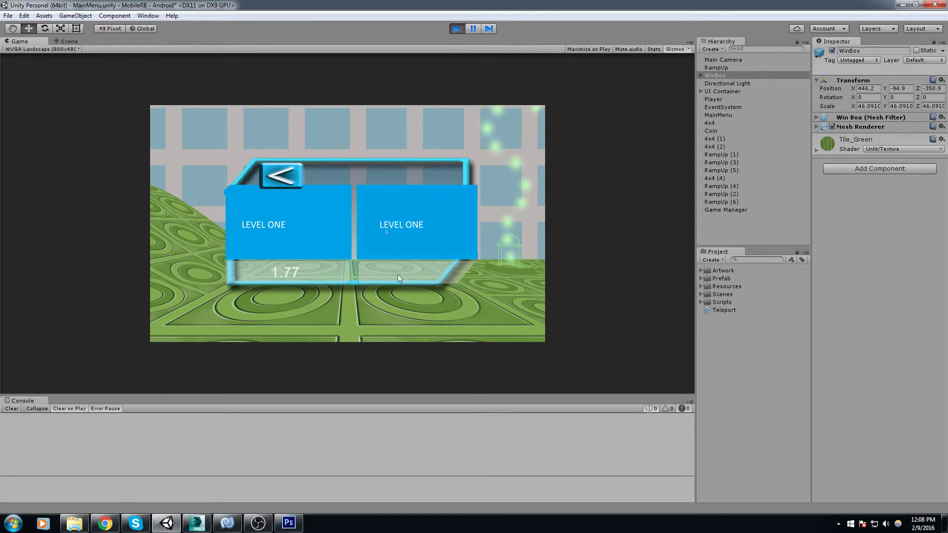
click(285, 176)
click(306, 239)
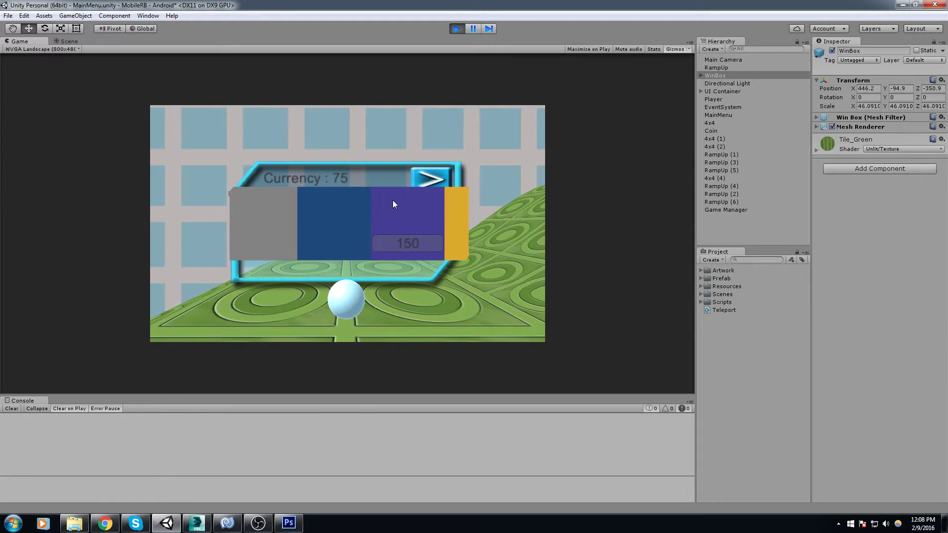
Test selecting ball colours in the shop, scroll the colour strip back and forth, and stop the game
click(346, 224)
click(267, 229)
drag(399, 229, 319, 230)
click(373, 226)
drag(440, 226, 464, 225)
click(375, 224)
drag(286, 233, 390, 218)
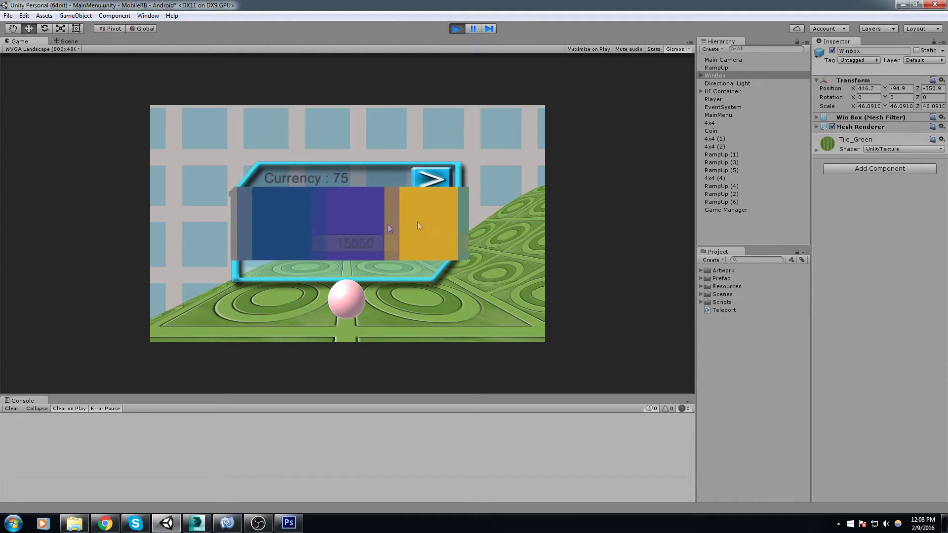
drag(446, 229, 345, 222)
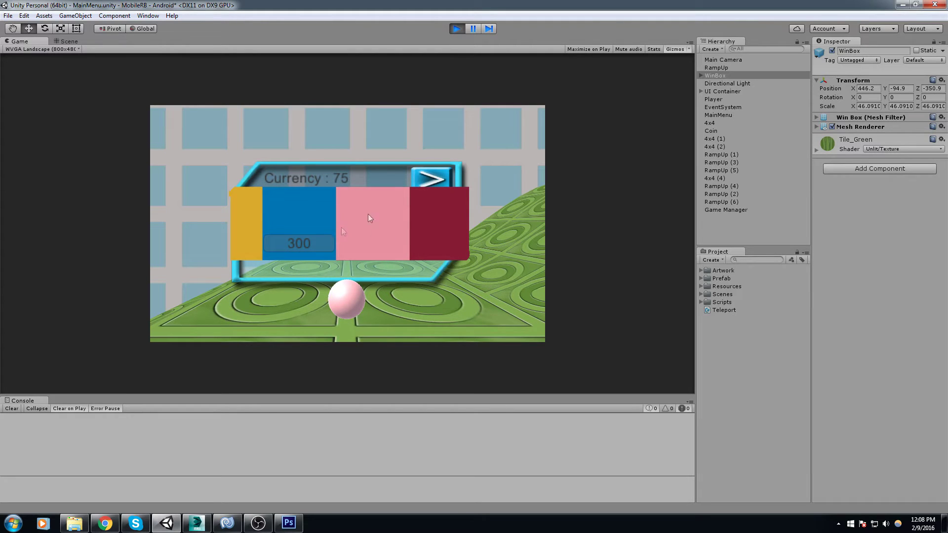
click(459, 29)
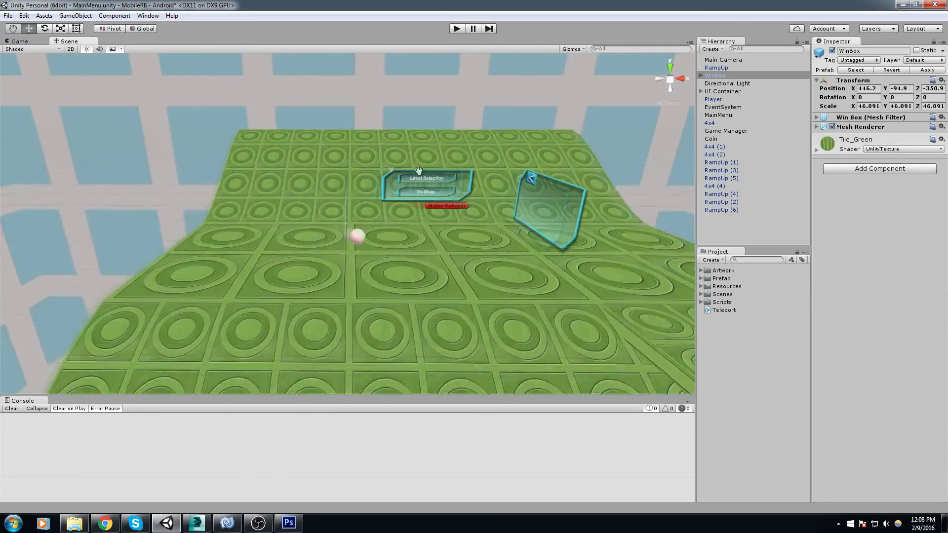
Select the CurrencyText in the Shop panel and change its text color to white (FFFFFF)
alt+drag(419, 170, 270, 155)
click(347, 156)
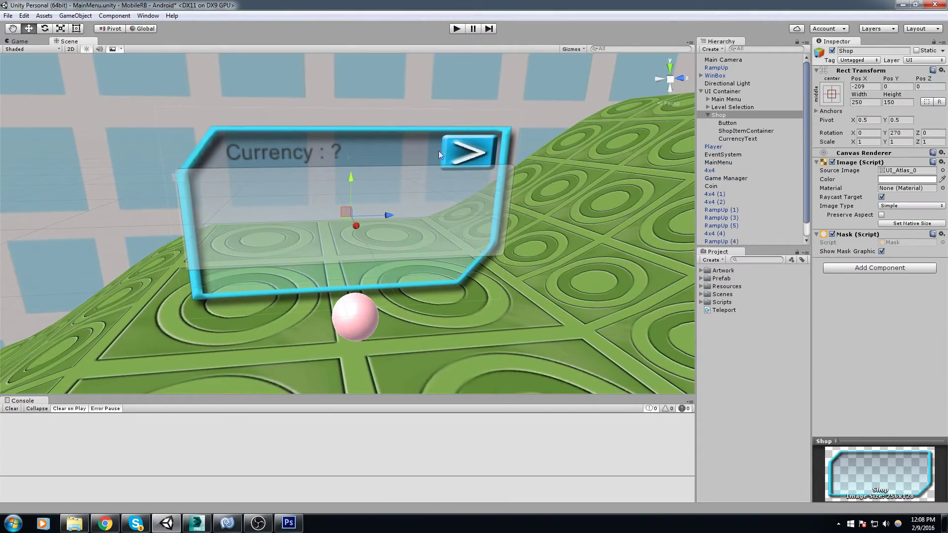
click(736, 123)
click(736, 139)
scroll(428, 156, up, 3)
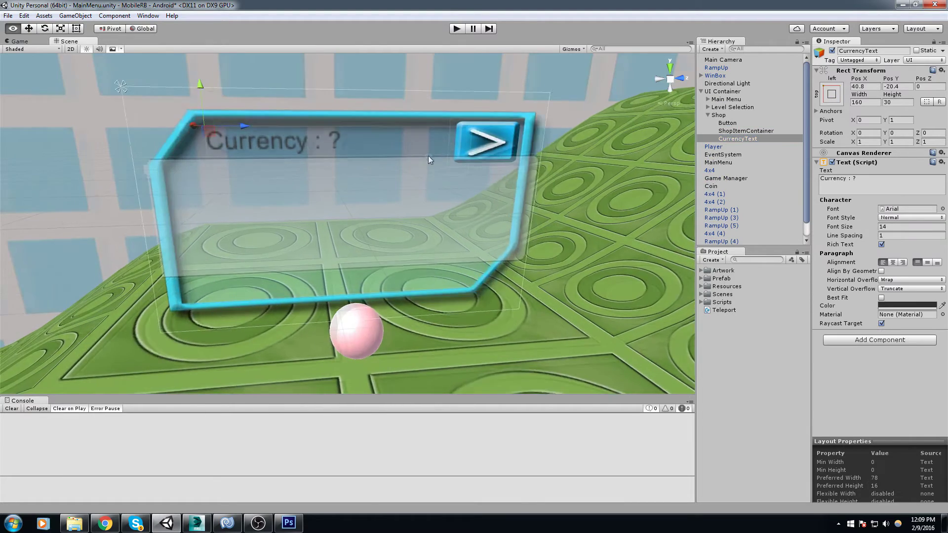
right_drag(428, 156, 413, 142)
click(903, 306)
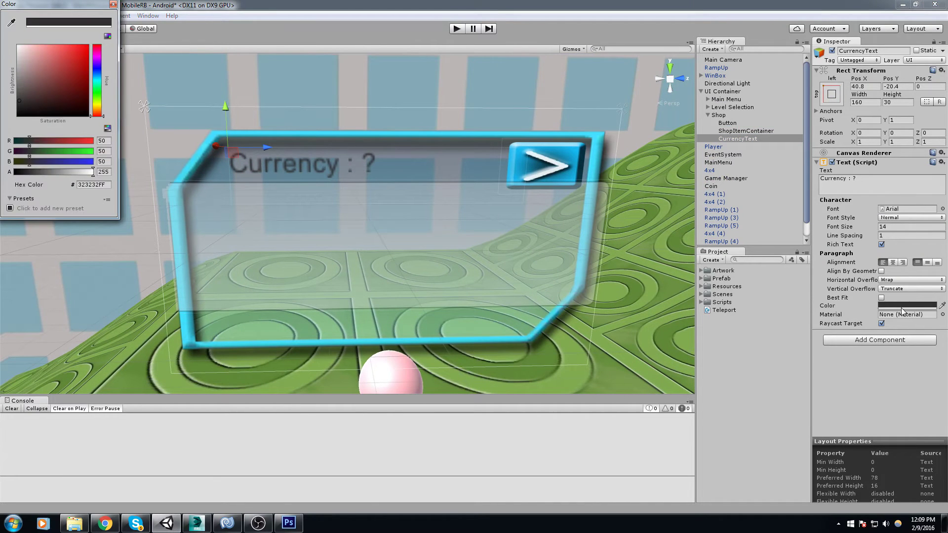
drag(91, 56, 2, 4)
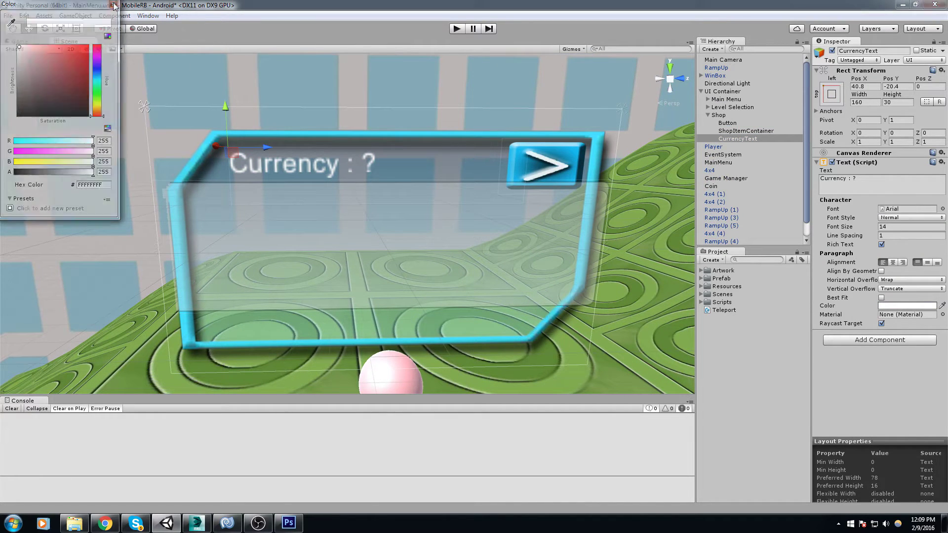
click(113, 4)
Try different font styles on the currency text and set it to Bold And Italic
click(883, 218)
click(898, 235)
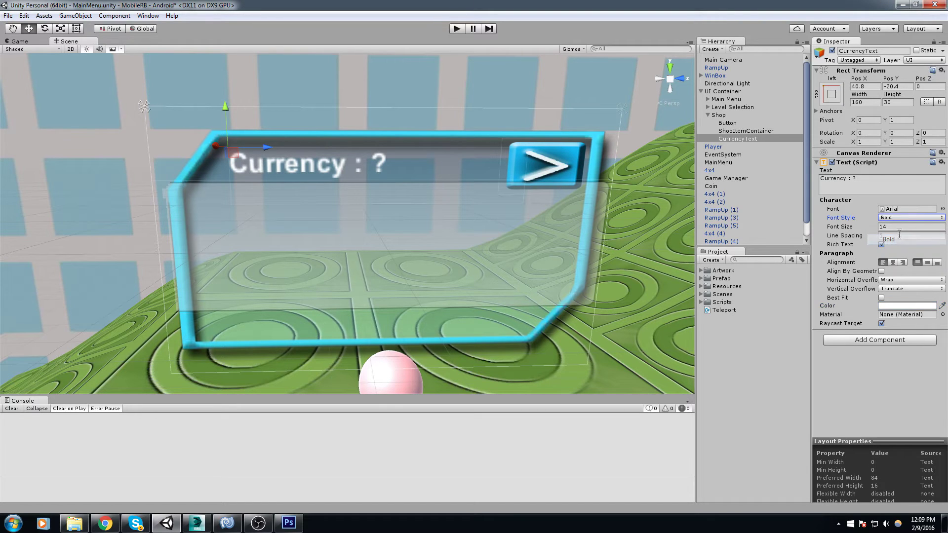
click(891, 219)
click(897, 250)
click(900, 218)
click(896, 261)
Set the currency text's font size to 16, preview it in the shop of the running game, and stop the game
scroll(579, 196, up, 2)
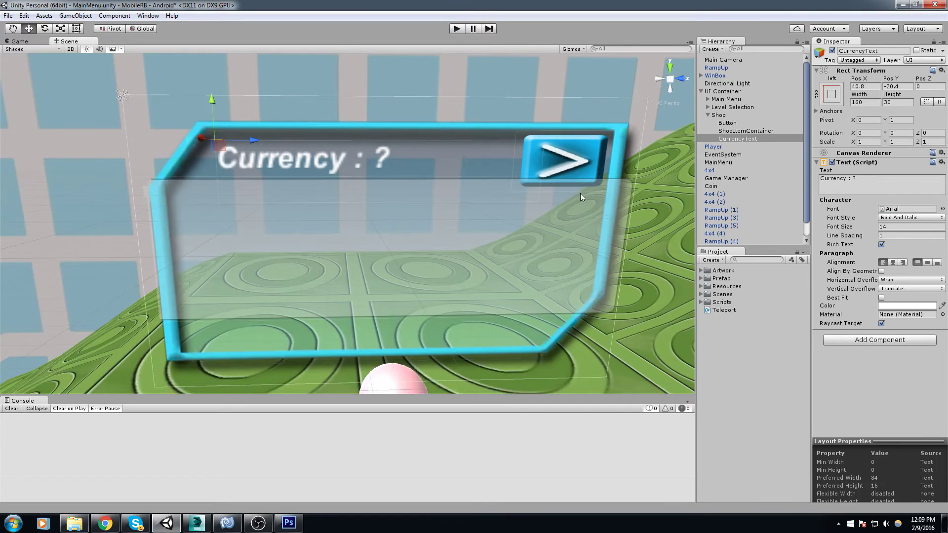
scroll(572, 189, down, 2)
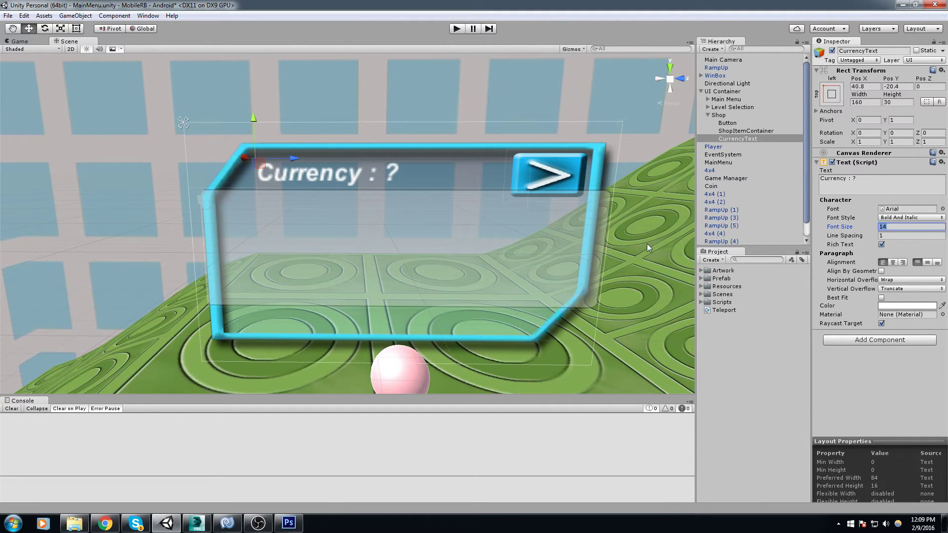
click(457, 29)
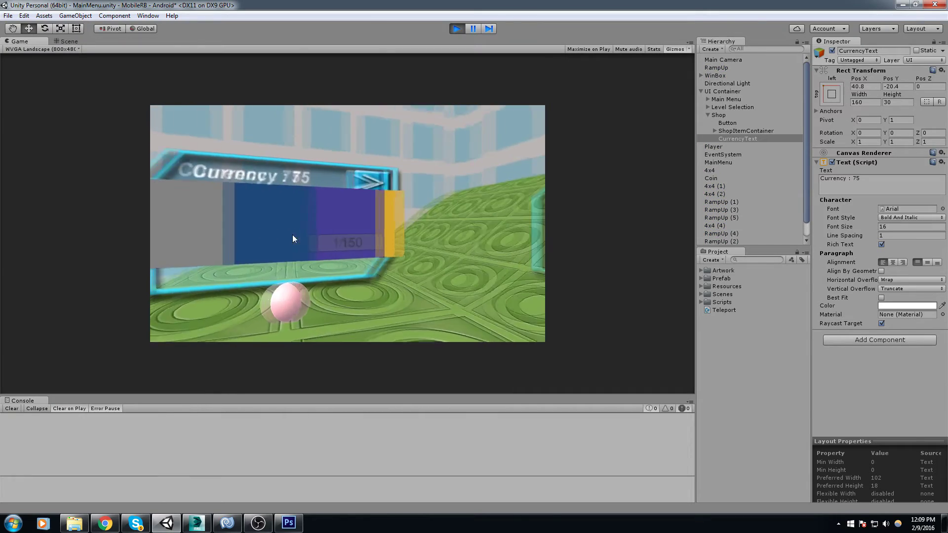
click(452, 29)
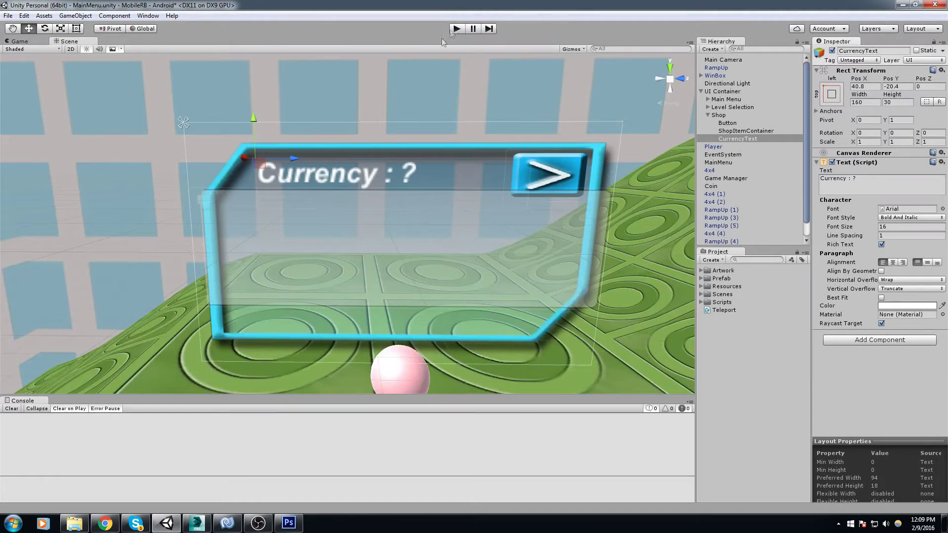
Examine the Shop panel and its ShopItemContainer from several angles and distances, keeping the Shop object selected
scroll(453, 243, up, 1)
click(734, 130)
middle_drag(460, 231, 481, 136)
scroll(482, 137, down, 2)
right_drag(570, 215, 551, 194)
middle_drag(552, 194, 546, 164)
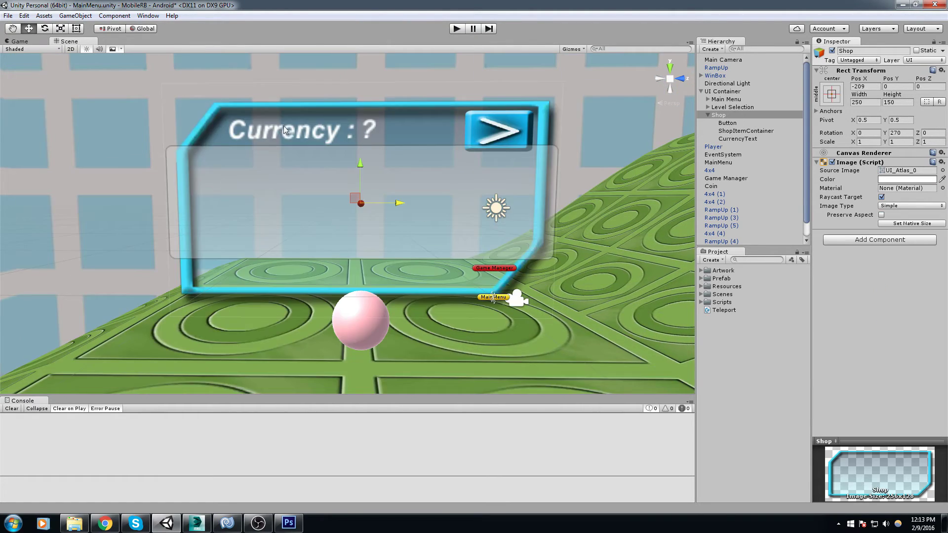
alt+drag(283, 126, 312, 183)
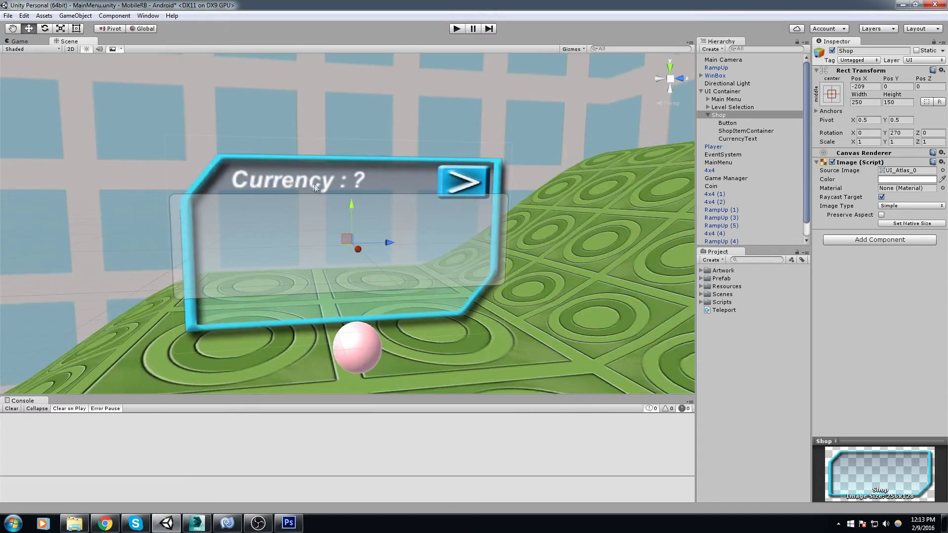
scroll(418, 200, up, 3)
scroll(418, 200, up, 2)
right_drag(498, 229, 519, 232)
middle_drag(520, 232, 465, 221)
right_drag(466, 221, 422, 221)
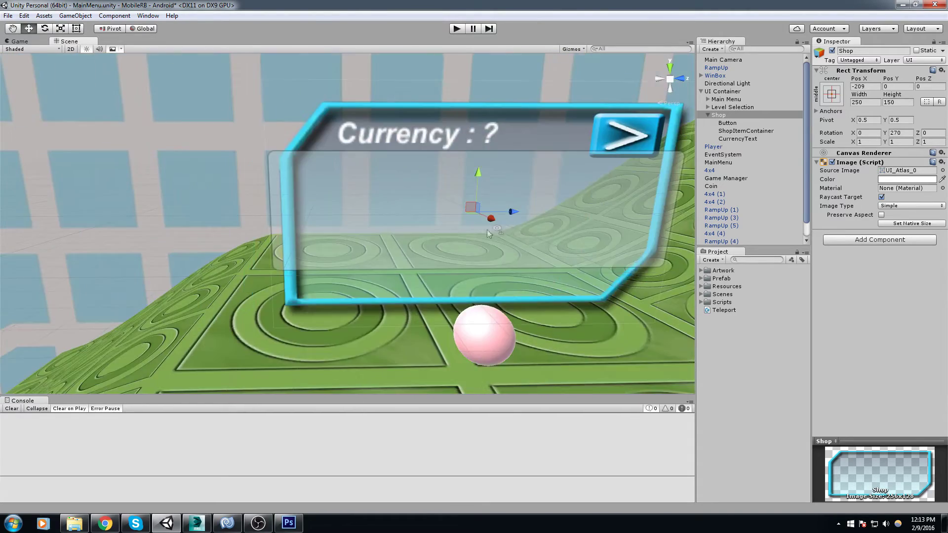
middle_drag(422, 222, 403, 197)
click(740, 132)
scroll(419, 114, up, 2)
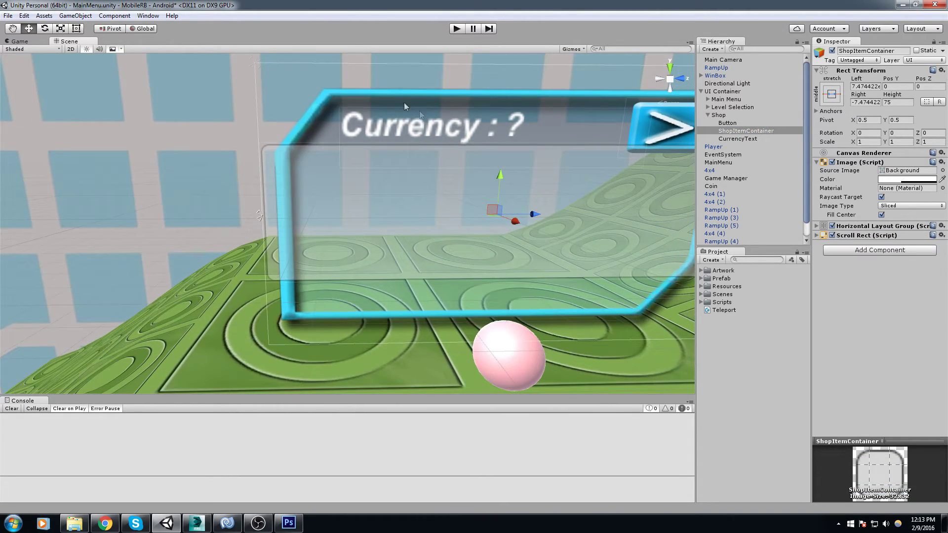
click(716, 116)
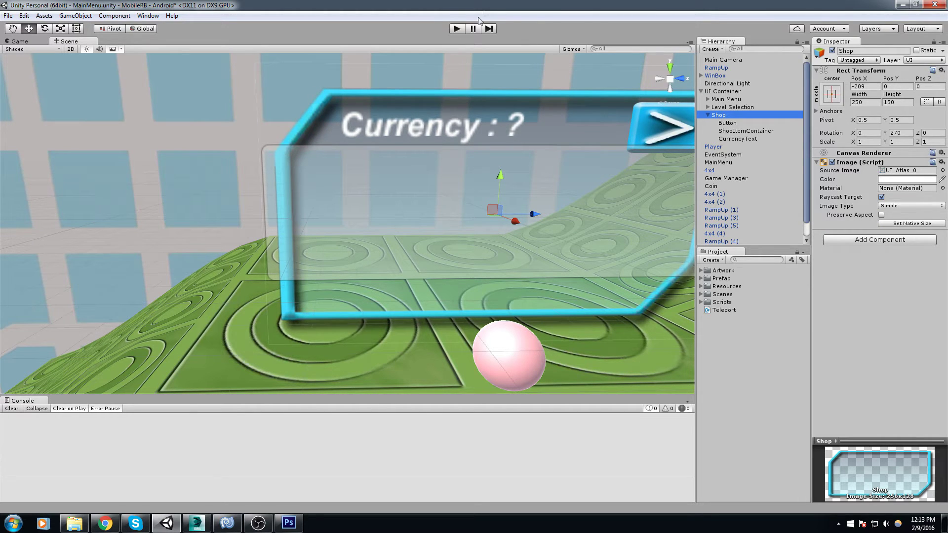
Run the game, open the shop, test scrolling its item strip in both directions, and stop the game
click(456, 29)
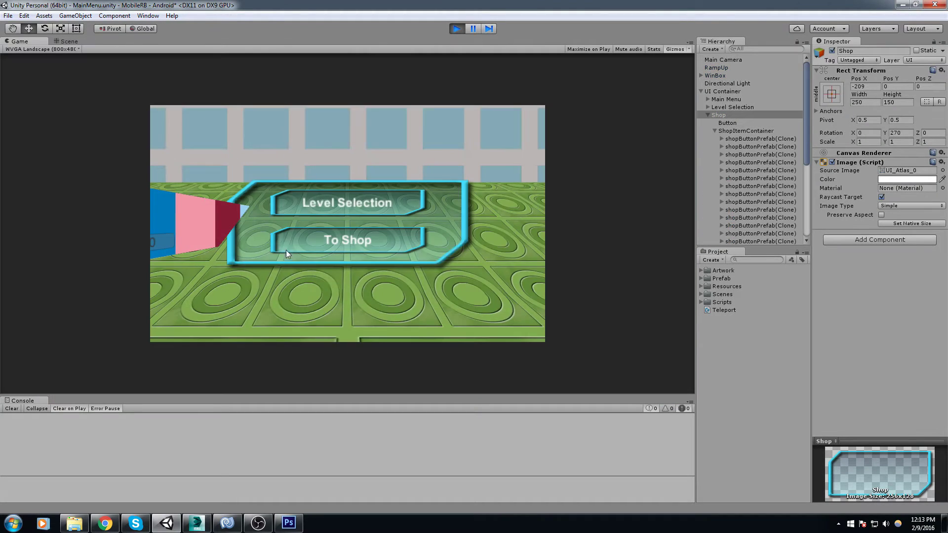
click(286, 250)
drag(291, 232, 218, 227)
drag(368, 229, 426, 232)
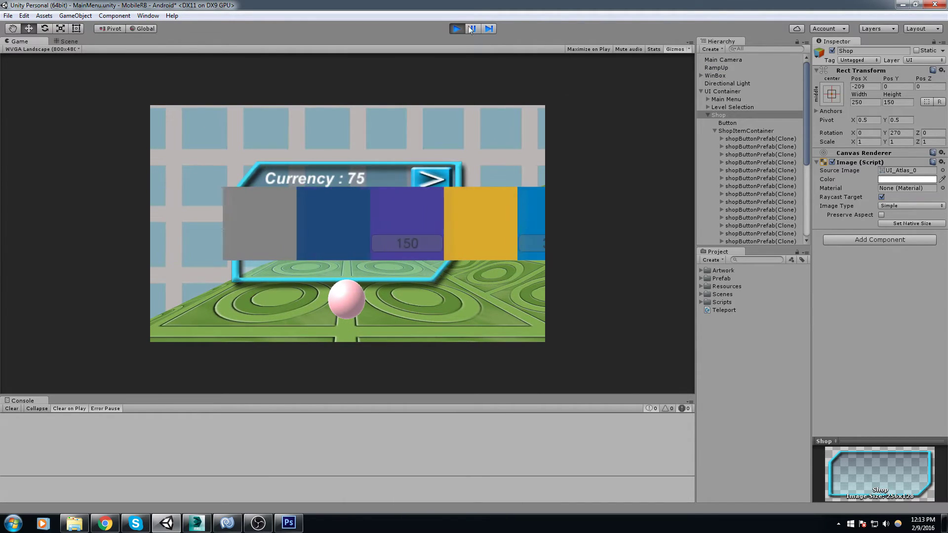
click(457, 29)
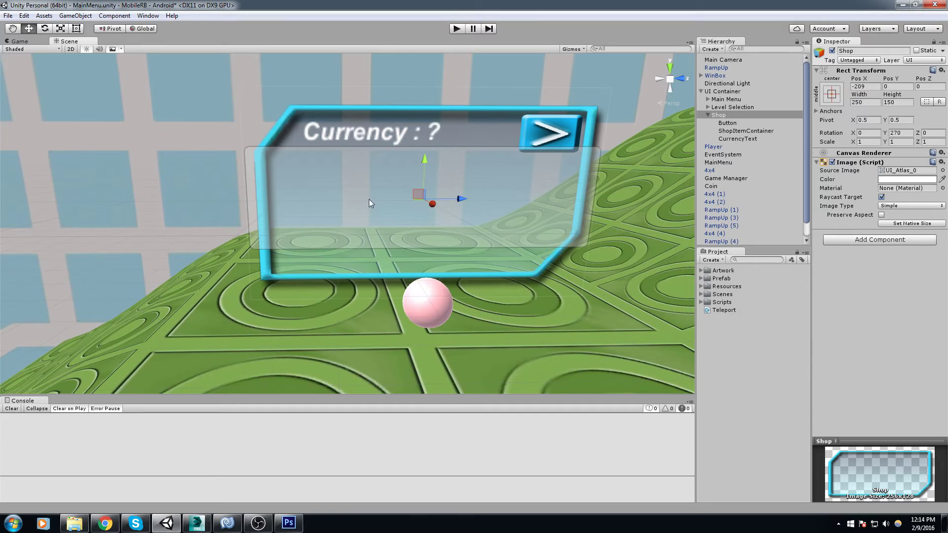
Select the ShopItemContainer and examine how its area lines up with the edges of the Shop panel
click(746, 131)
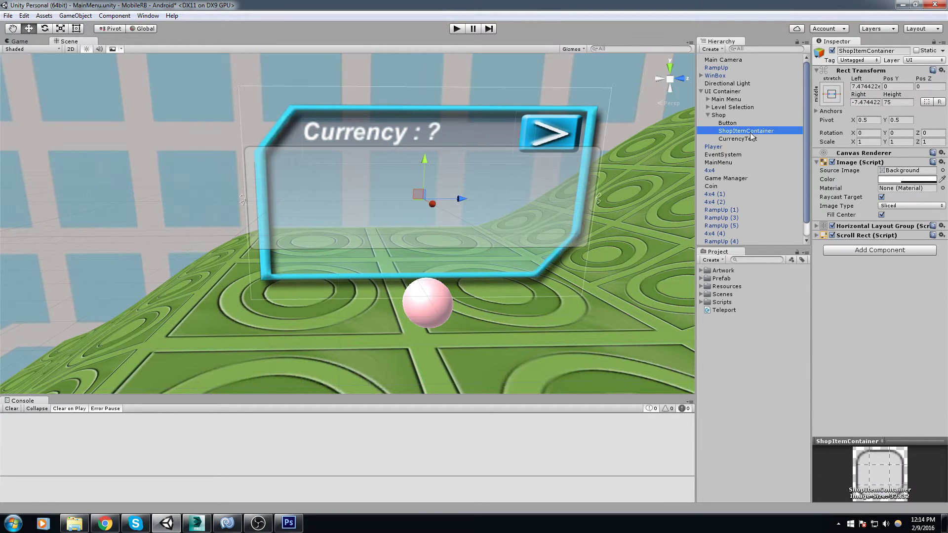
middle_drag(546, 205, 437, 203)
scroll(435, 229, up, 2)
middle_drag(306, 193, 455, 208)
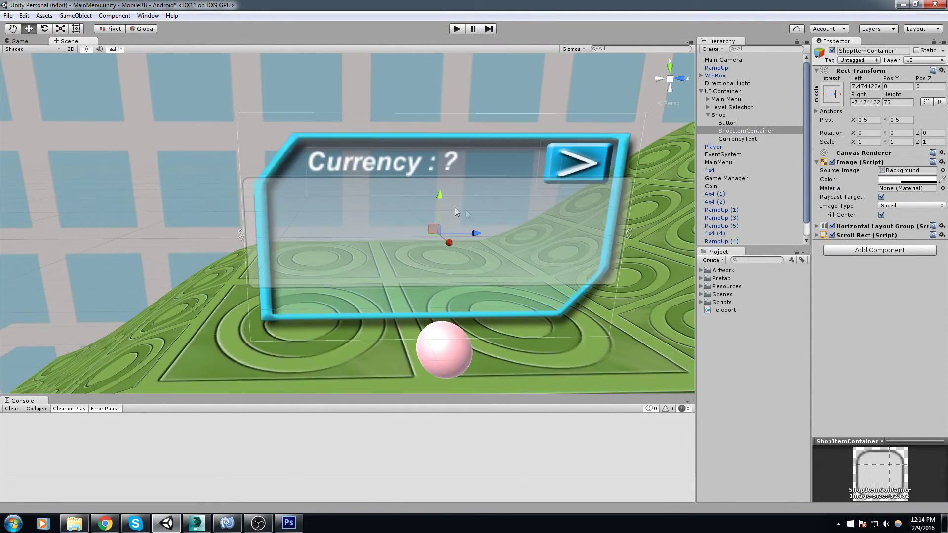
scroll(455, 207, up, 1)
middle_drag(370, 213, 457, 218)
right_drag(322, 239, 377, 241)
middle_drag(378, 241, 421, 196)
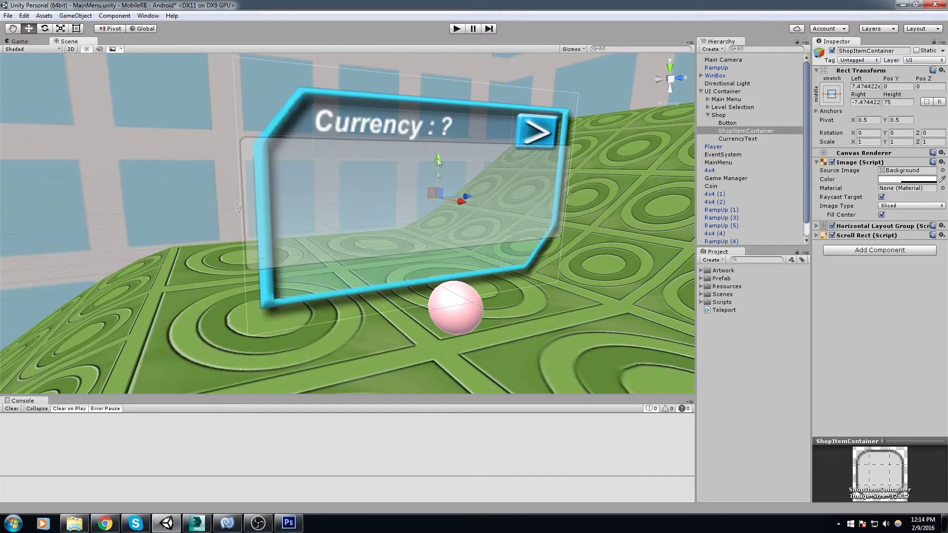
scroll(227, 156, up, 1)
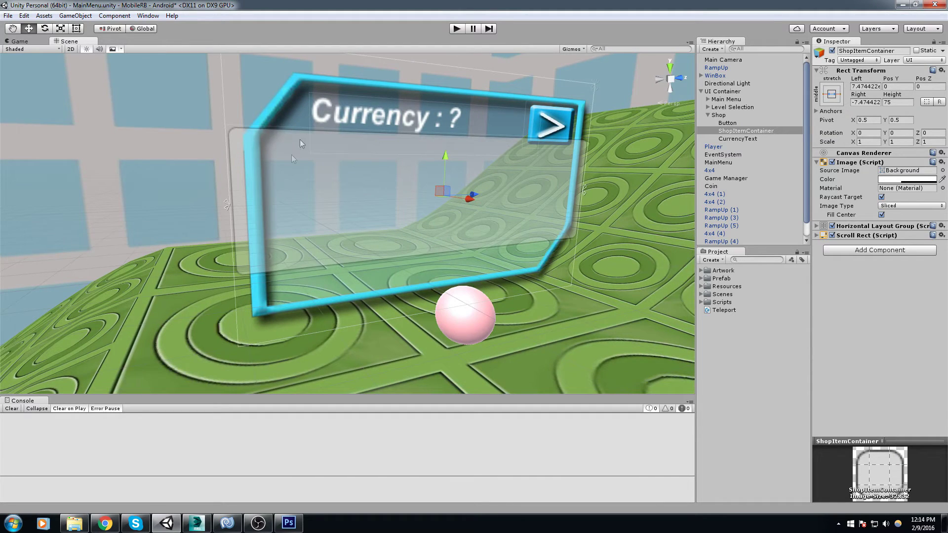
middle_drag(561, 147, 549, 167)
scroll(547, 167, up, 3)
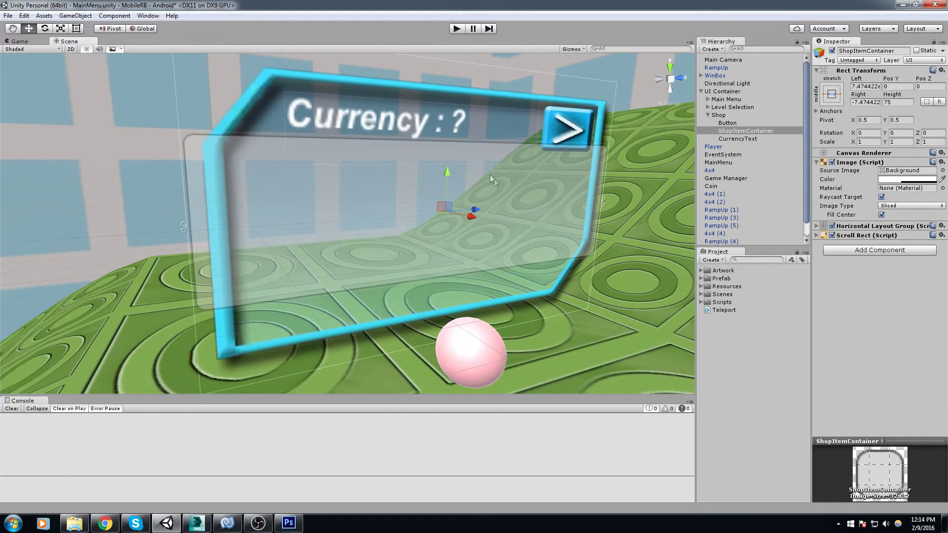
Run the game again, scroll the shop's colour items far along past the panel frame, and stop the game
click(455, 30)
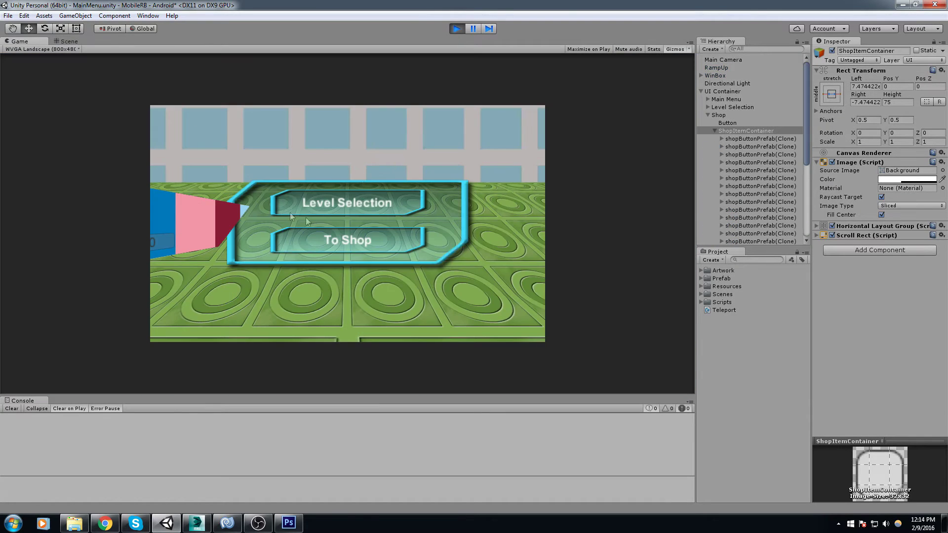
click(299, 236)
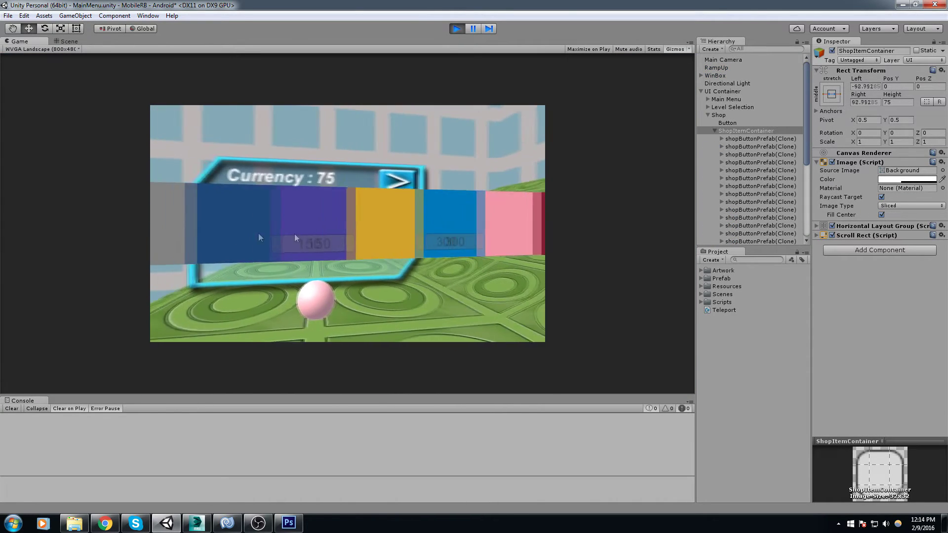
drag(472, 224, 252, 210)
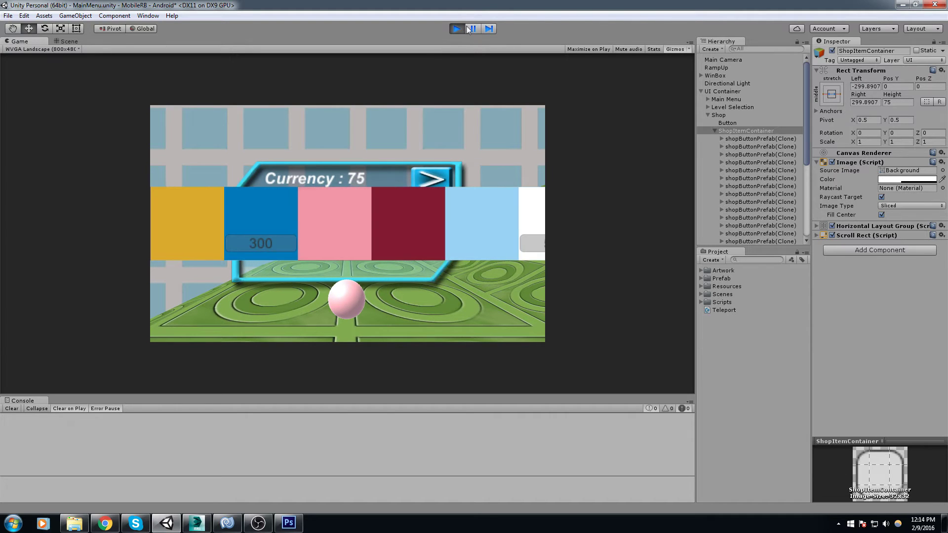
click(457, 28)
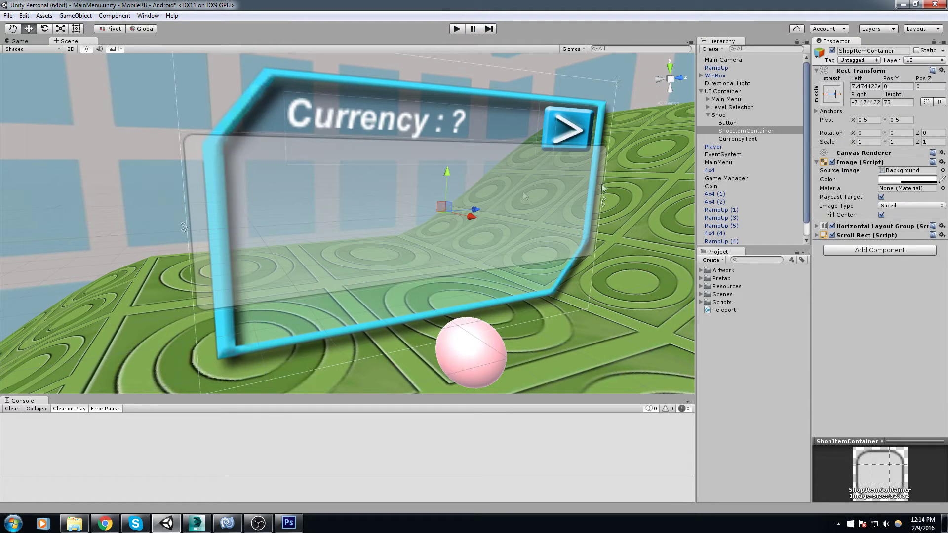
right_drag(404, 193, 405, 183)
scroll(402, 198, down, 3)
right_drag(523, 234, 478, 234)
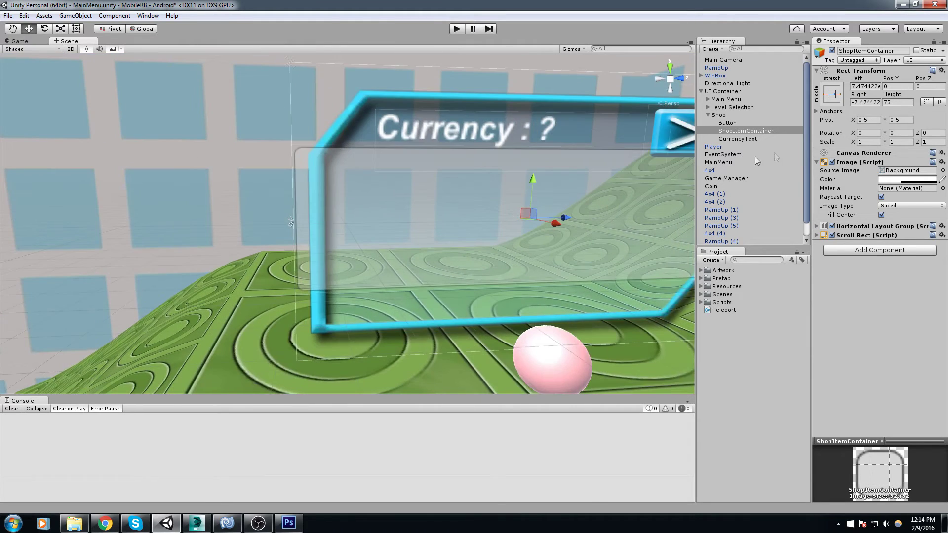
Remove the Image component from the ShopItemContainer
middle_drag(546, 169, 497, 166)
scroll(497, 166, down, 4)
right_click(849, 164)
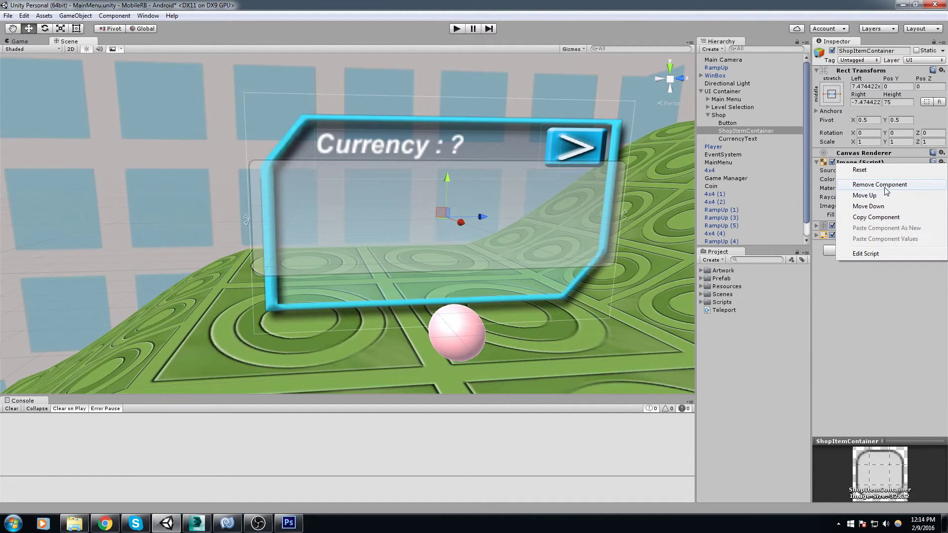
click(879, 184)
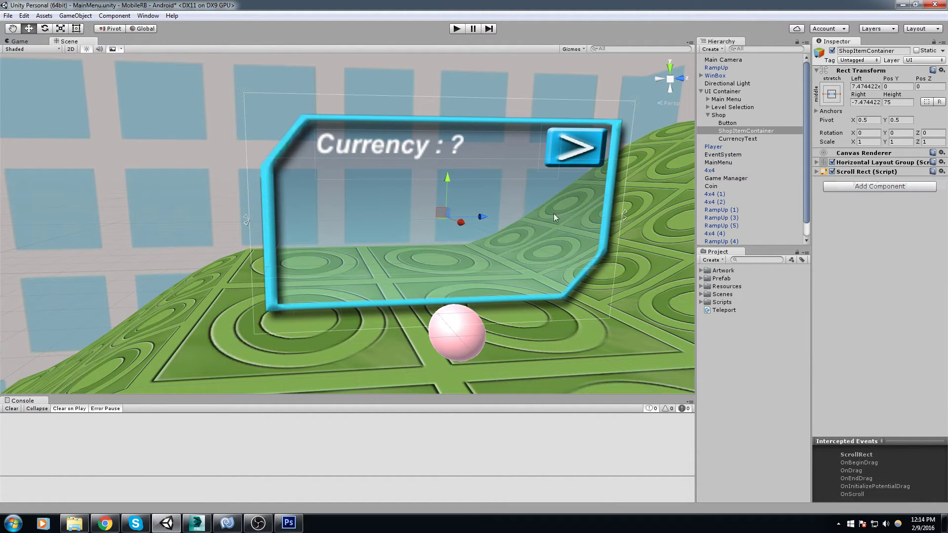
scroll(517, 207, up, 3)
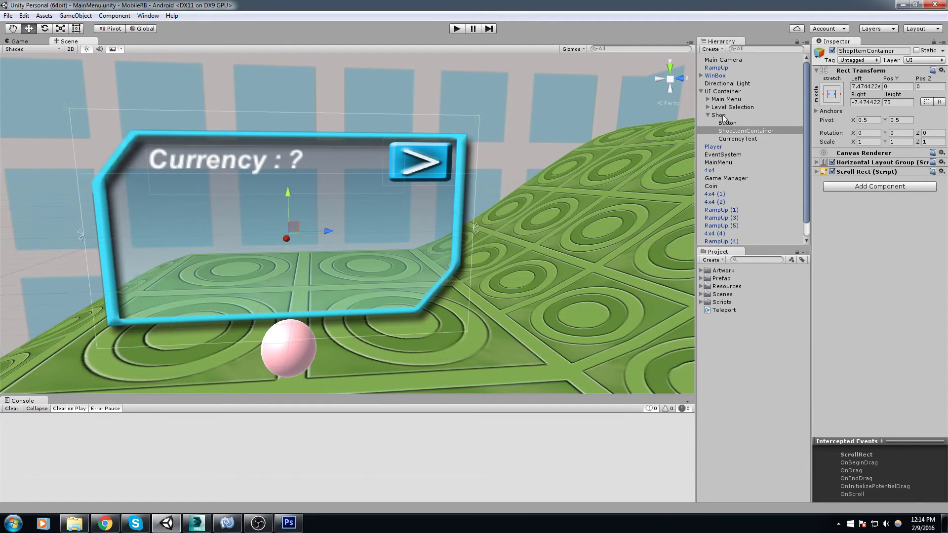
Add a UI Panel as a child of the Shop object
click(719, 115)
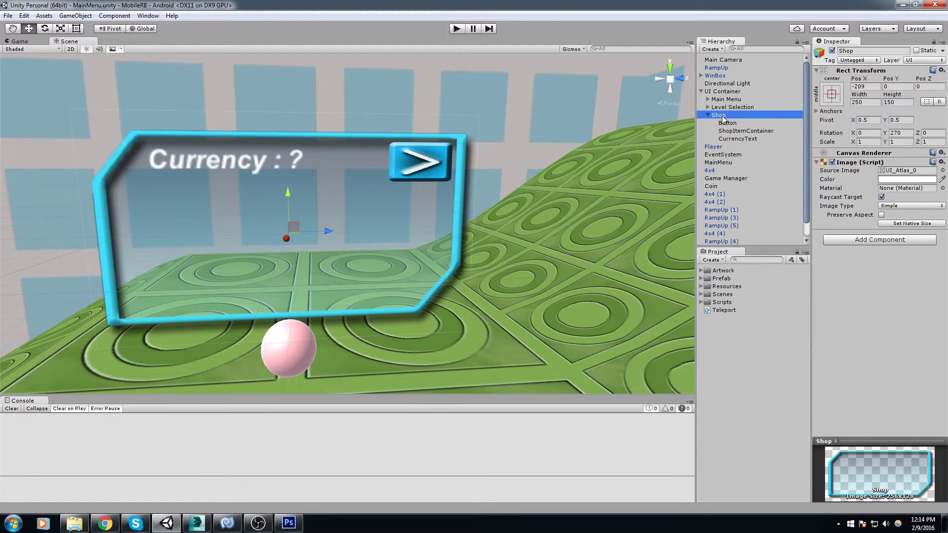
right_click(722, 119)
mouse_move(772, 256)
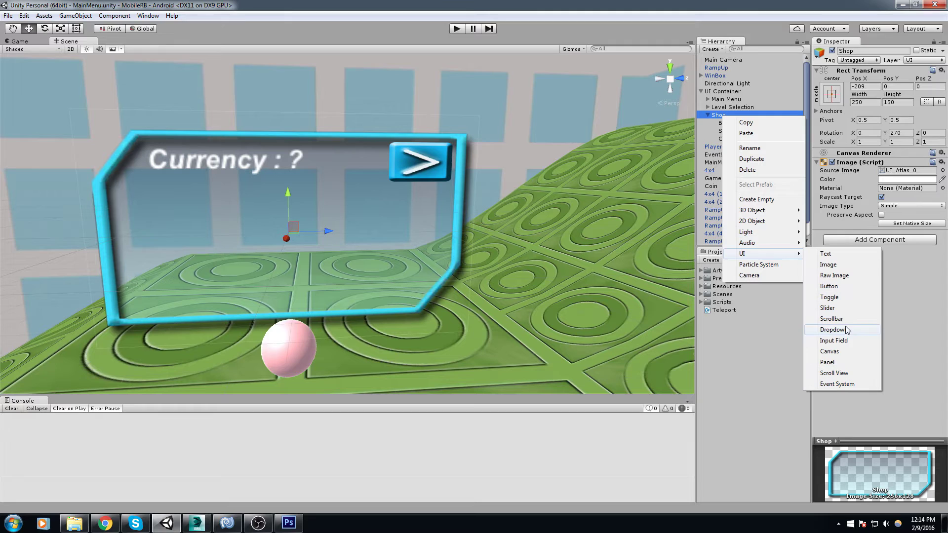
click(843, 363)
key(f)
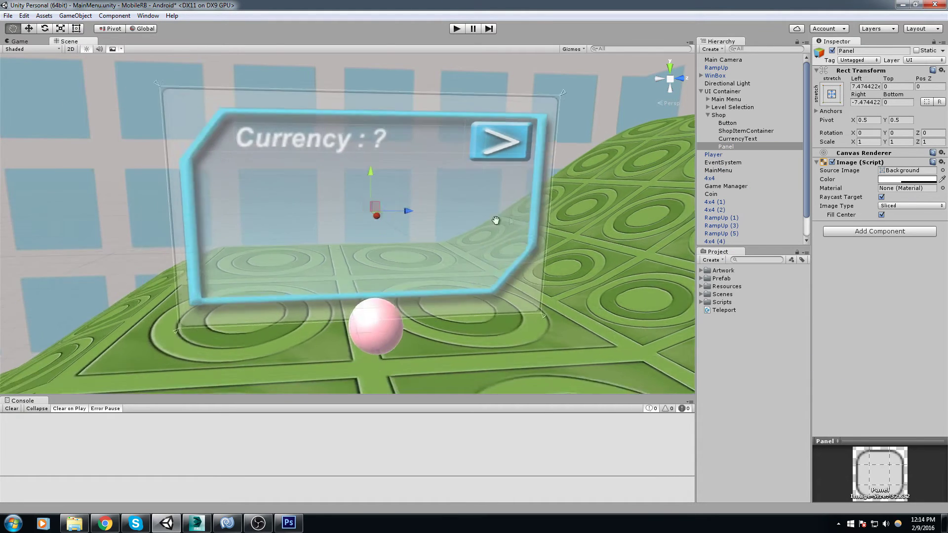
middle_drag(591, 164, 602, 133)
right_drag(603, 133, 569, 138)
scroll(568, 138, up, 2)
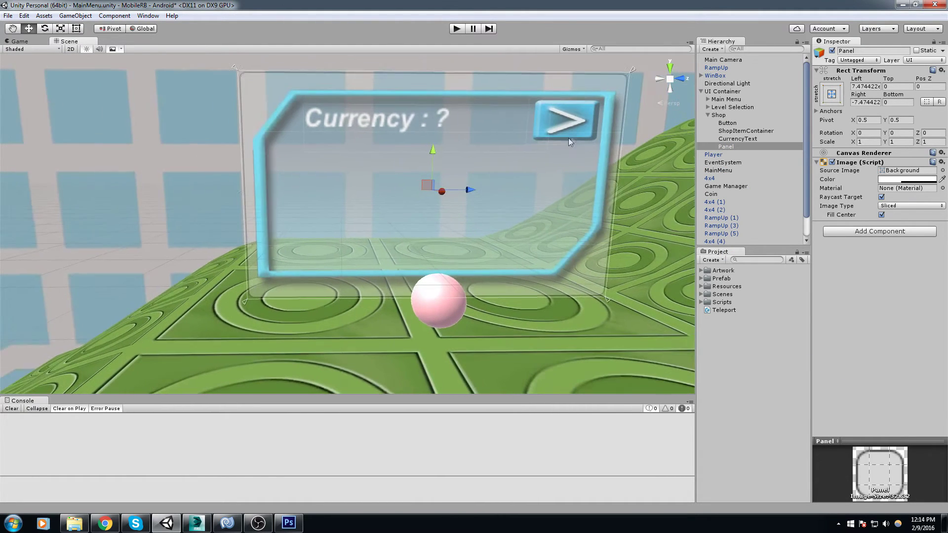
Anchor the new Panel to middle with horizontal stretch, set its Pos Z to 0 and its height to 75
click(831, 95)
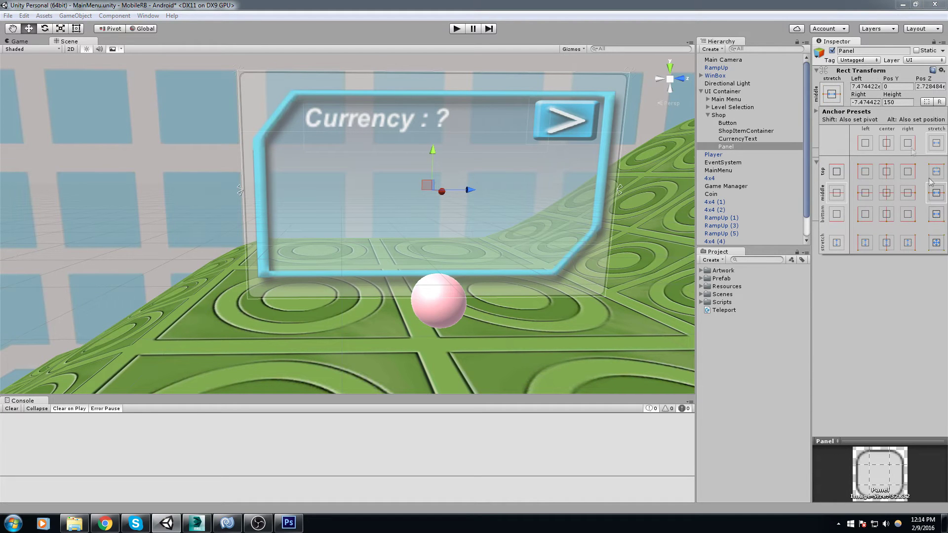
click(867, 87)
key(Tab)
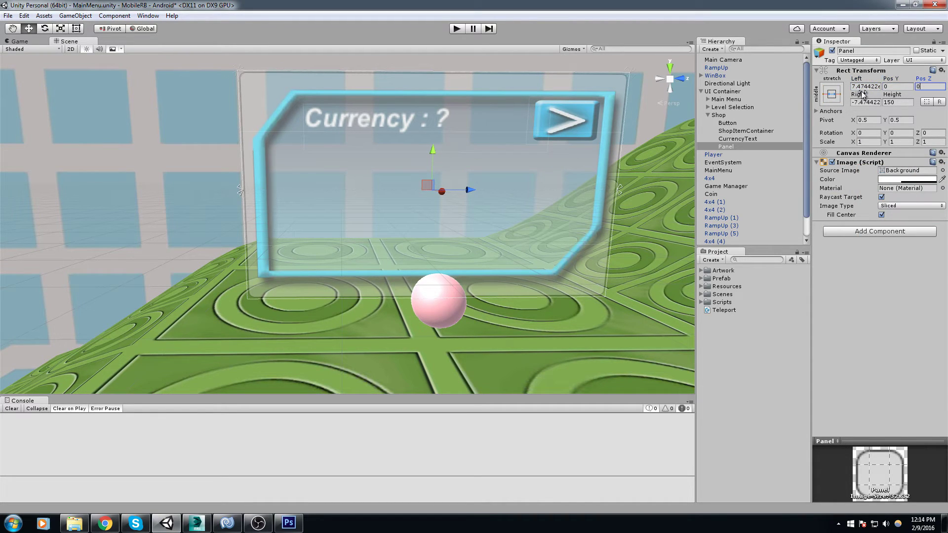
key(Tab)
text(75)
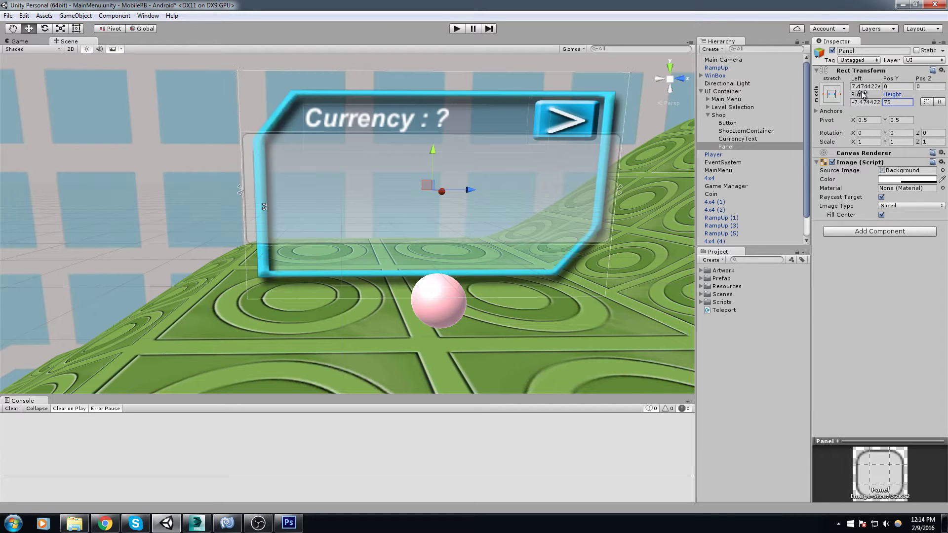
Narrow the Panel to an X scale of about 0.81 and move it inside the shop frame, at Left -3.6 and Pos Y -6
middle_drag(592, 125, 560, 130)
scroll(558, 131, up, 3)
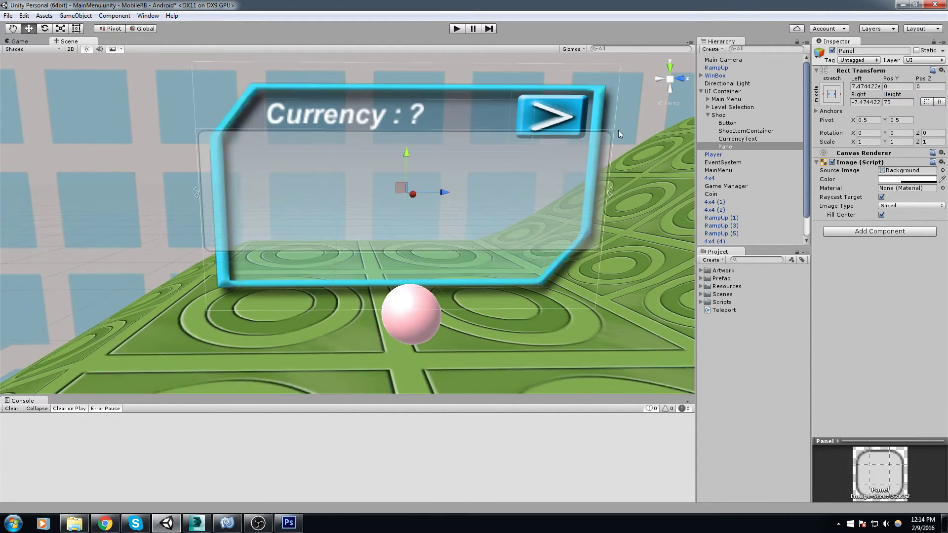
key(r)
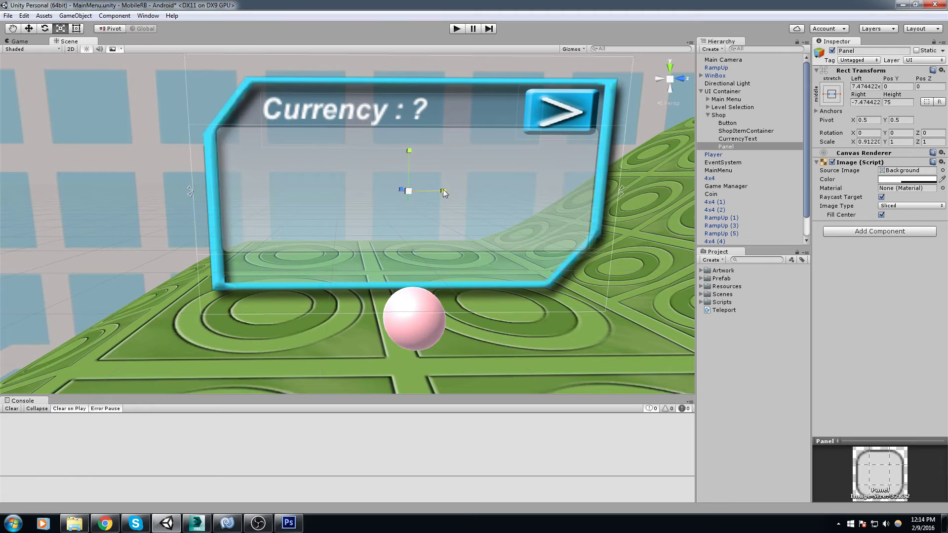
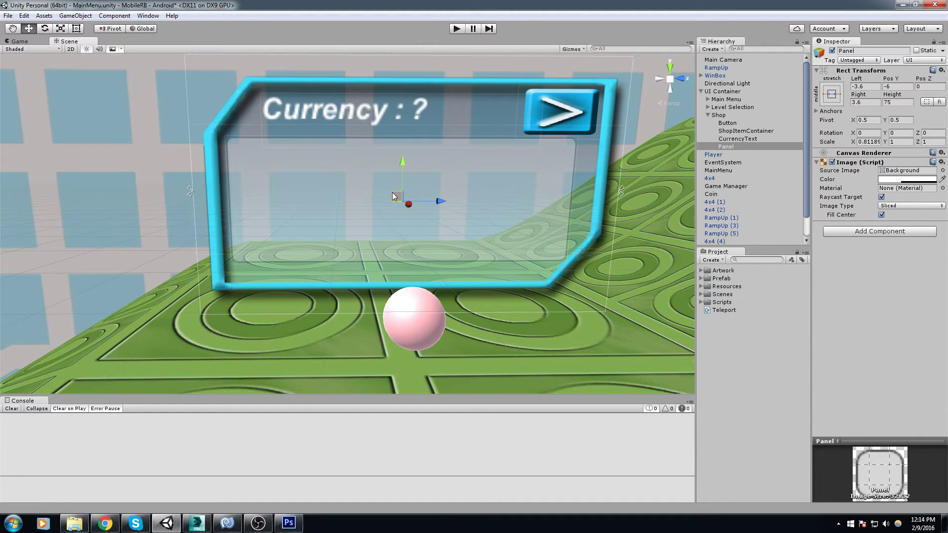
Try a height of 80 for the Panel and undo the change
click(898, 102)
text(80)
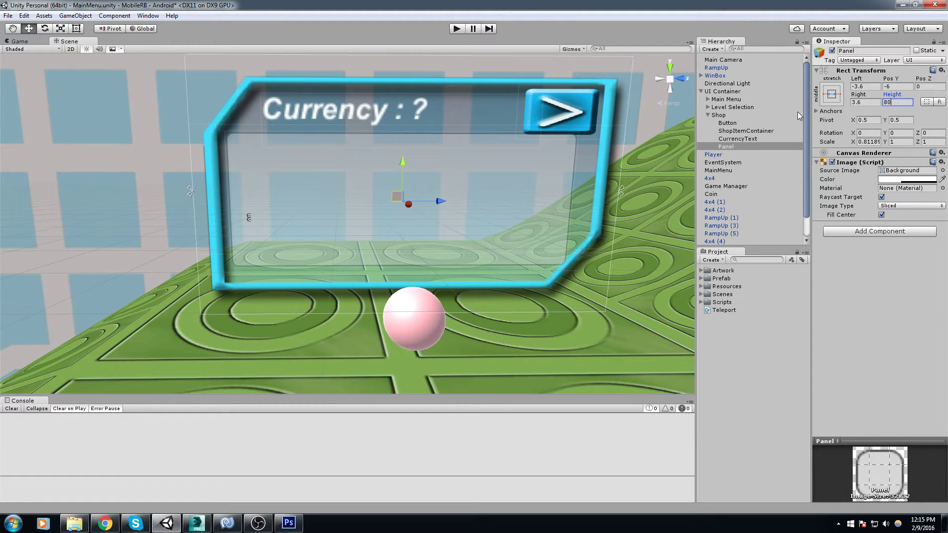
middle_drag(577, 239, 536, 220)
key(ctrl+z)
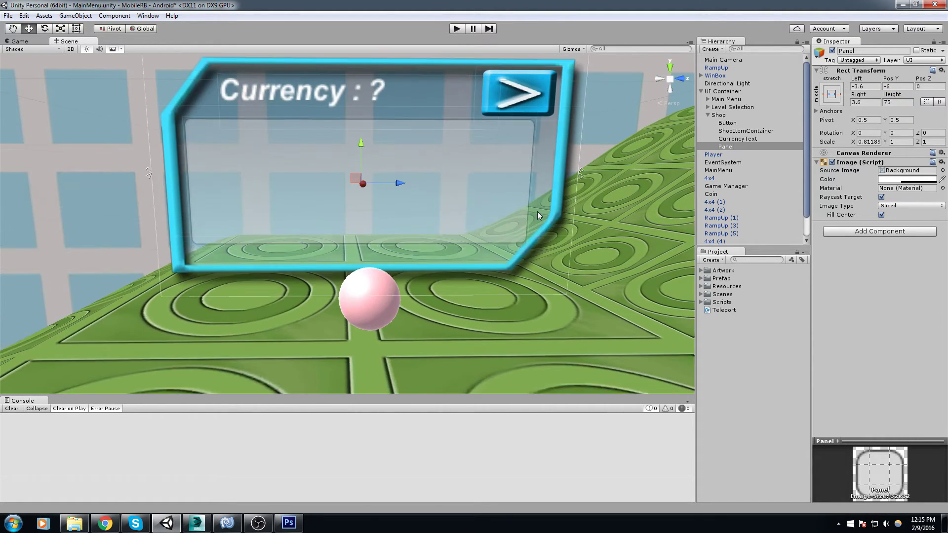
Save the scene and nest the ShopItemContainer inside the Panel
middle_drag(434, 157, 501, 159)
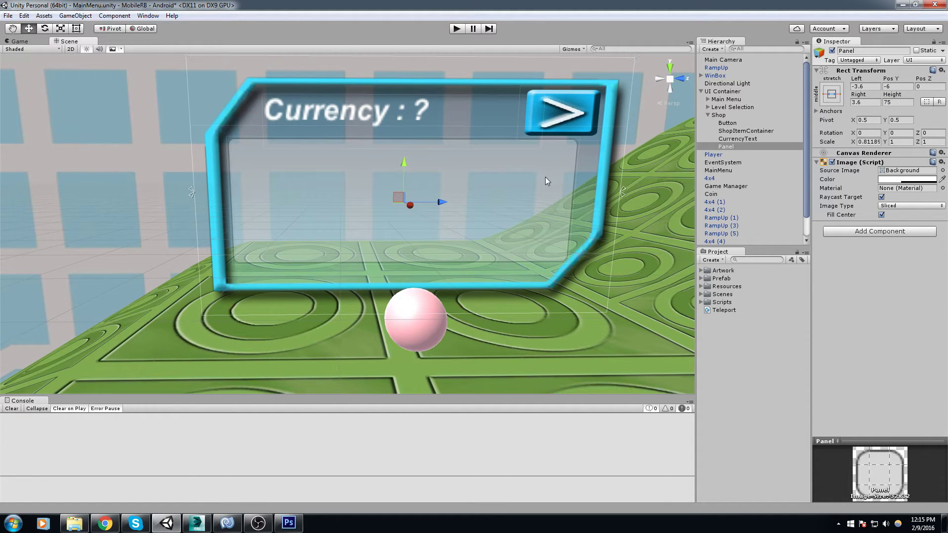
key(ctrl+s)
alt+drag(530, 138, 544, 197)
middle_drag(544, 197, 543, 168)
middle_drag(379, 152, 385, 148)
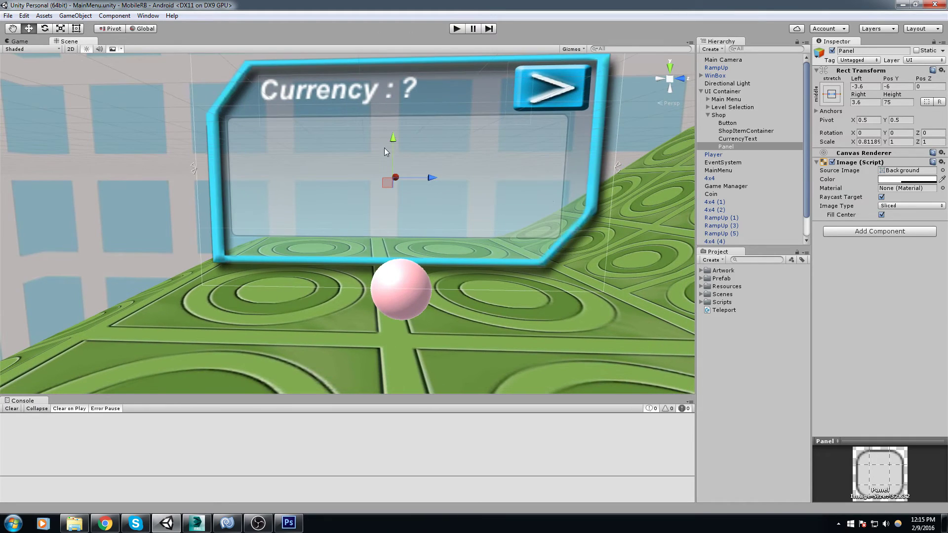
click(740, 131)
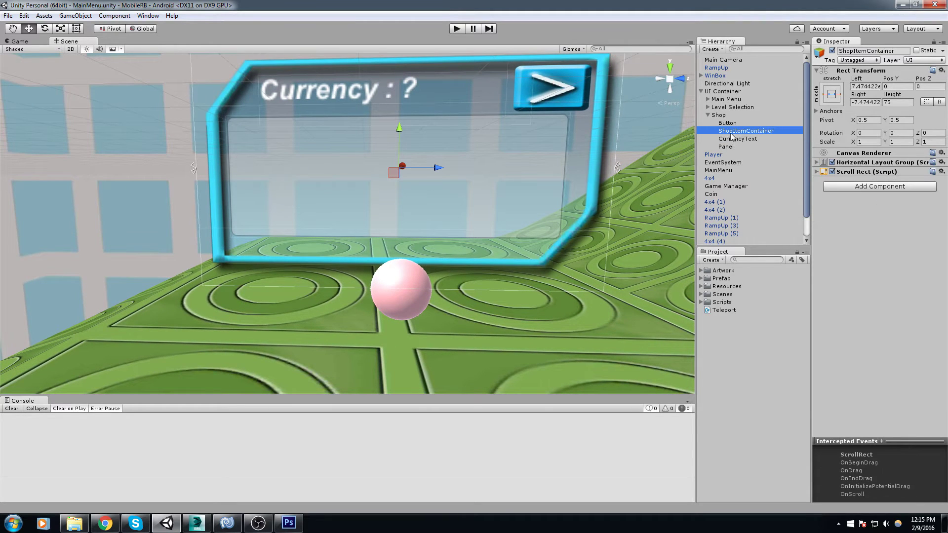
drag(731, 132, 739, 148)
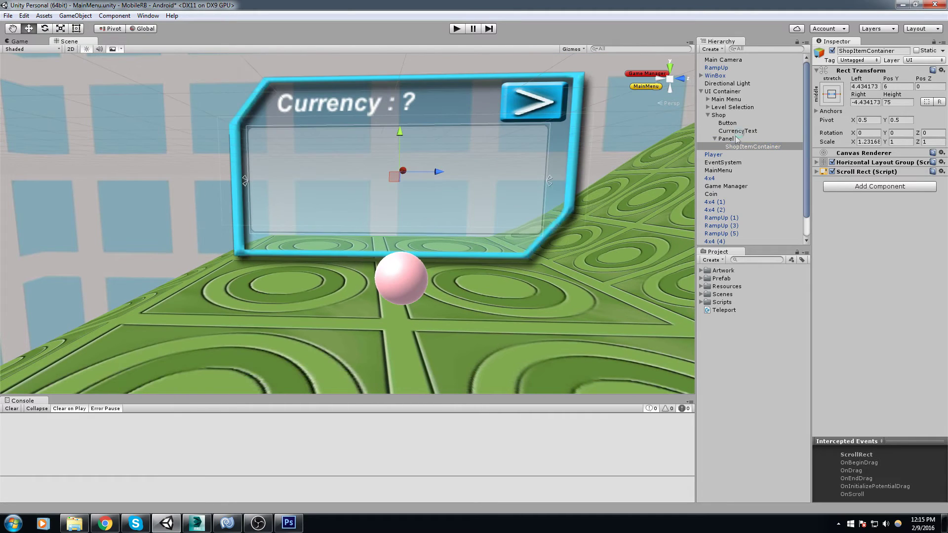
Add a Mask component to the Panel
click(738, 138)
click(863, 231)
text(mas)
key(Return)
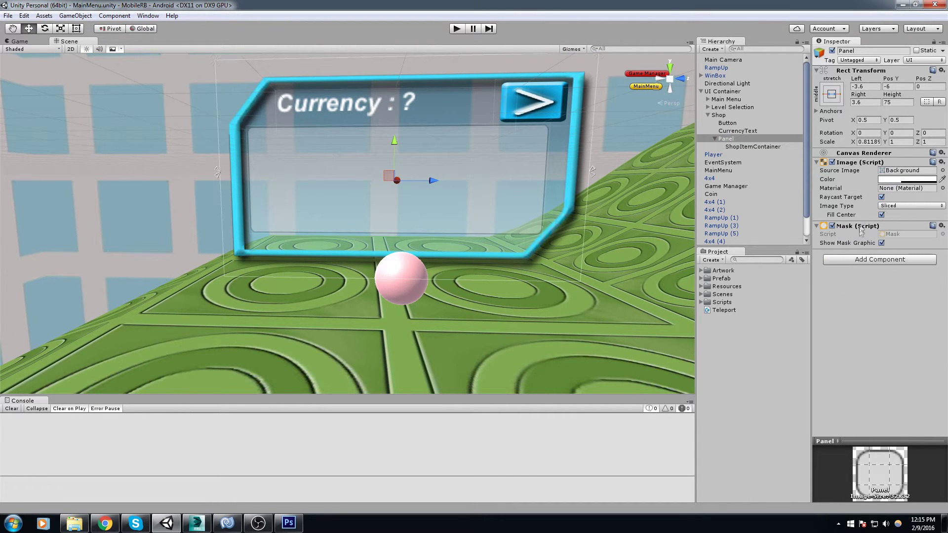
Run the game, open the shop and scroll its item strip to test the mask
click(457, 28)
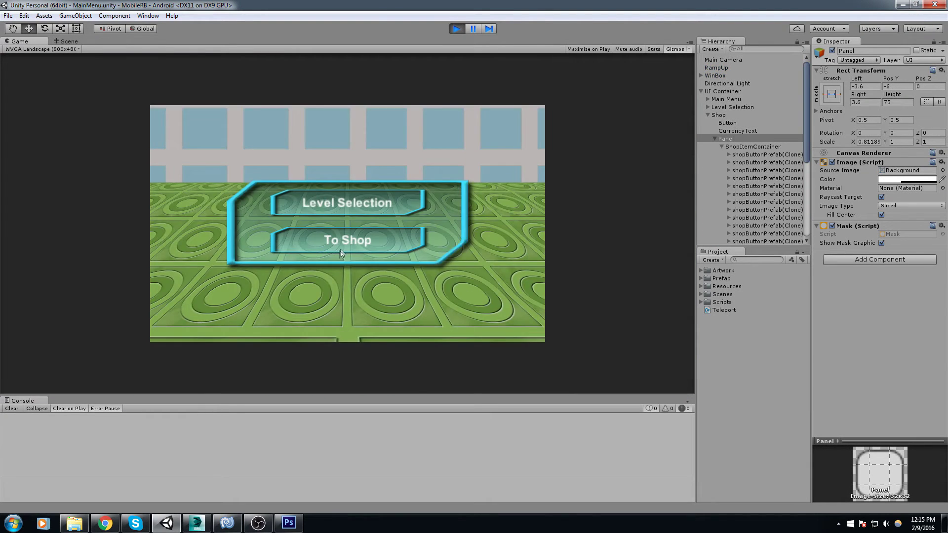
click(343, 254)
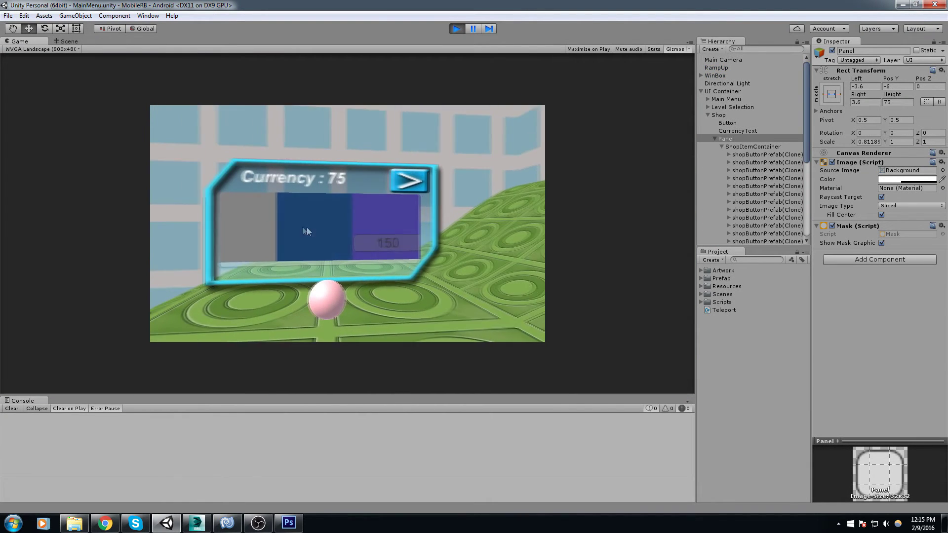
drag(445, 225, 404, 235)
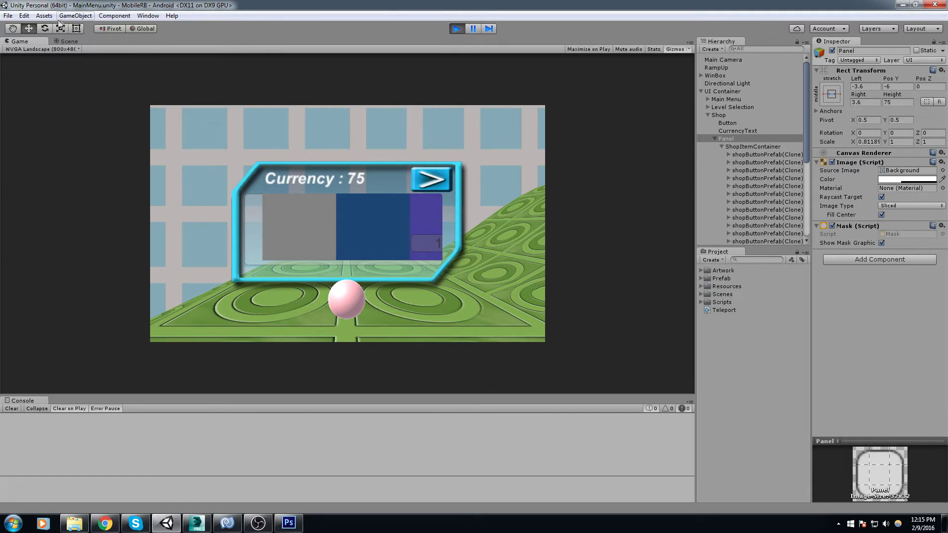
Inspect the Panel, the first shop button and the ShopItemContainer in the Scene view while the game runs, and stop the game
click(69, 41)
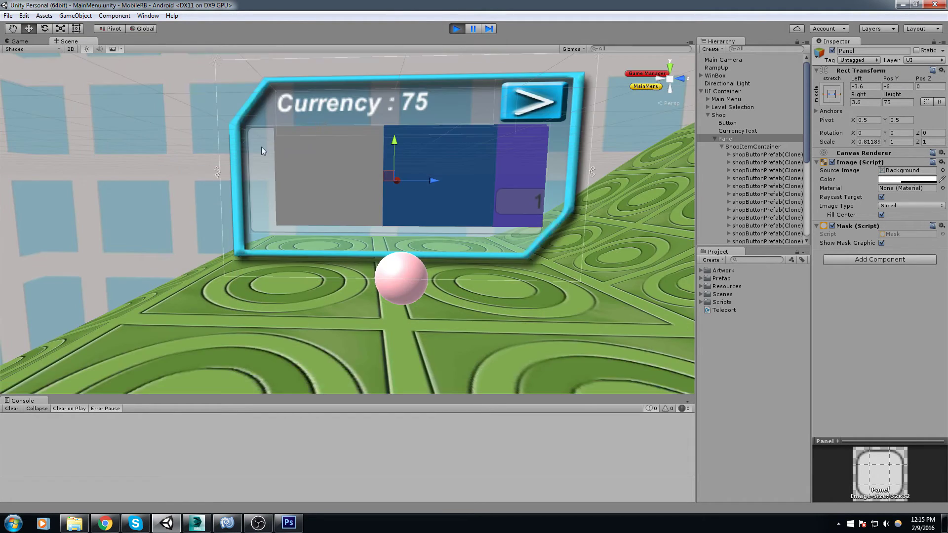
scroll(322, 155, up, 2)
mouse_move(436, 173)
mouse_down()
mouse_move(433, 188)
mouse_move(437, 176)
mouse_up()
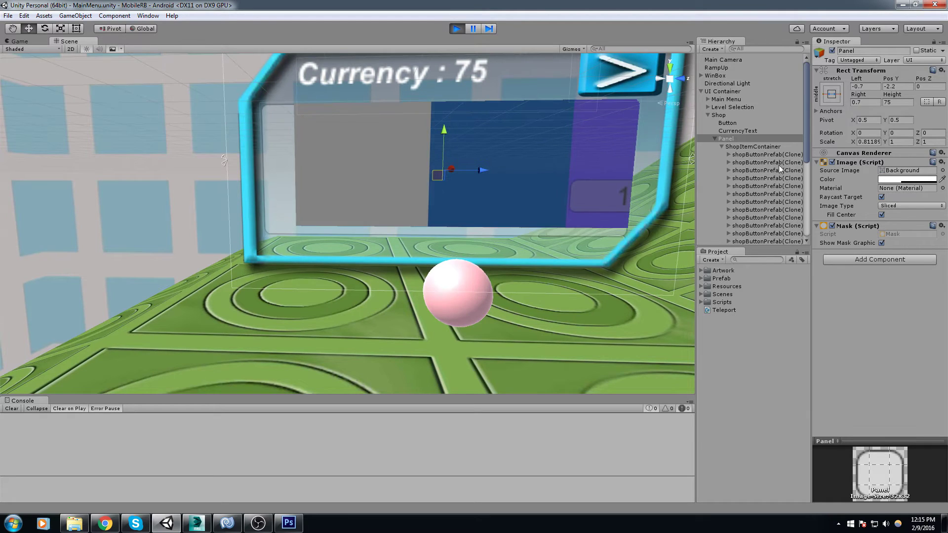
click(752, 155)
click(366, 164)
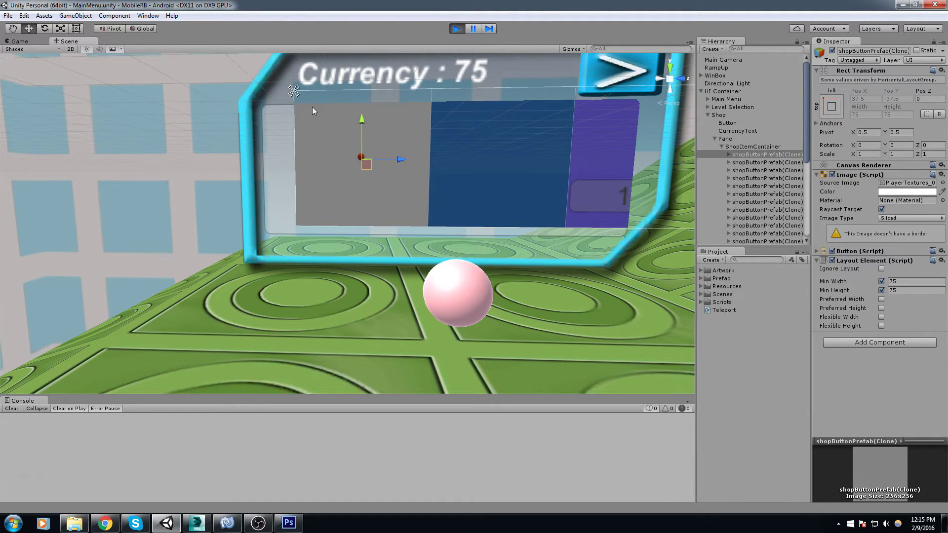
click(752, 146)
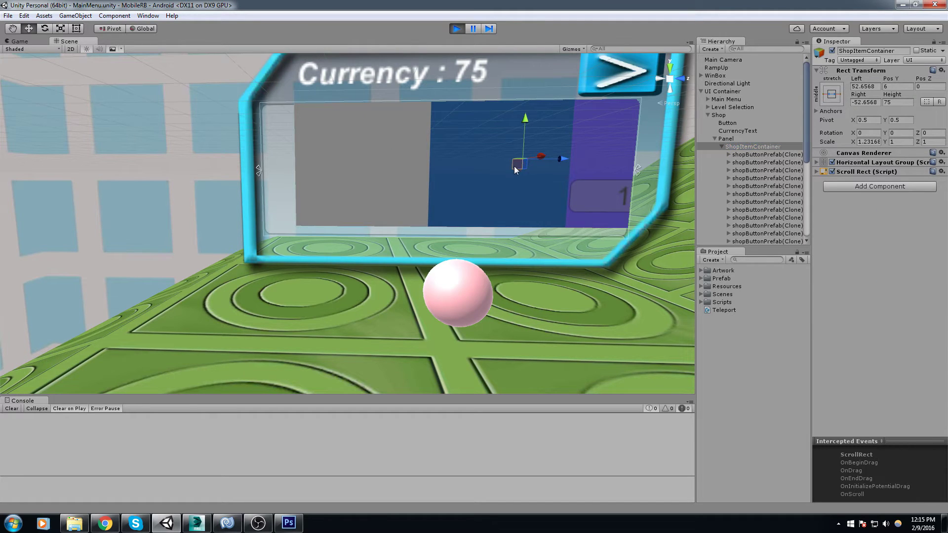
click(512, 168)
click(456, 28)
Set the ShopItemContainer's Left, Right and Pos Y to 0
click(746, 149)
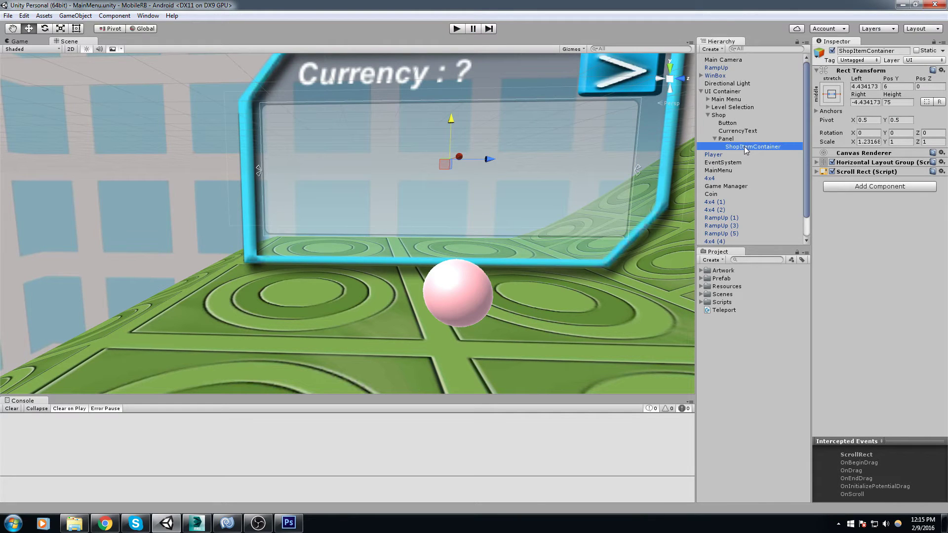
click(872, 86)
text(0)
key(Return)
click(868, 100)
text(0)
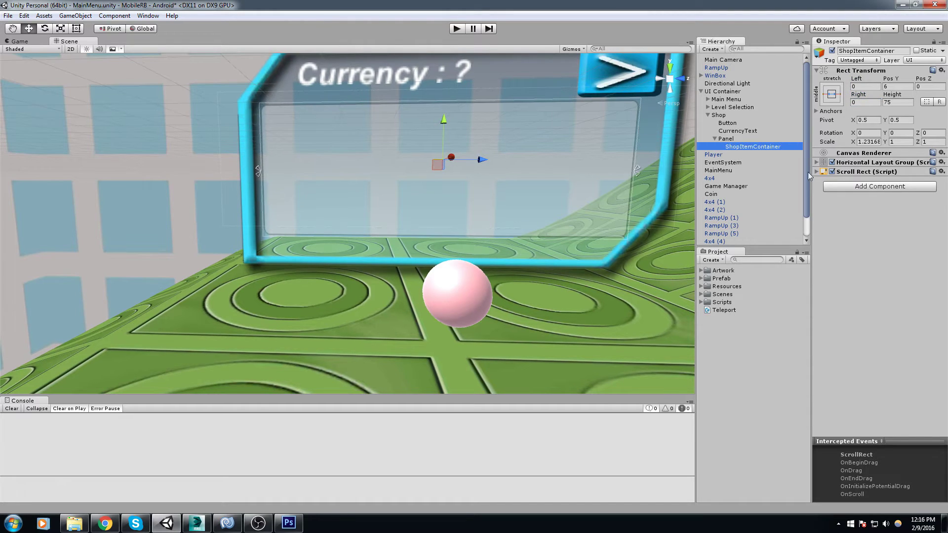
click(895, 87)
text(0)
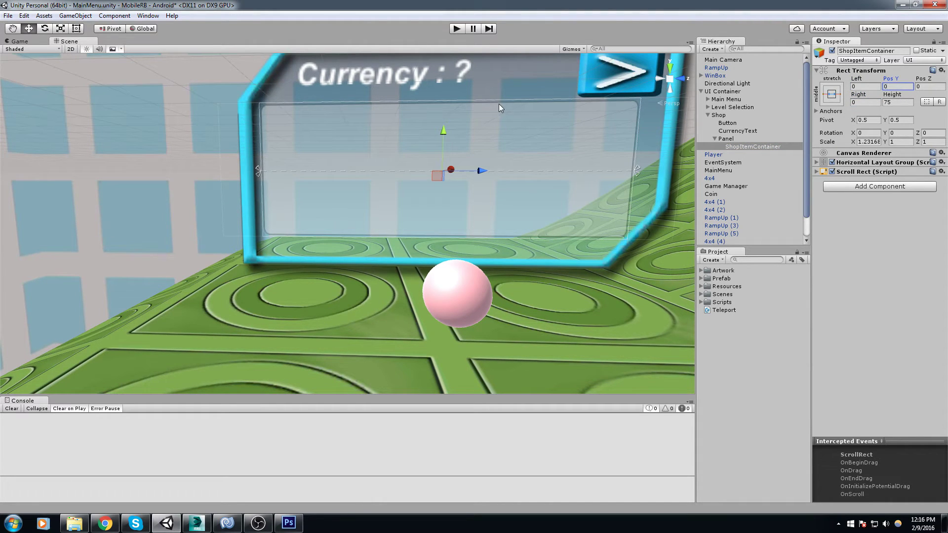
Run the game, open the shop, scroll the realigned colour items inside the masked Panel, and stop the game
click(457, 28)
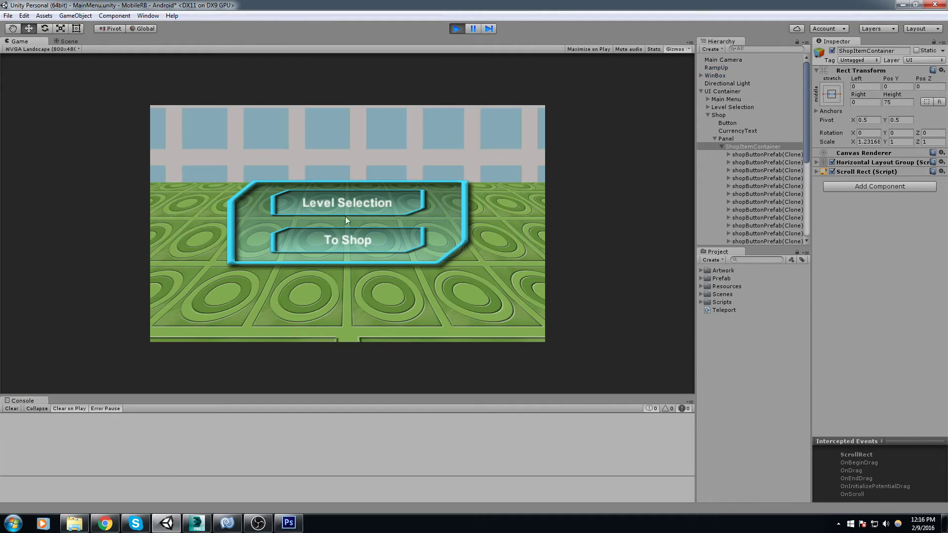
click(345, 238)
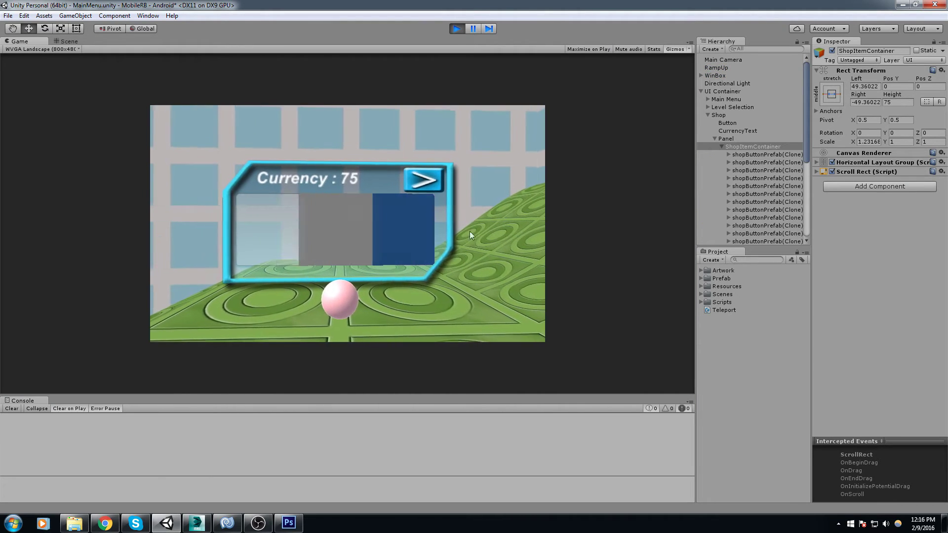
drag(396, 232, 363, 234)
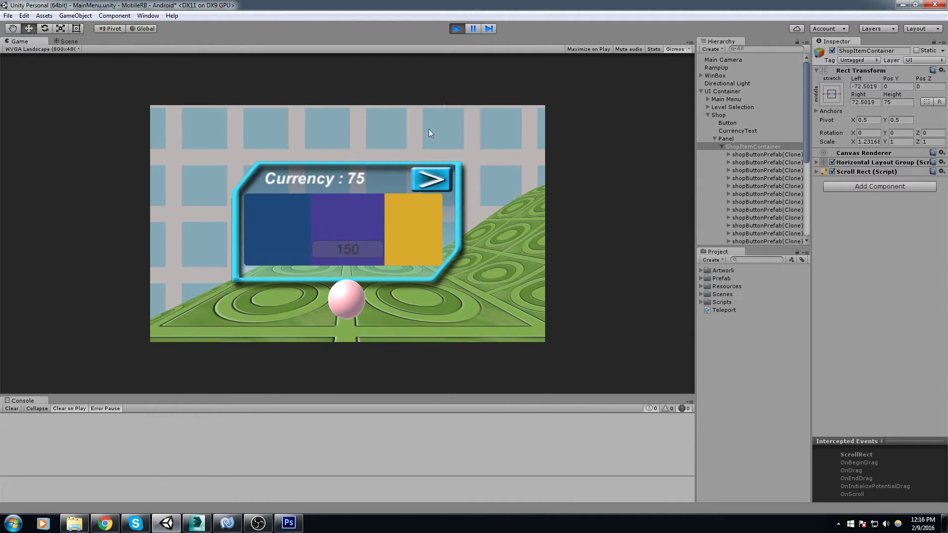
click(457, 28)
Save the scene and select the Panel that holds the ShopItemContainer
middle_drag(445, 138, 400, 195)
scroll(399, 194, up, 2)
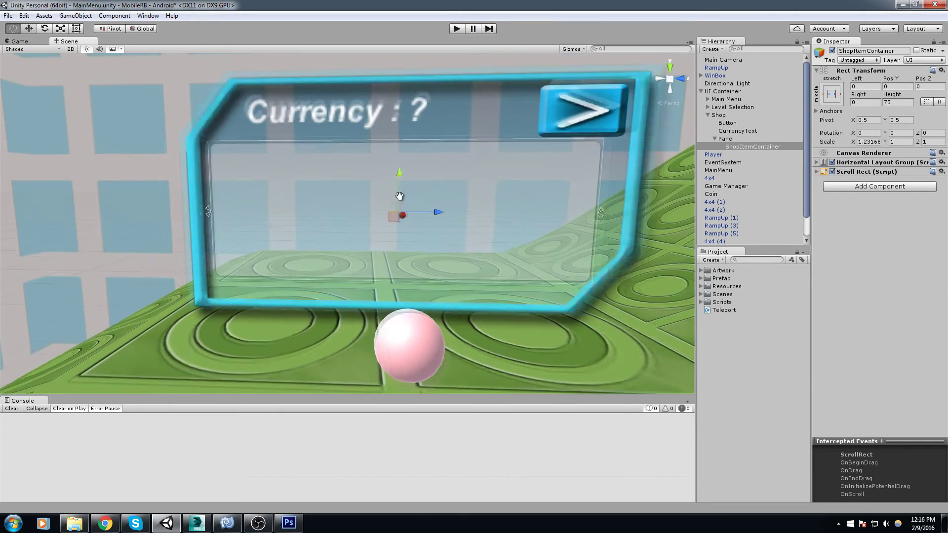
key(ctrl+s)
click(733, 147)
click(726, 139)
click(725, 138)
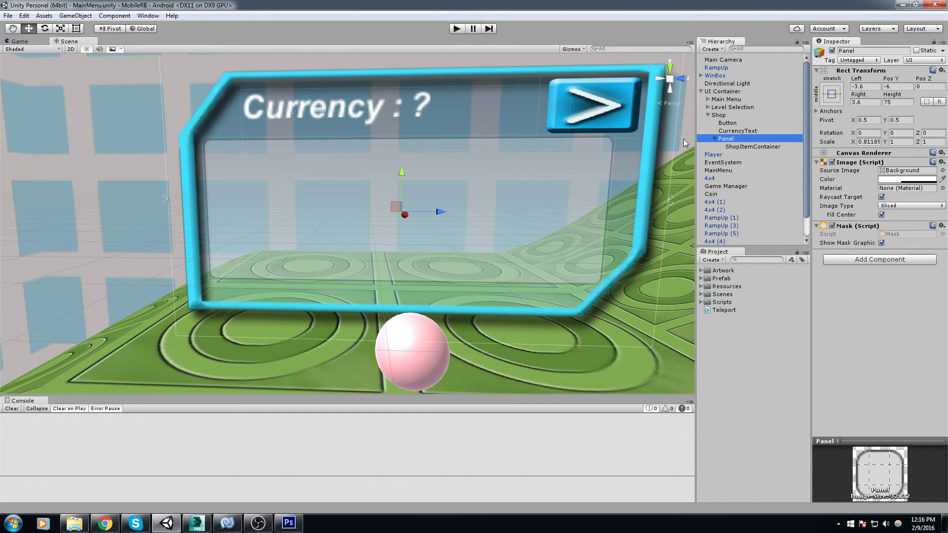
Rename the shop's Panel as Mask and open the Horizontal Layout Group settings of its ShopItemContainer
text(Mask)
key(Return)
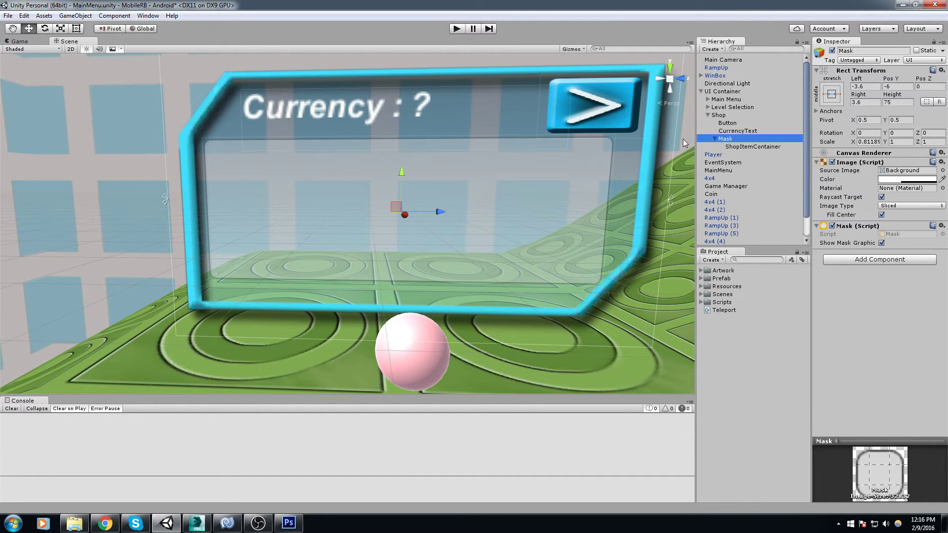
click(767, 146)
click(876, 163)
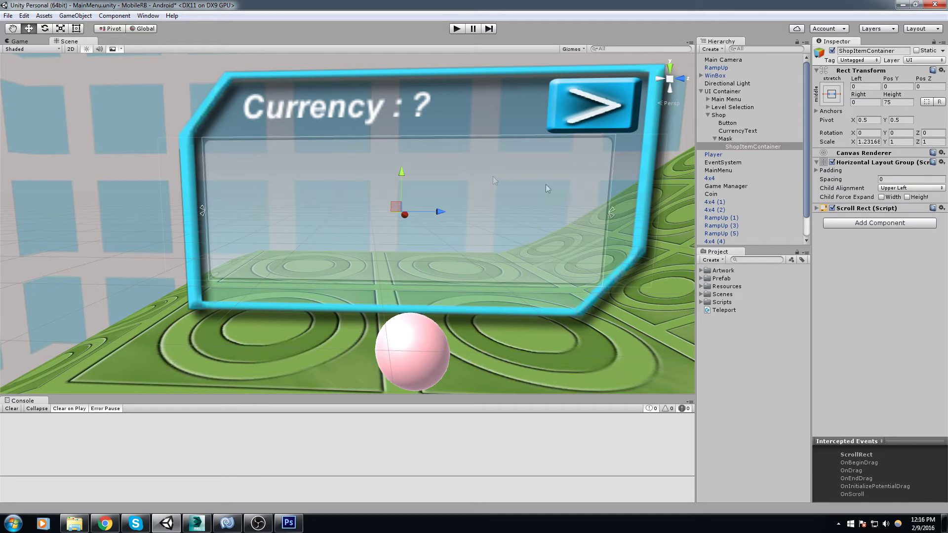
Set the Horizontal Layout Group spacing of the ShopItemContainer to 5
middle_drag(438, 201, 454, 206)
scroll(454, 206, up, 2)
click(849, 178)
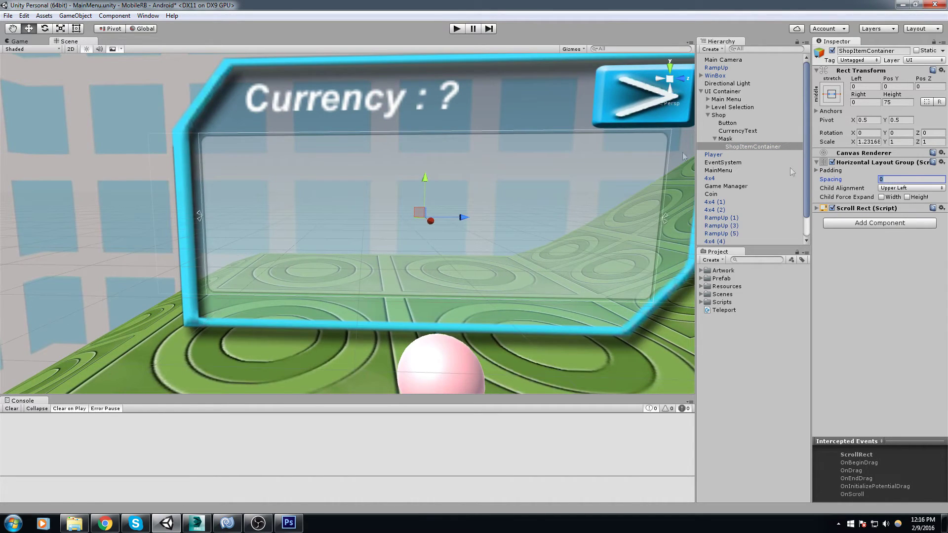
text(10)
key(Return)
Run the game, open the shop, and examine the gaps between the colour items in the Scene view
click(457, 28)
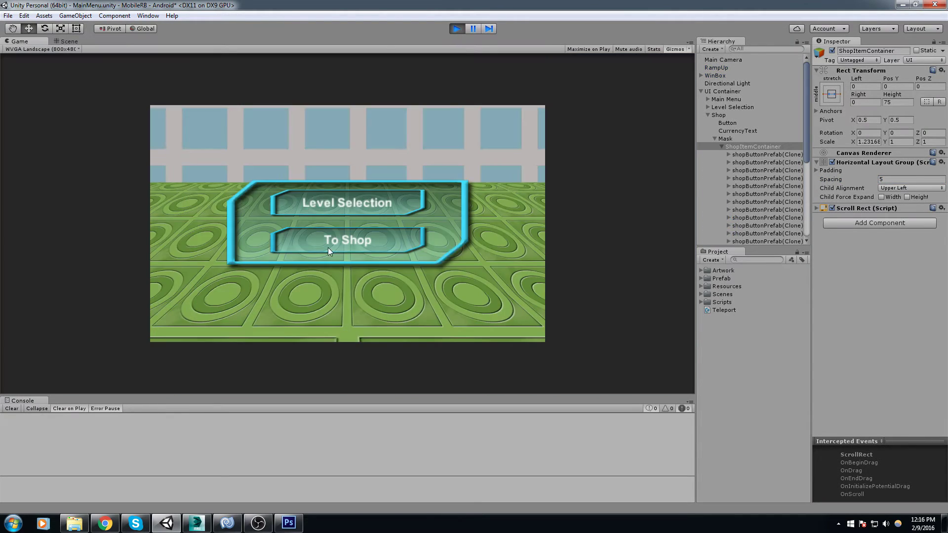
click(327, 248)
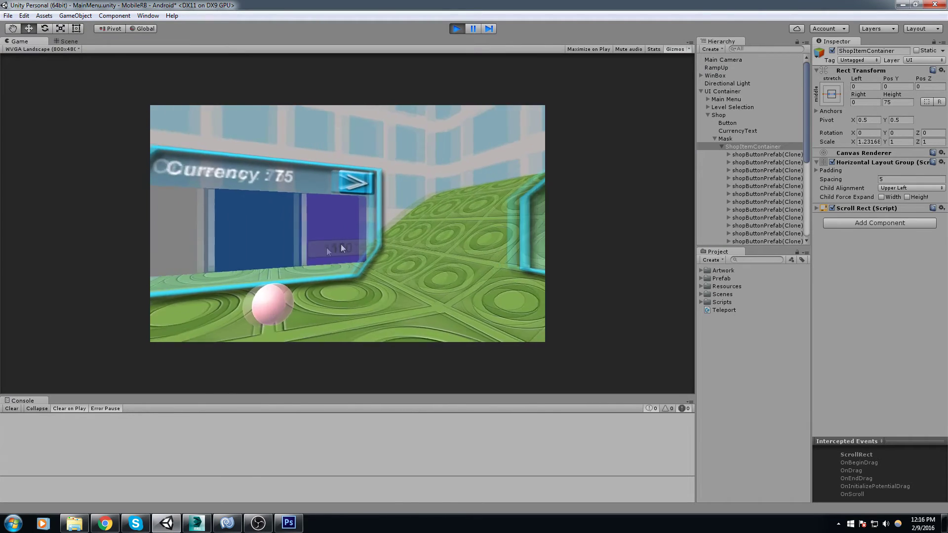
click(66, 41)
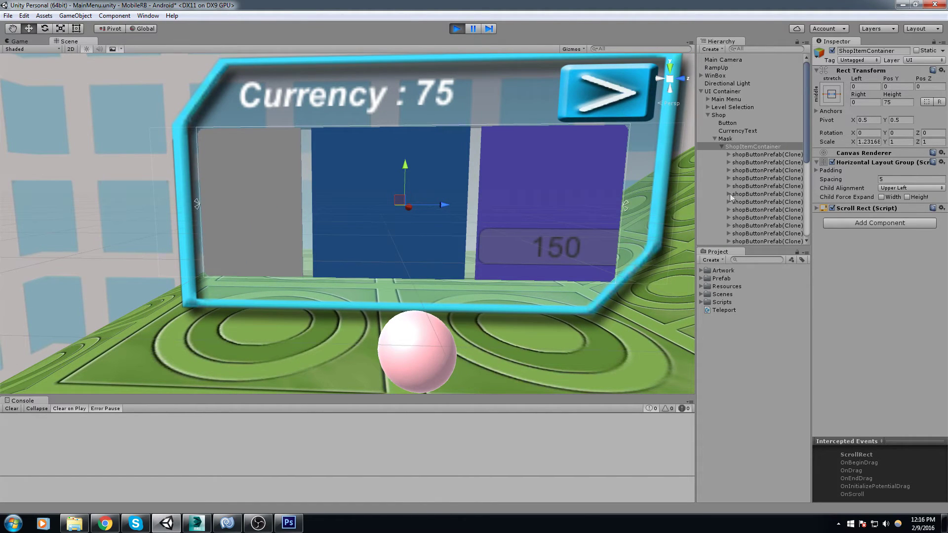
scroll(483, 165, up, 3)
middle_drag(463, 173, 400, 158)
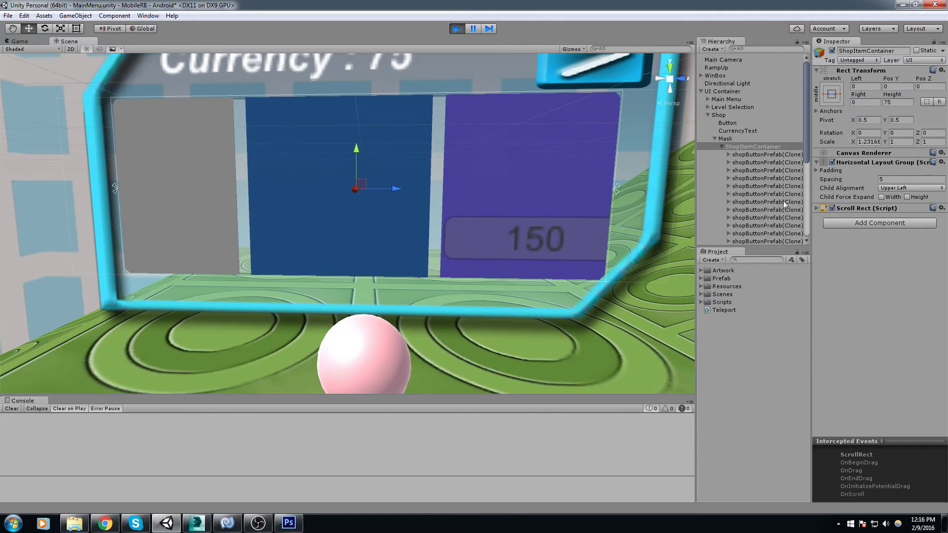
Try spacings of 10 and 2 on the ShopItemContainer's layout group while the game runs, and look at its padding
text(10)
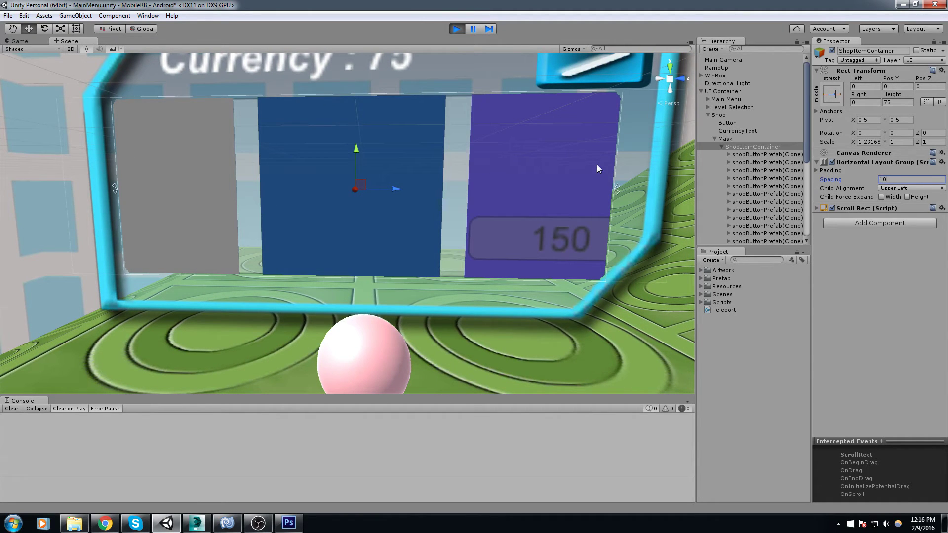
click(831, 171)
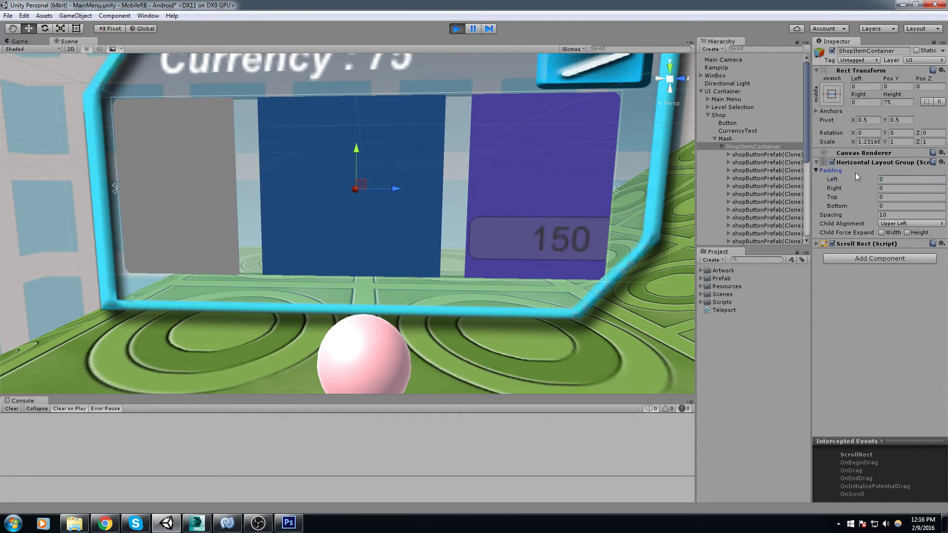
click(830, 171)
click(911, 180)
text(2)
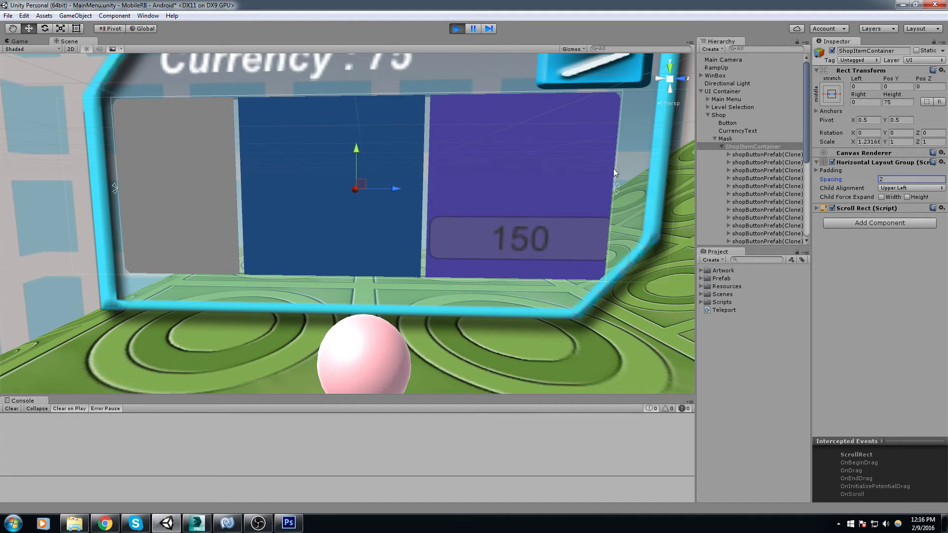
alt+drag(524, 186, 553, 186)
scroll(467, 186, down, 3)
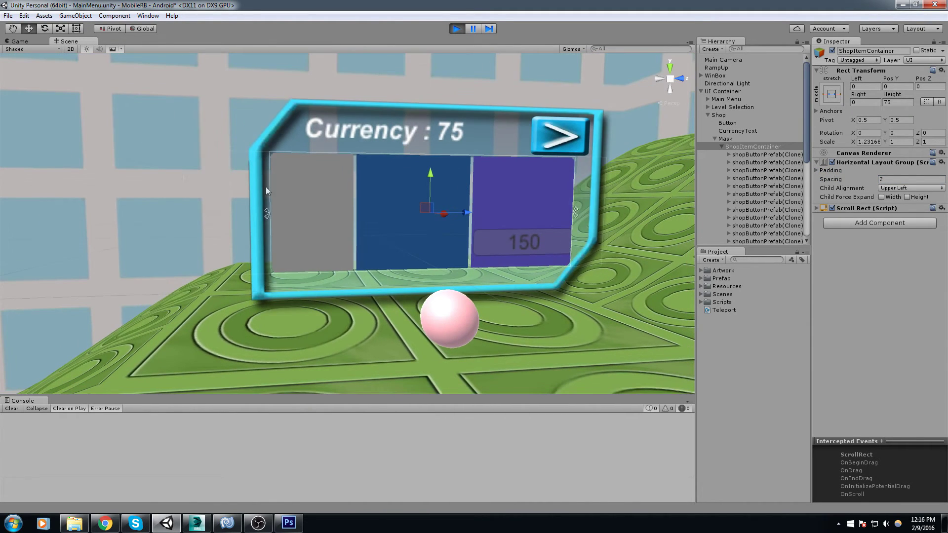
Scroll the shop items in the running game, set the layout spacing to 5, and stop the game
click(10, 41)
drag(357, 209, 311, 217)
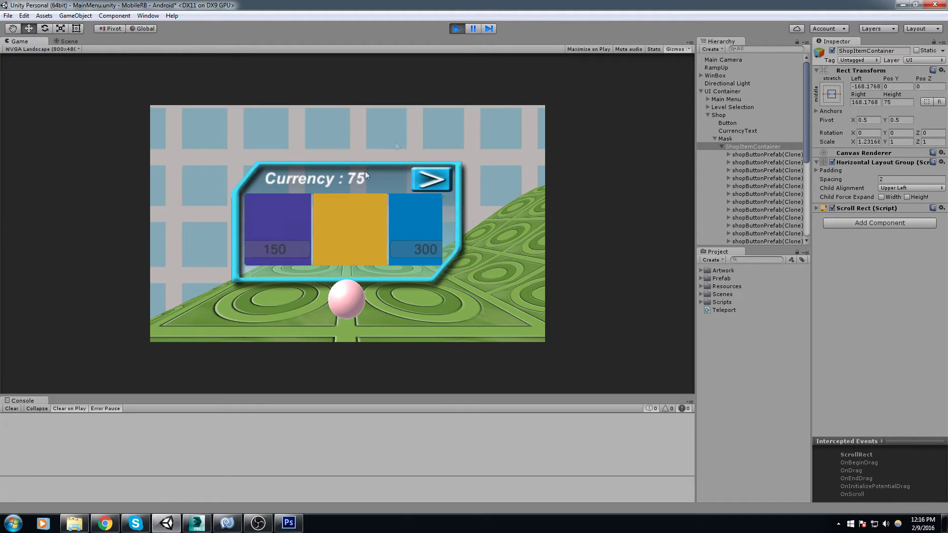
click(882, 179)
text(5)
click(458, 29)
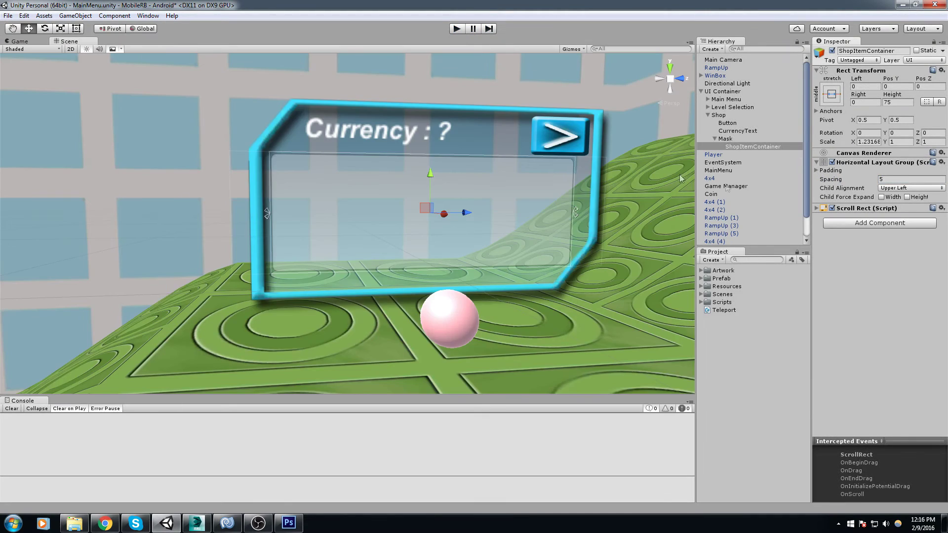
scroll(508, 168, up, 3)
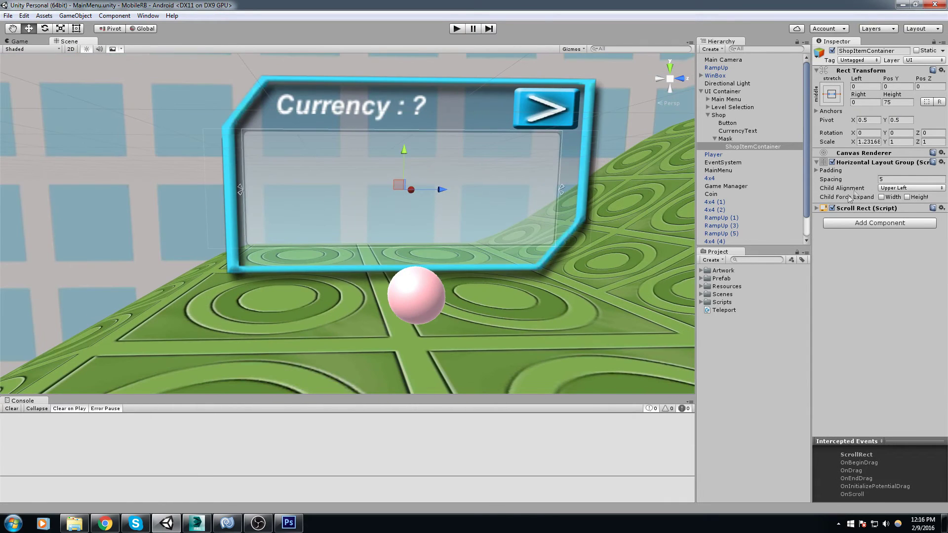
click(867, 162)
right_drag(548, 161, 537, 163)
middle_drag(568, 228, 519, 244)
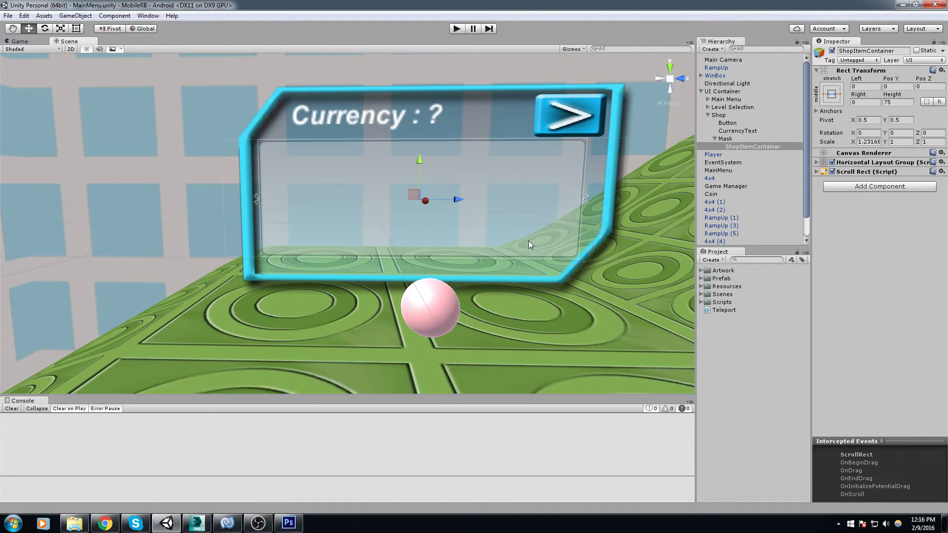
middle_drag(654, 211, 640, 212)
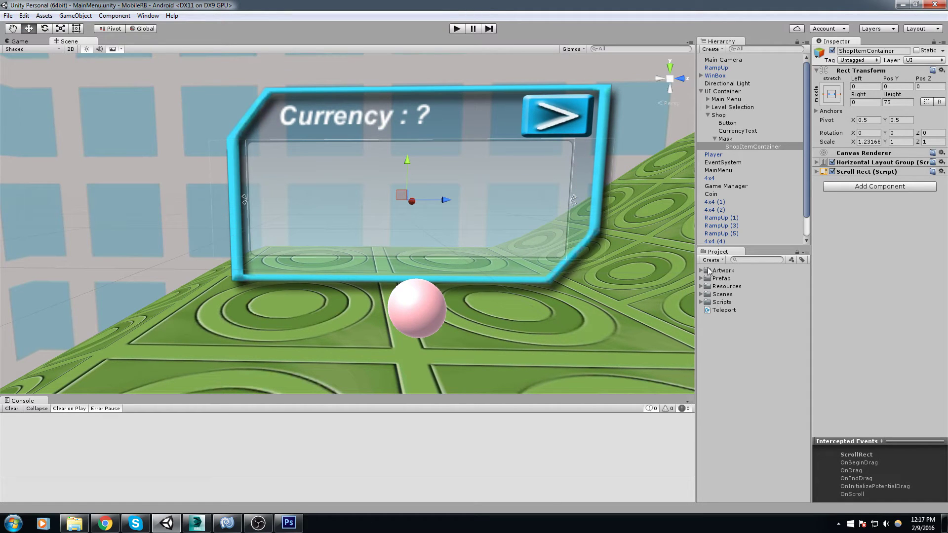
click(701, 271)
click(701, 271)
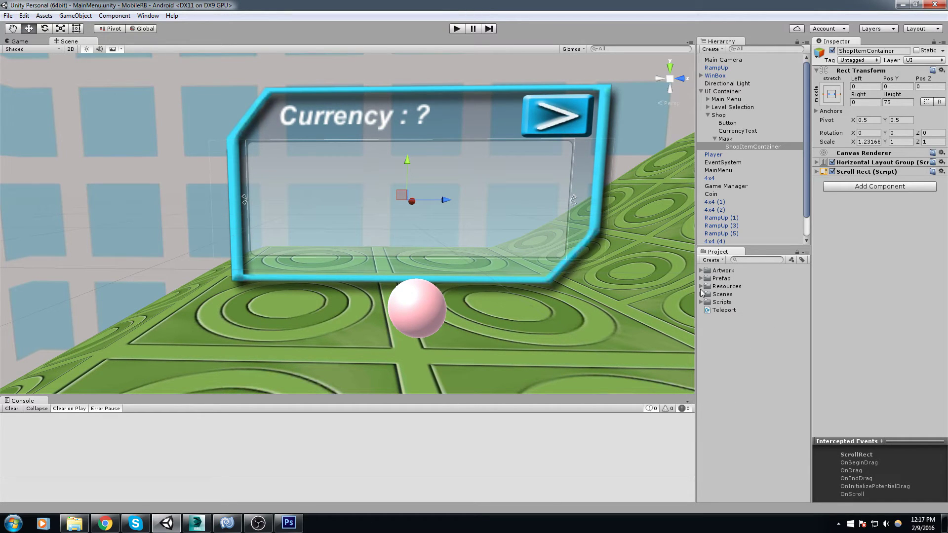
Set the Layout Element's Min Width and Min Height to 70 on the shopButtonPrefab in the Prefab folder
click(701, 279)
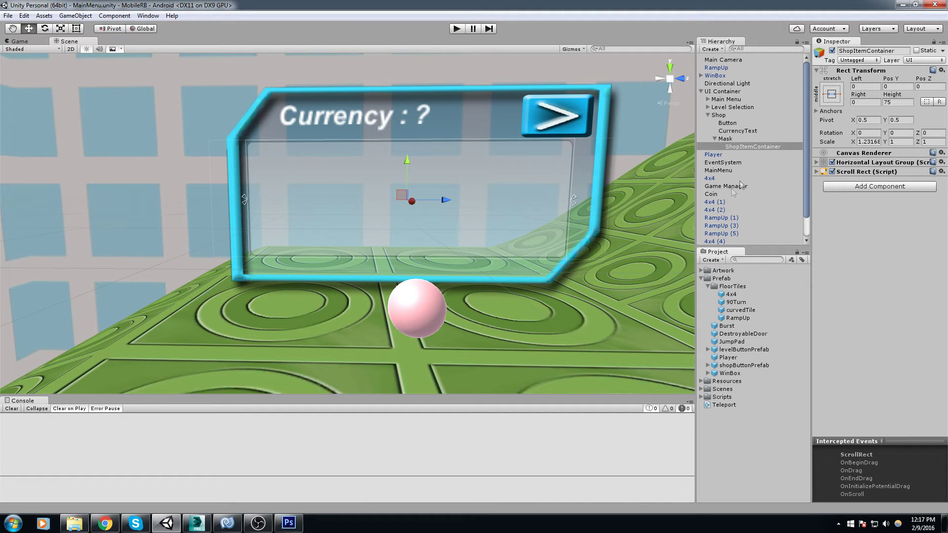
click(744, 366)
scroll(475, 229, up, 3)
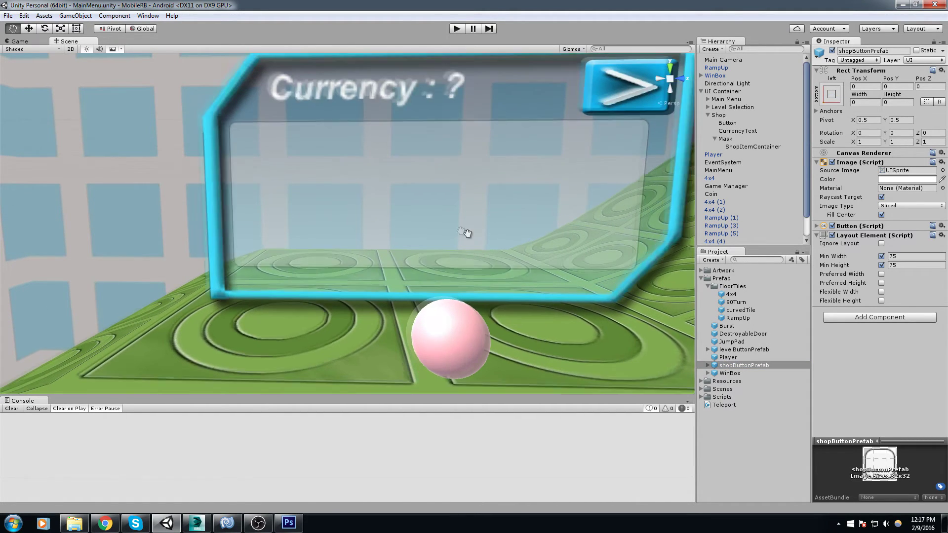
click(905, 256)
key(Tab)
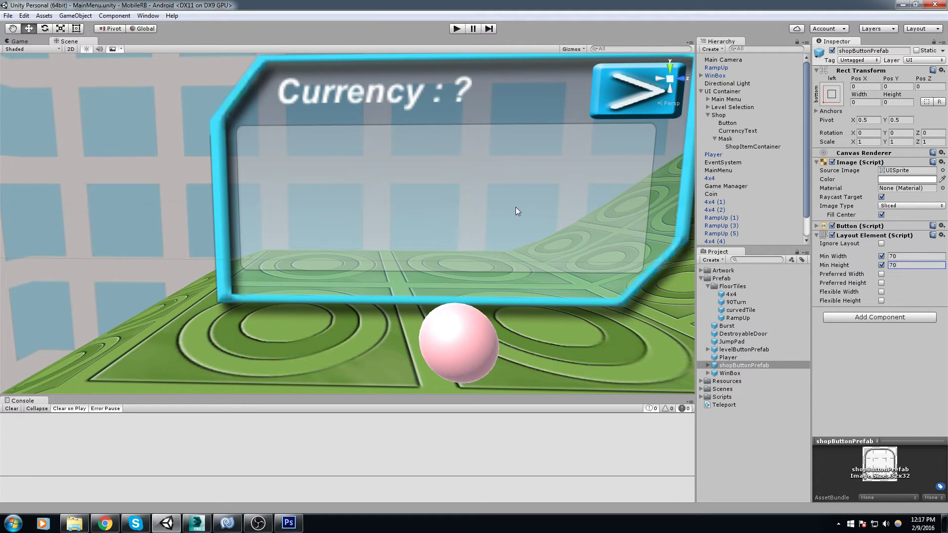
Run the game, open the shop, scroll the resized item buttons inside the mask, and stop the game
click(457, 29)
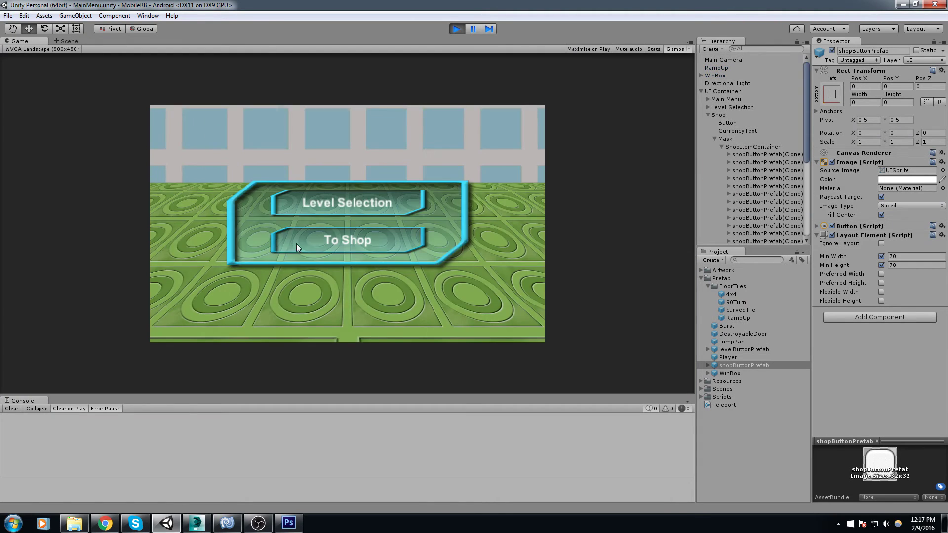
click(296, 243)
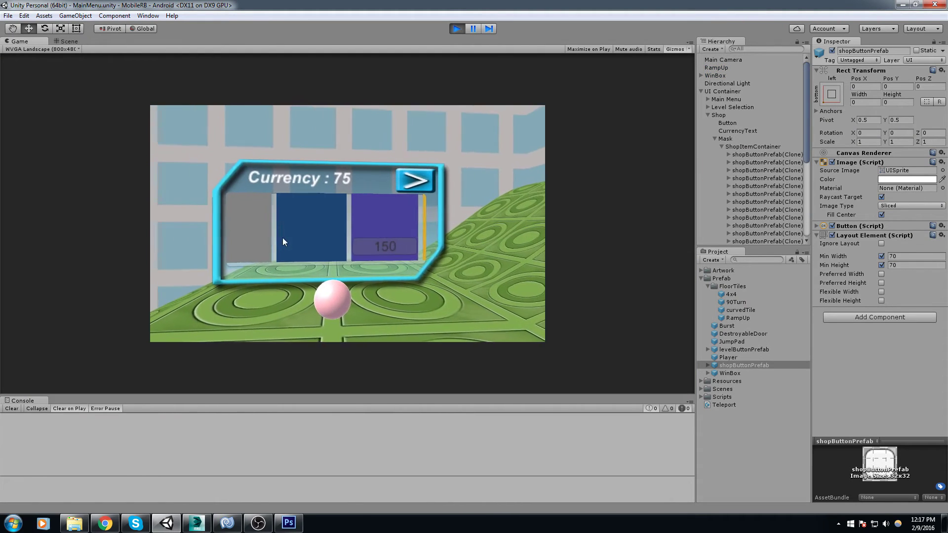
drag(331, 234, 241, 220)
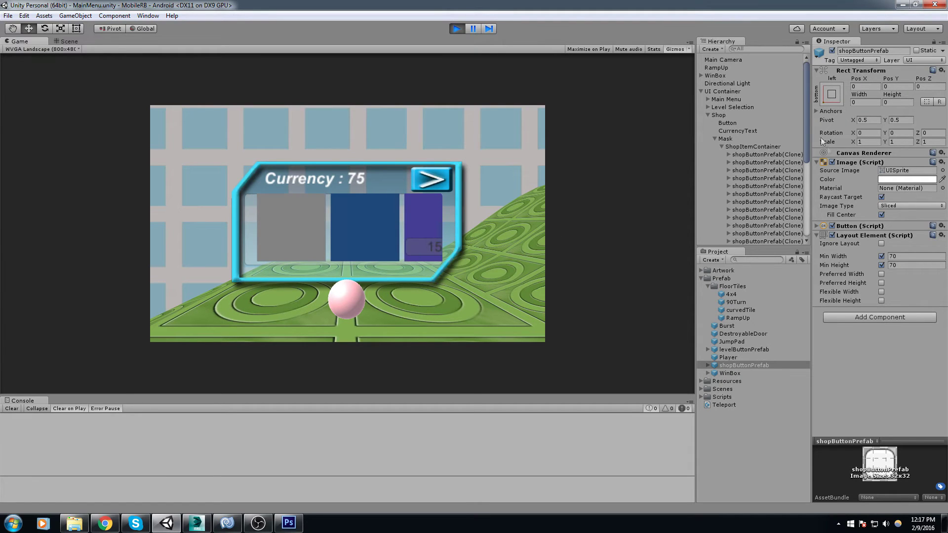
click(463, 26)
Set the ShopItemContainer's Pos Y to -2.5
click(752, 147)
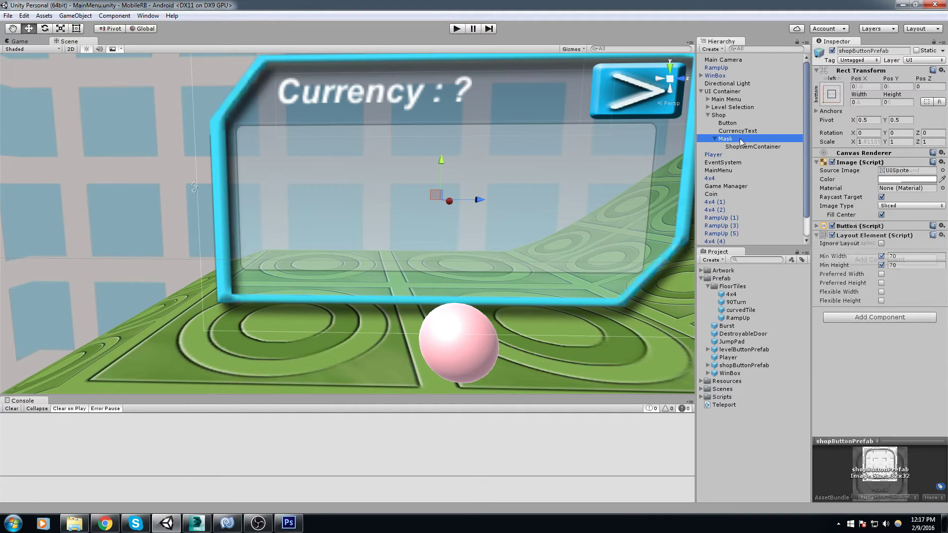
click(896, 87)
text(5)
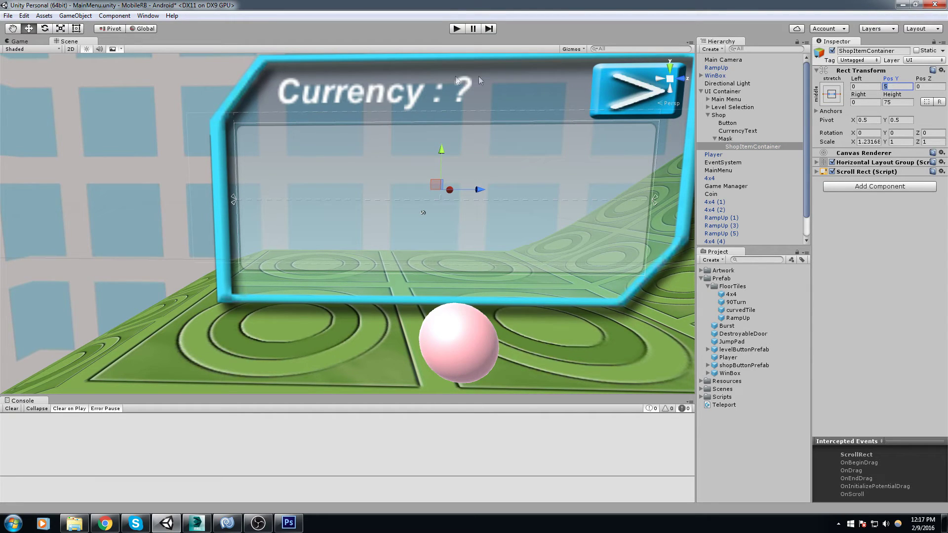
key(BackSpace)
text(-2.5)
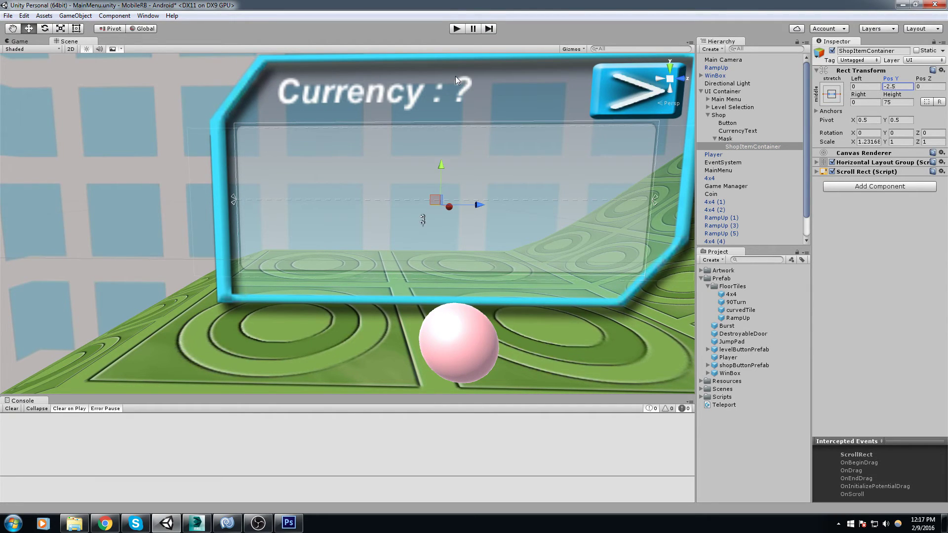
Run the game, open the shop, and examine the vertical placement of the items in the Scene view
click(457, 28)
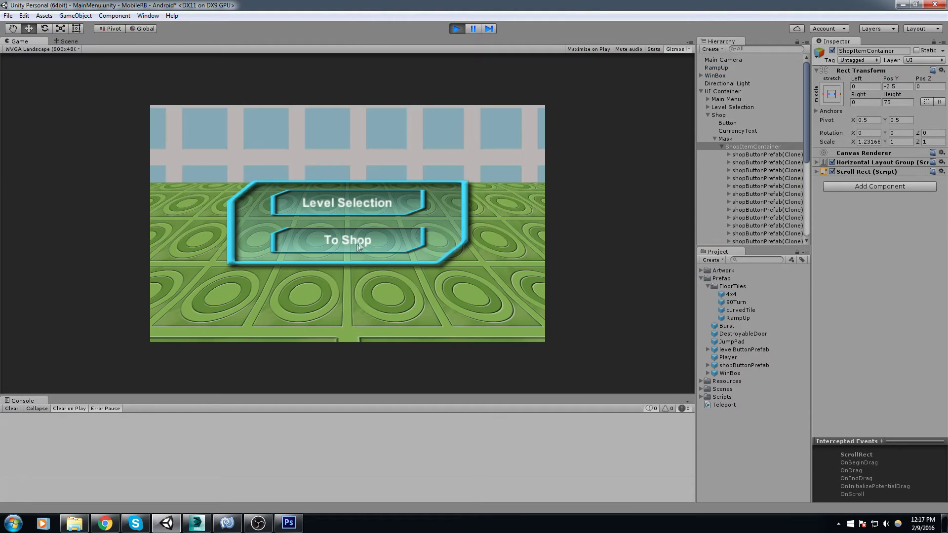
click(359, 245)
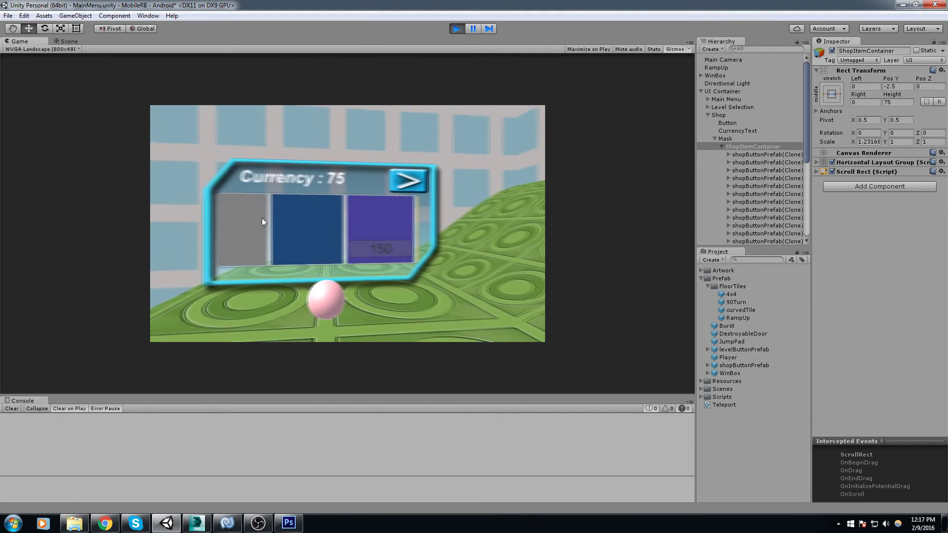
click(68, 41)
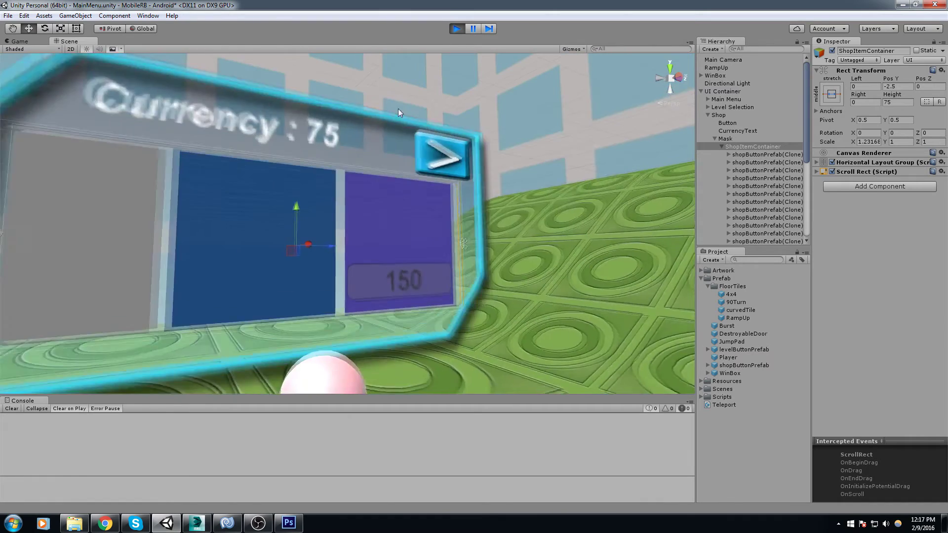
scroll(397, 109, down, 4)
Scroll the shop strip both ways in the Game view, choose the grey item for the ball, and return to the main menu
click(31, 44)
drag(404, 234, 292, 230)
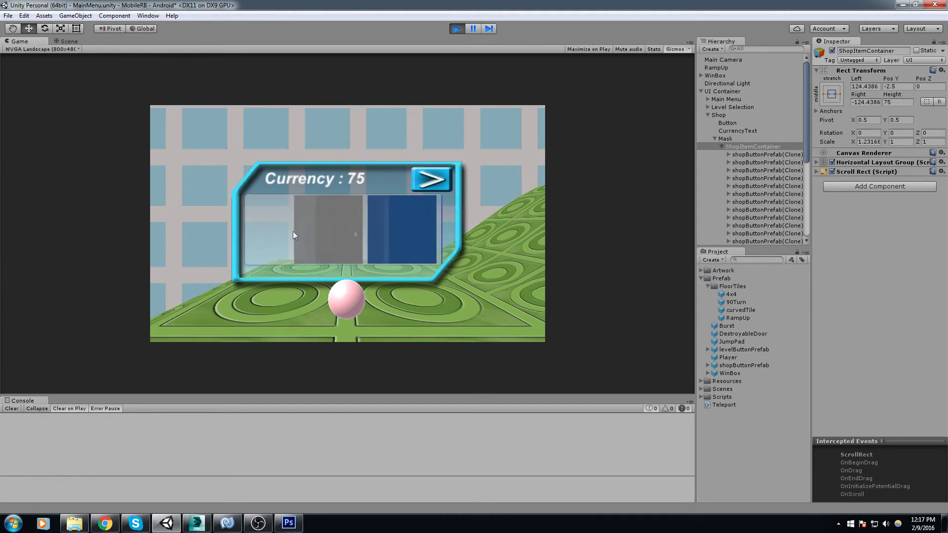
drag(359, 236, 435, 228)
drag(306, 228, 400, 232)
click(361, 235)
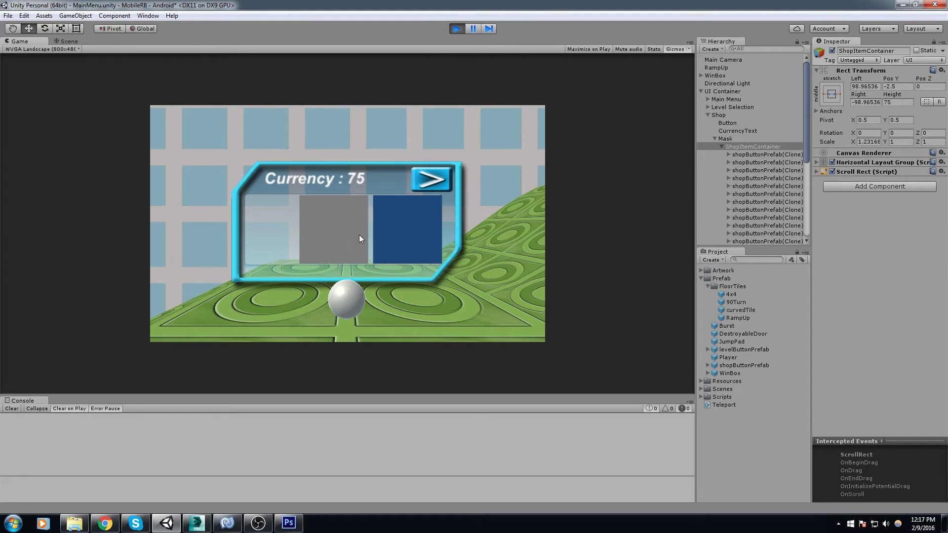
drag(420, 228, 374, 225)
drag(444, 222, 369, 242)
click(428, 176)
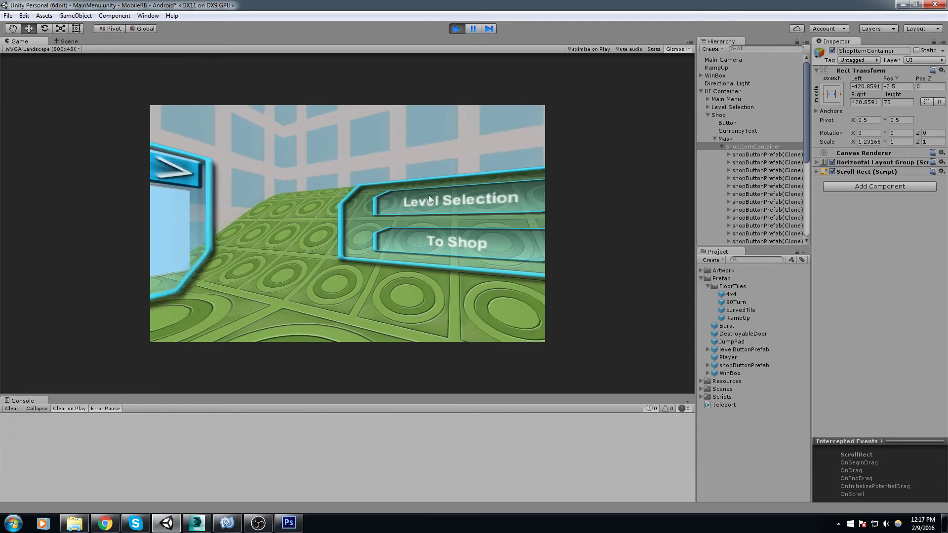
drag(353, 230, 325, 232)
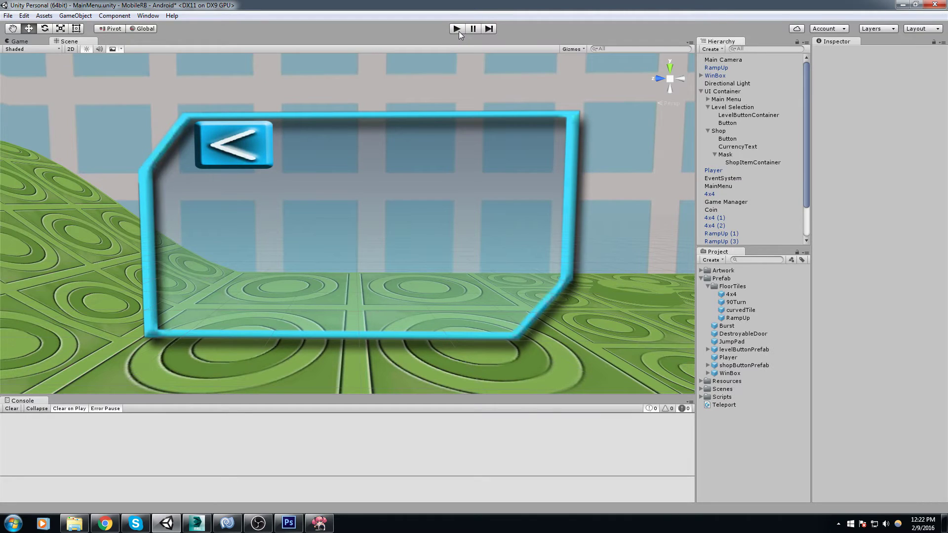
Run the game, open Level Selection, scroll the level buttons both ways, and stop the game
click(458, 31)
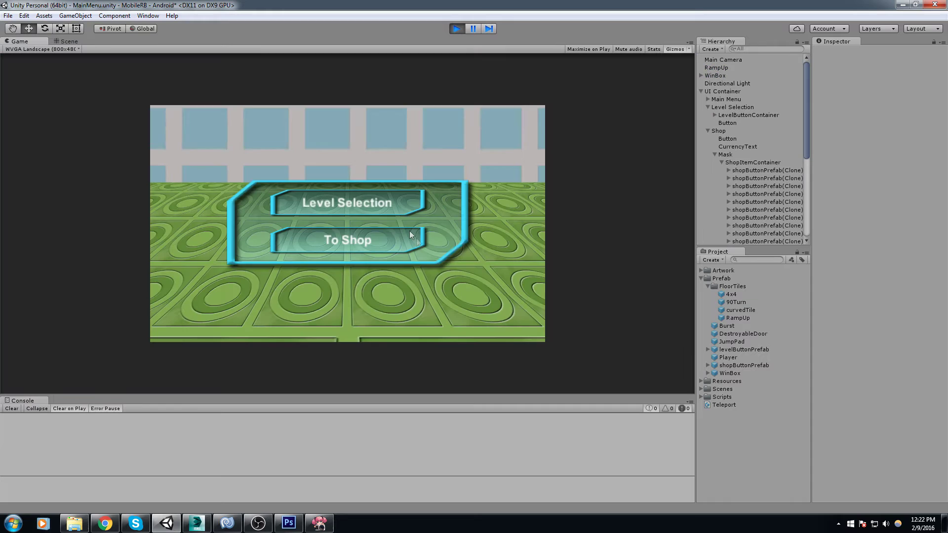
click(409, 209)
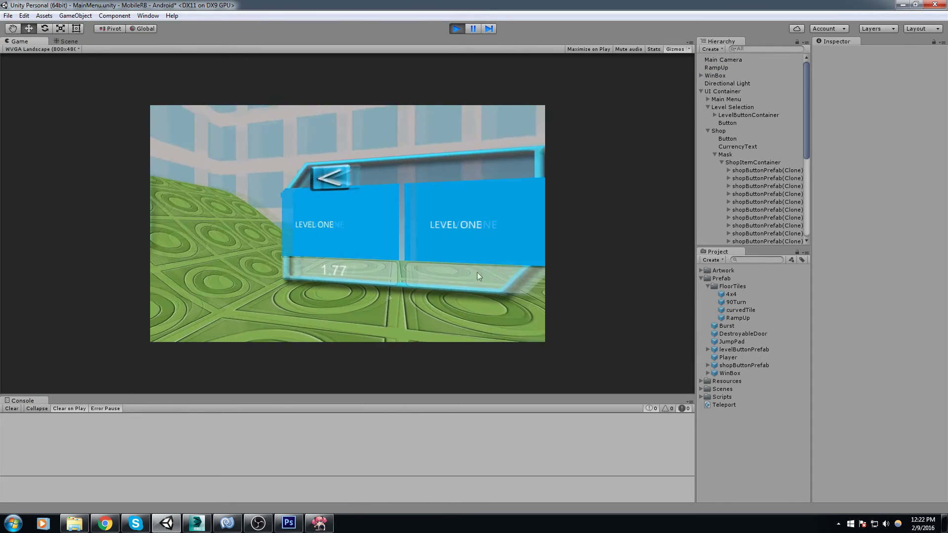
drag(452, 239, 427, 244)
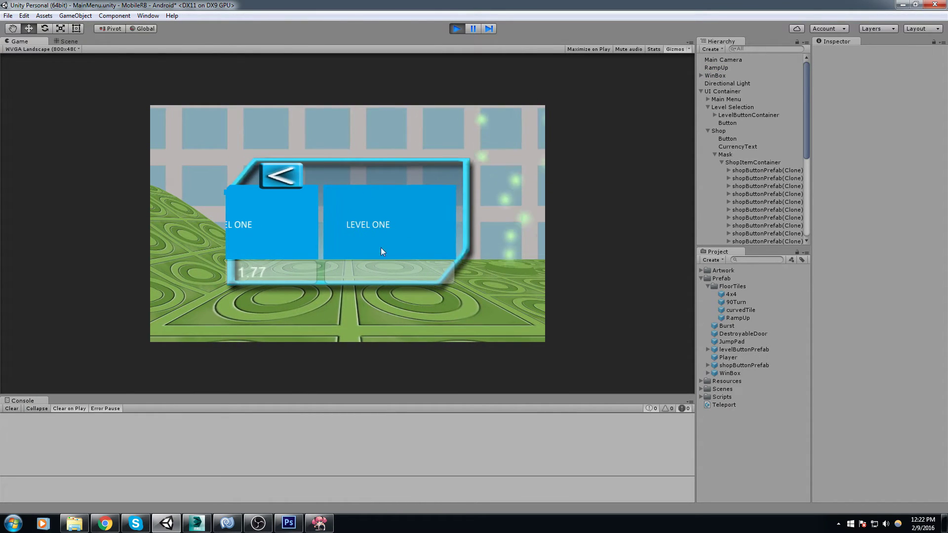
drag(285, 239, 395, 247)
drag(257, 284, 209, 220)
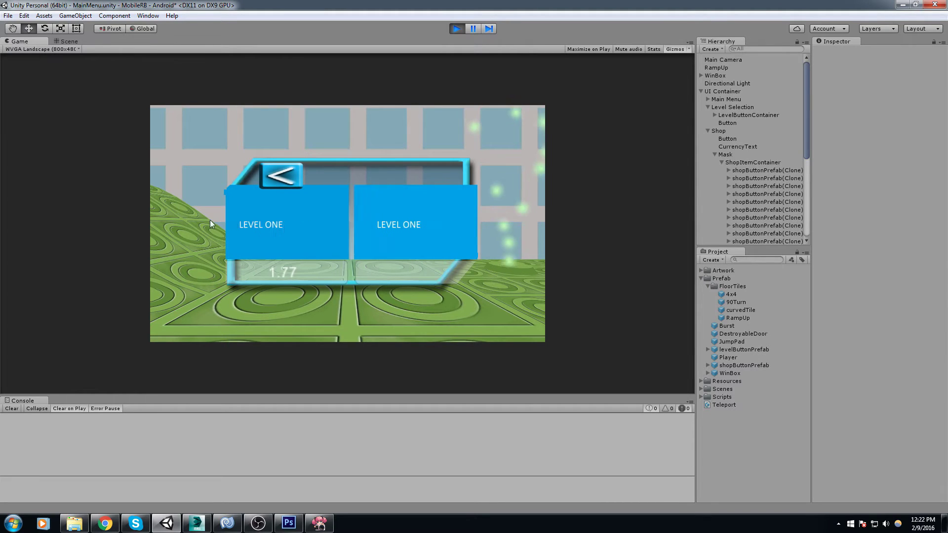
click(457, 28)
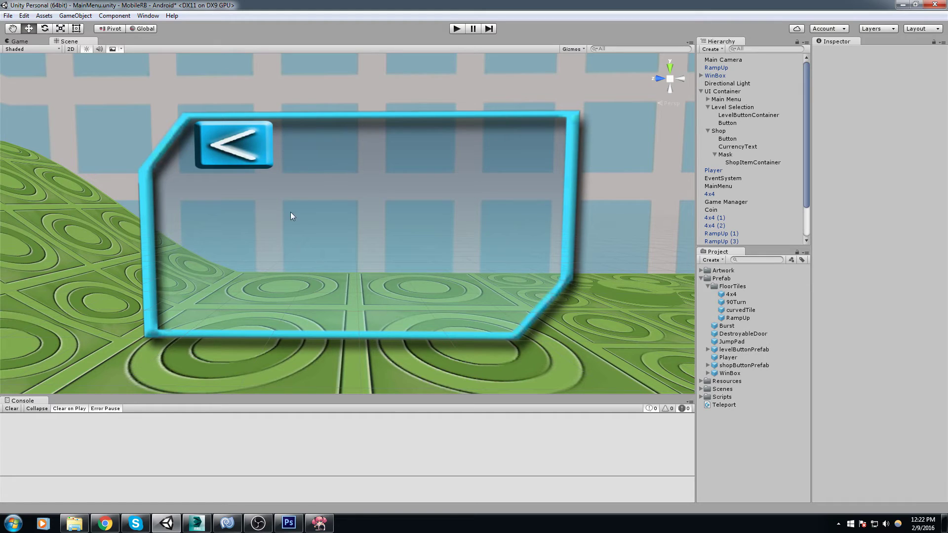
Add a UI Image as a child of the Level Selection panel and assign it the UI_Atlas_0 sprite
click(379, 207)
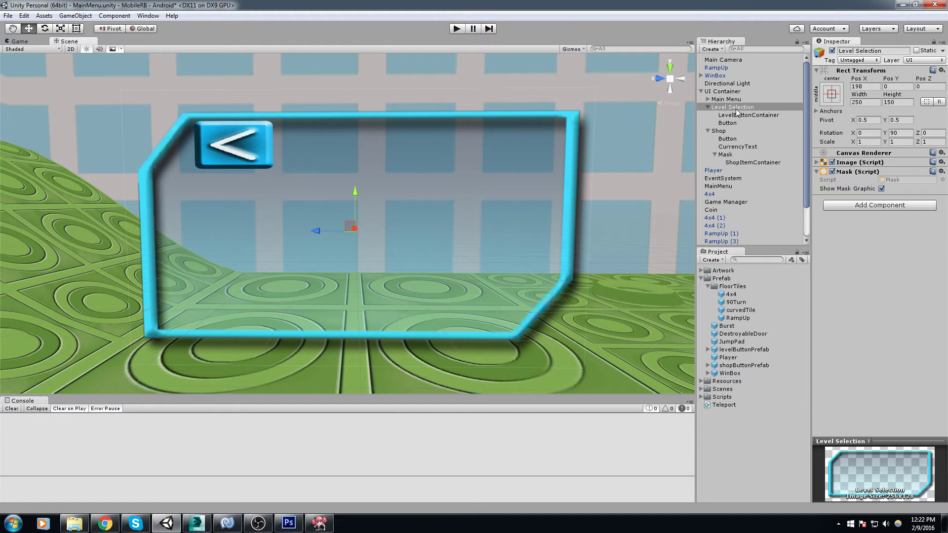
click(745, 108)
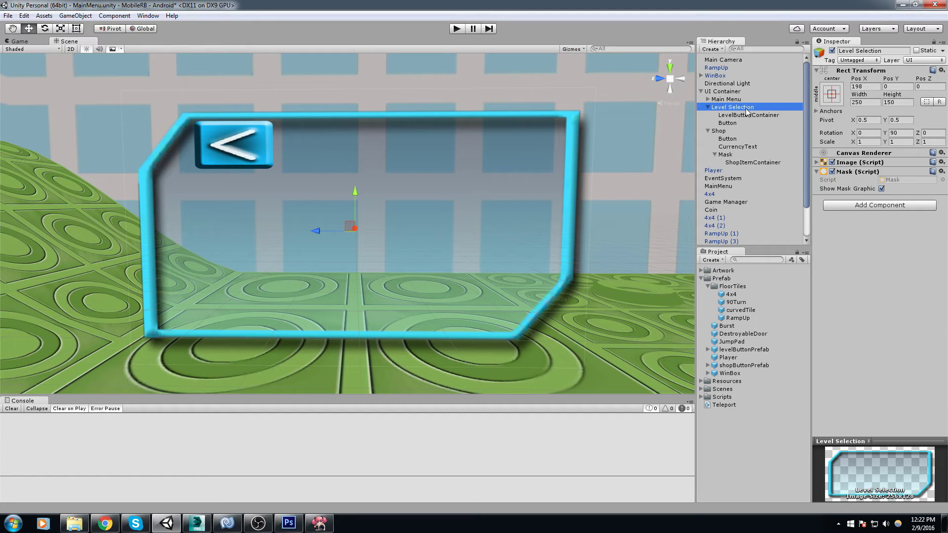
right_click(744, 108)
mouse_move(785, 244)
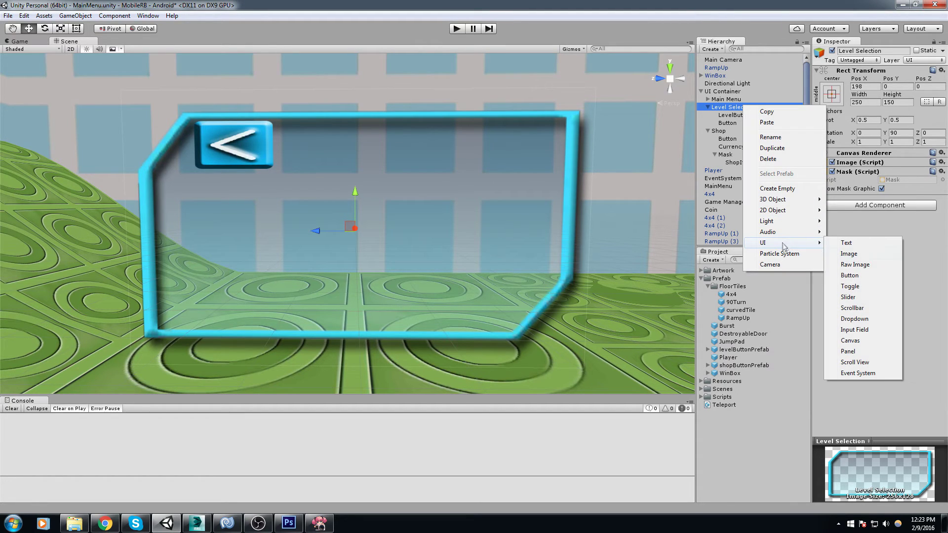
click(865, 253)
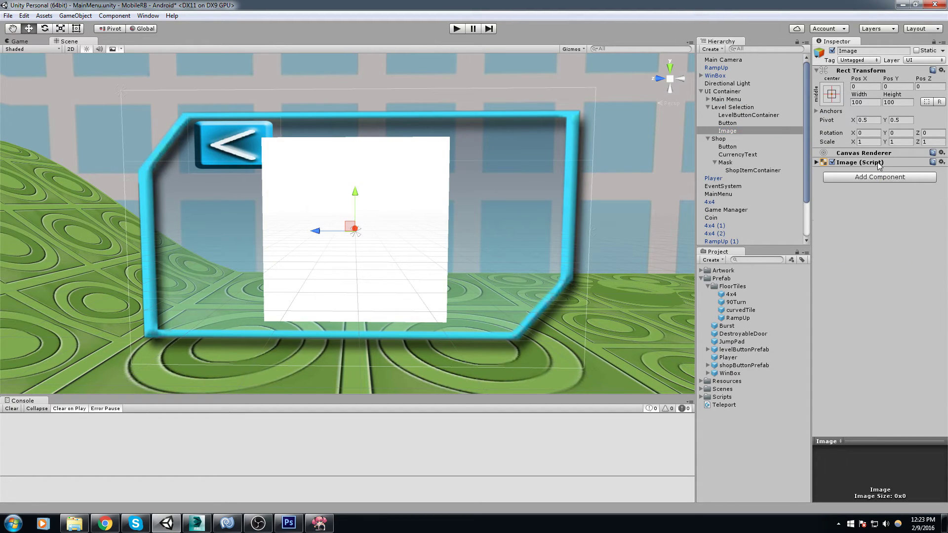
click(942, 170)
scroll(713, 294, down, 1)
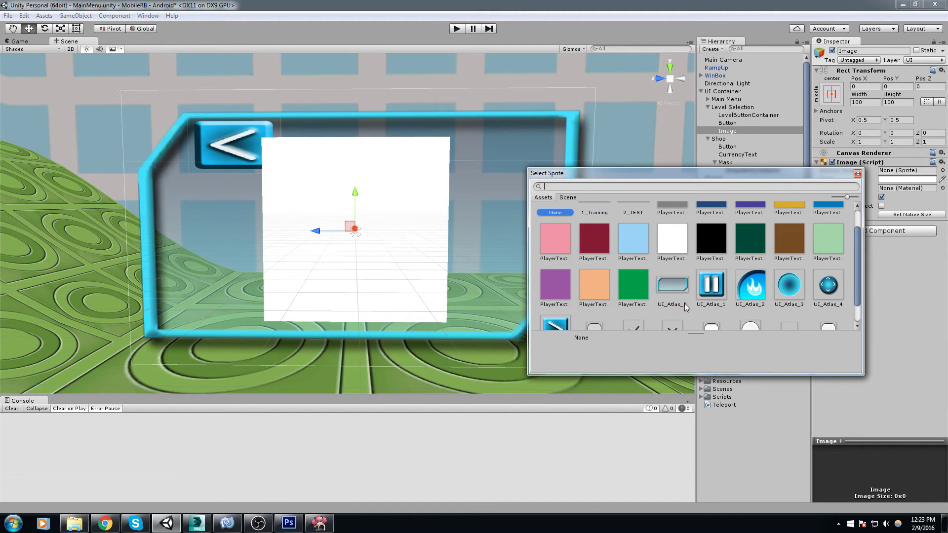
click(671, 285)
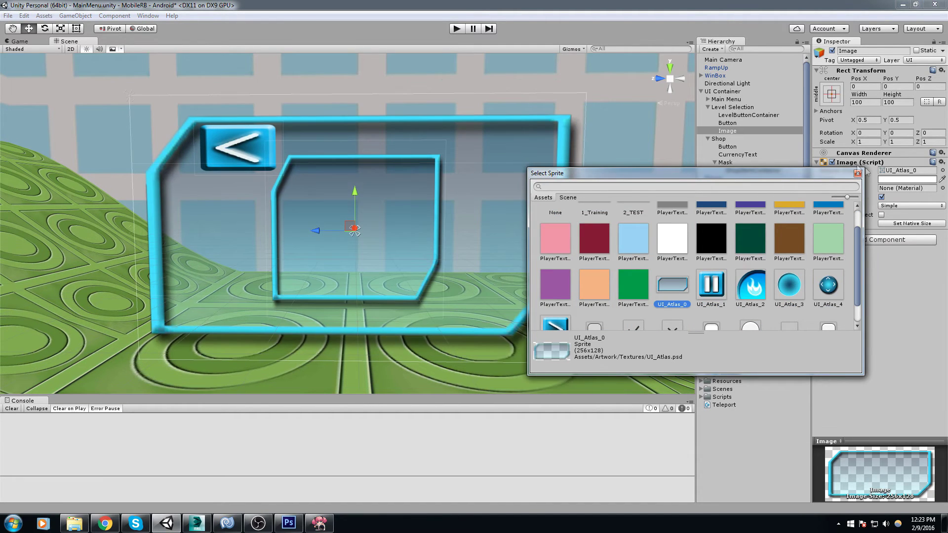
click(857, 173)
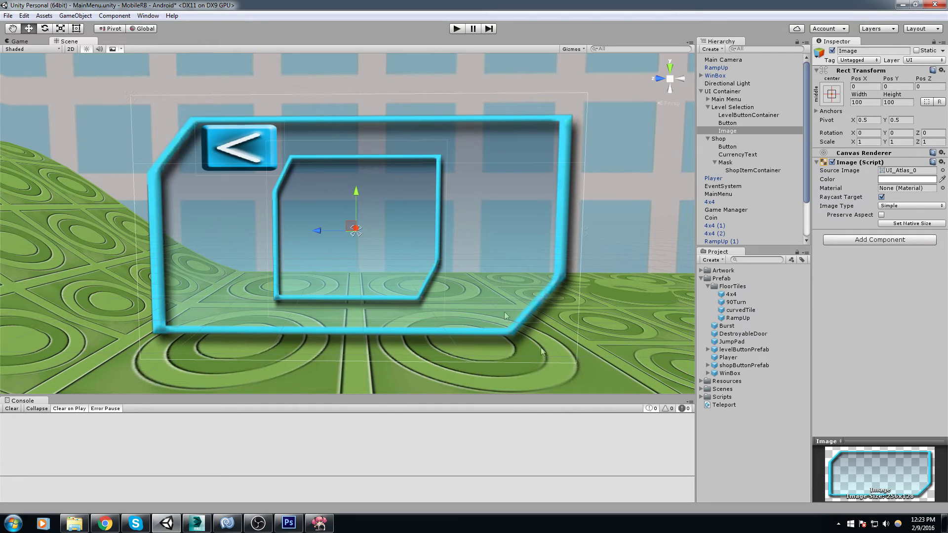
Scale the image's width to about 2.24 and add a Mask component with its graphic shown
key(r)
drag(394, 231, 442, 217)
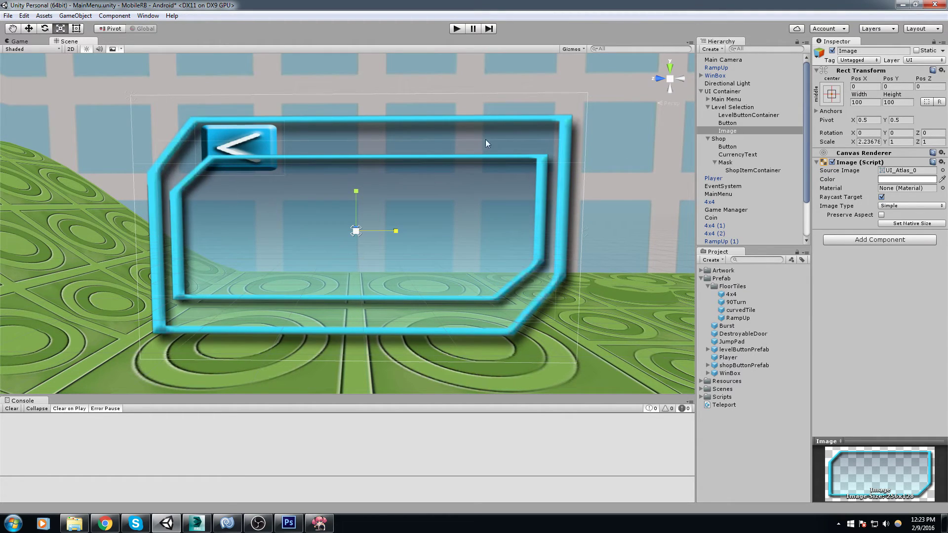
click(903, 240)
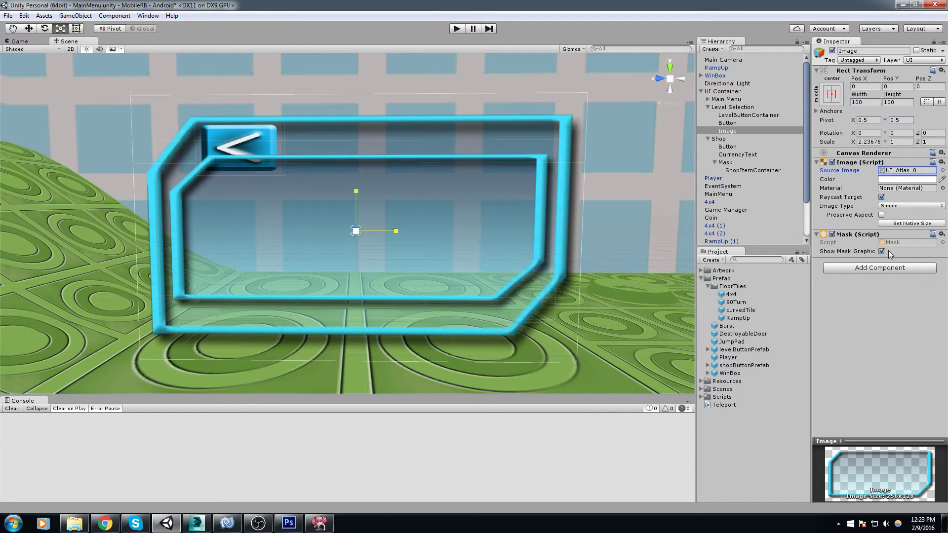
click(881, 253)
click(881, 253)
click(881, 252)
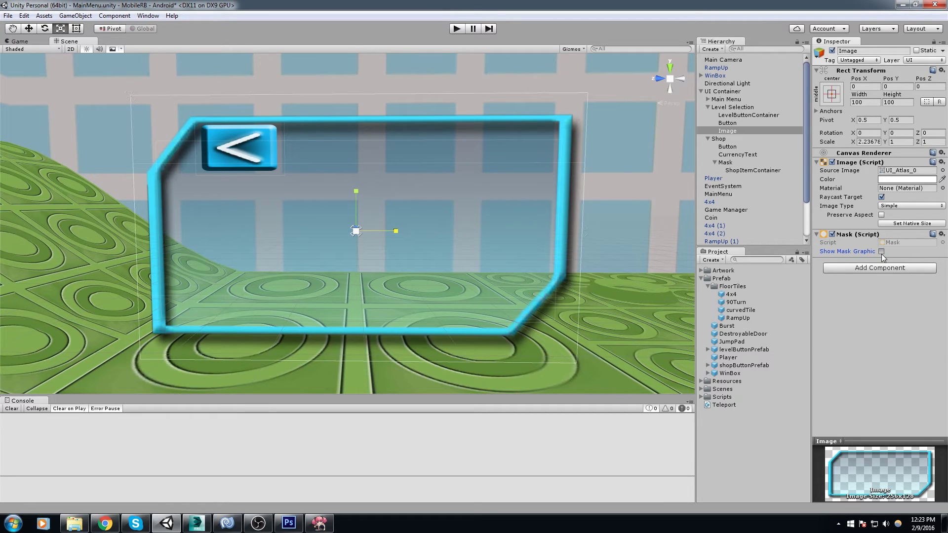
click(881, 252)
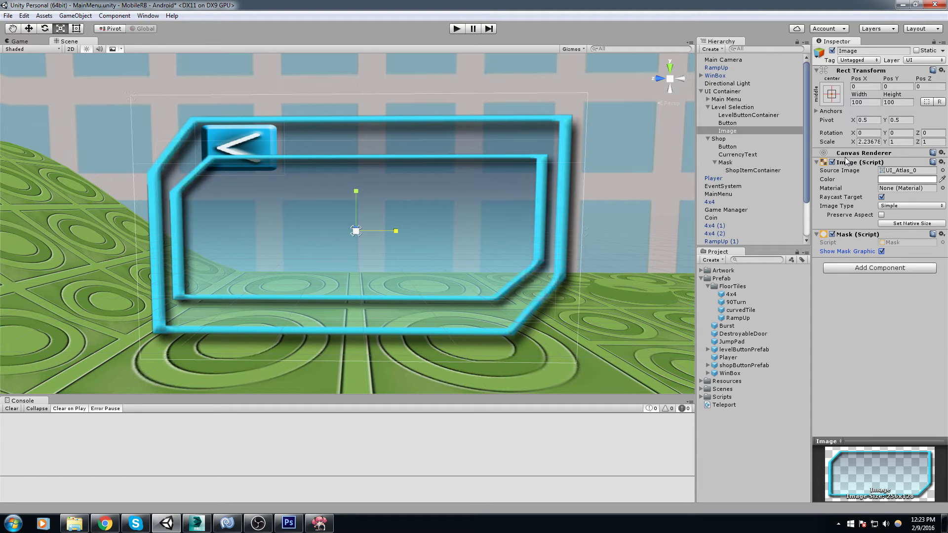
Scale the masked image's height to about 1.36 and move it to about Pos X -4.1, Pos Y 2.8
scroll(209, 142, up, 2)
middle_drag(200, 266, 256, 278)
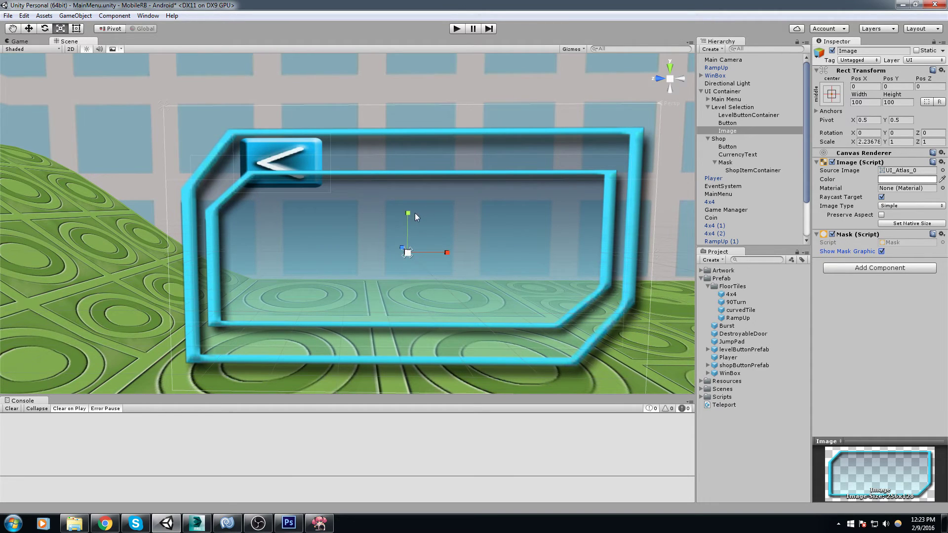
mouse_move(409, 213)
mouse_down()
mouse_move(409, 187)
mouse_move(409, 215)
mouse_up()
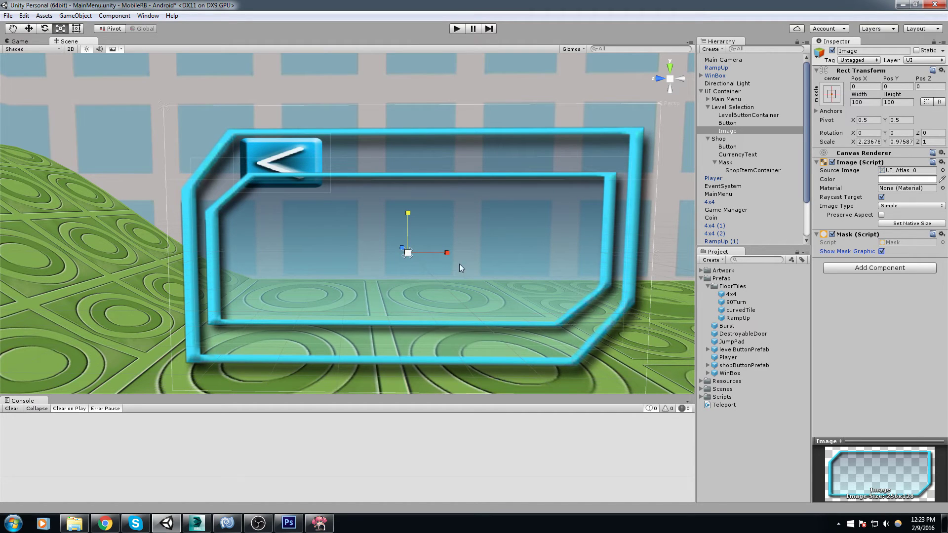
drag(408, 215, 404, 207)
key(w)
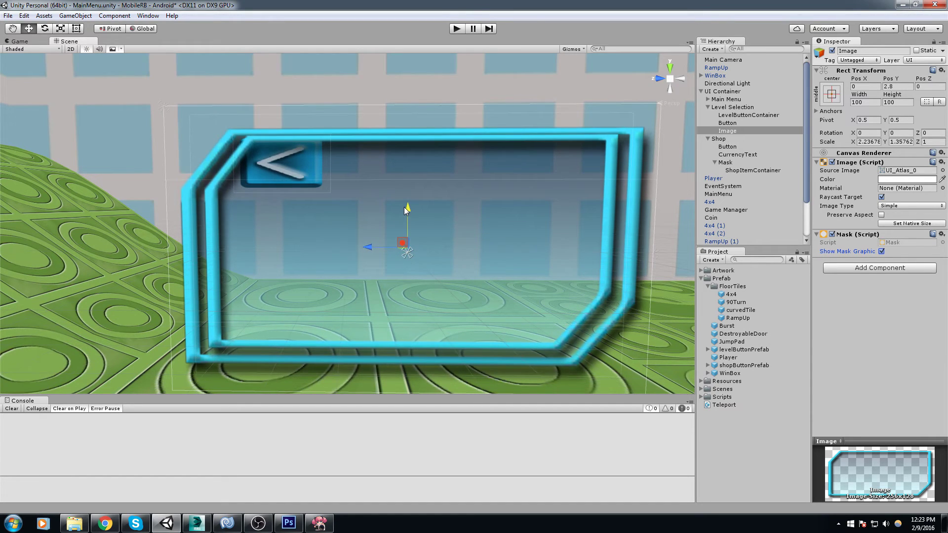
drag(379, 246, 358, 254)
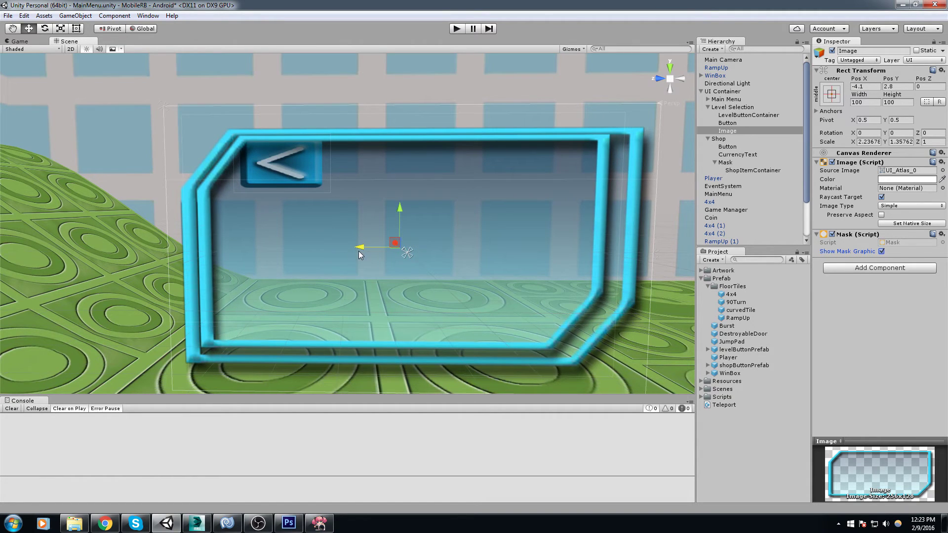
Refine the masked image to a scale of about 2.26 by 1.34 and a Pos X of -0.5
key(r)
drag(433, 250, 433, 248)
key(w)
drag(372, 247, 364, 250)
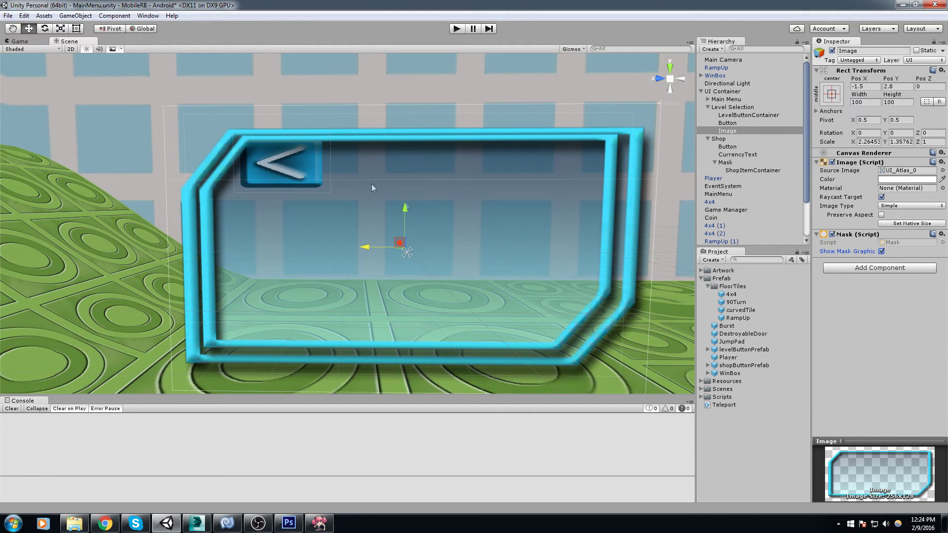
key(r)
drag(406, 209, 407, 209)
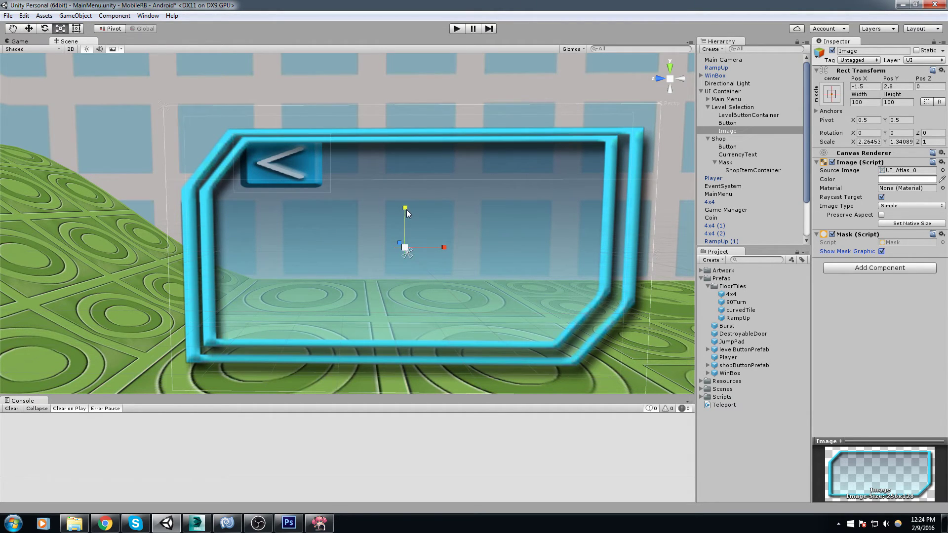
key(w)
drag(371, 247, 387, 247)
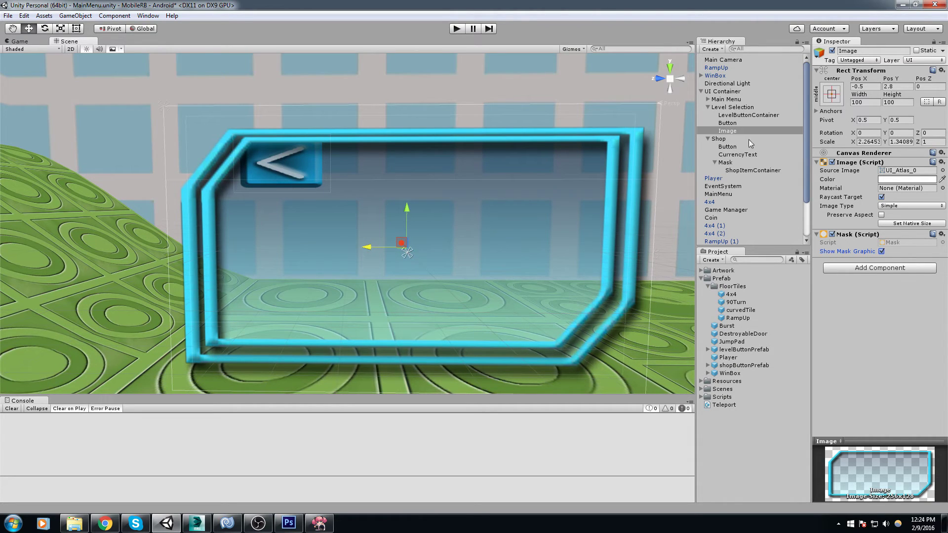
Rename the Level Selection panel's Image object to Mask and save the scene
click(732, 132)
key(F2)
text(Mask)
key(Return)
key(ctrl+s)
Parent LevelButtonContainer and Button under the Level Selection Mask, and hide the mask's graphic
click(749, 116)
shift+click(737, 123)
drag(736, 123, 730, 132)
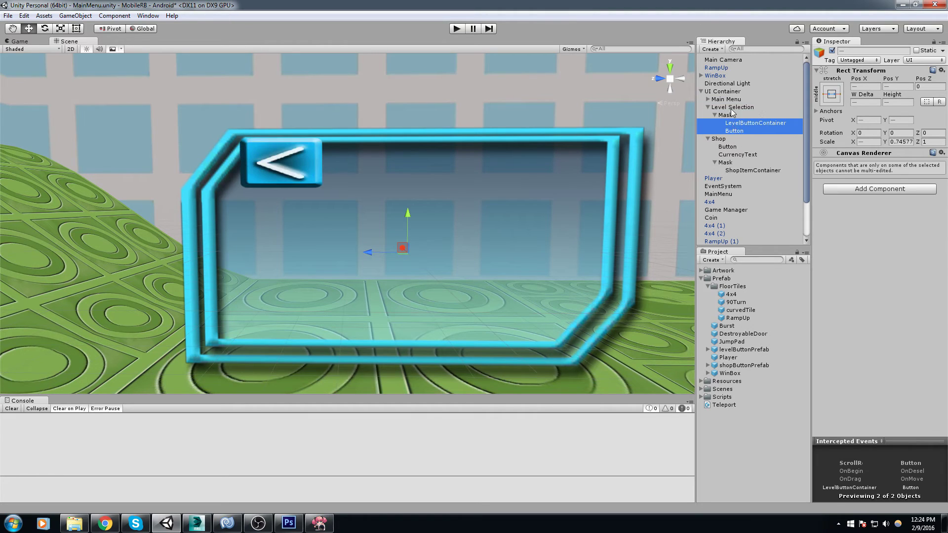
click(729, 115)
click(881, 252)
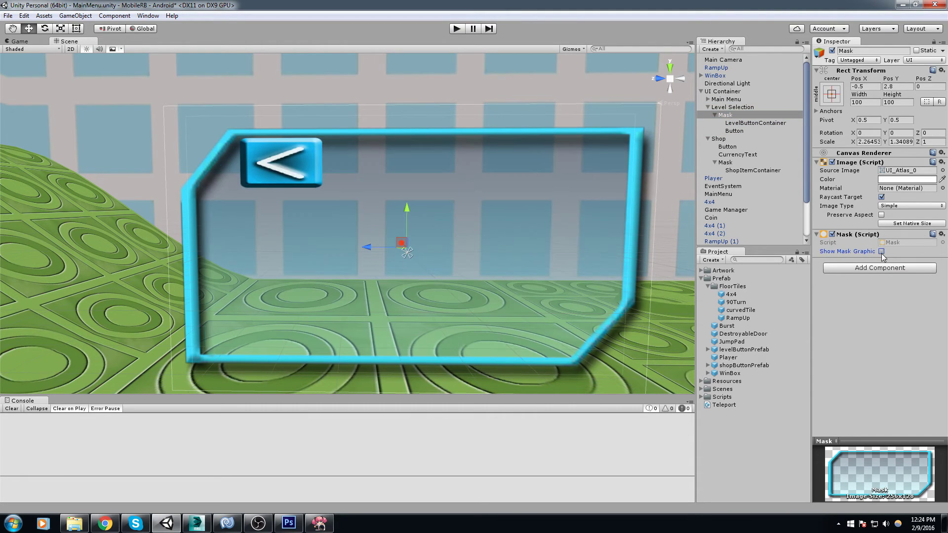
Run the game, open Level Selection, and scroll the masked level buttons
click(457, 29)
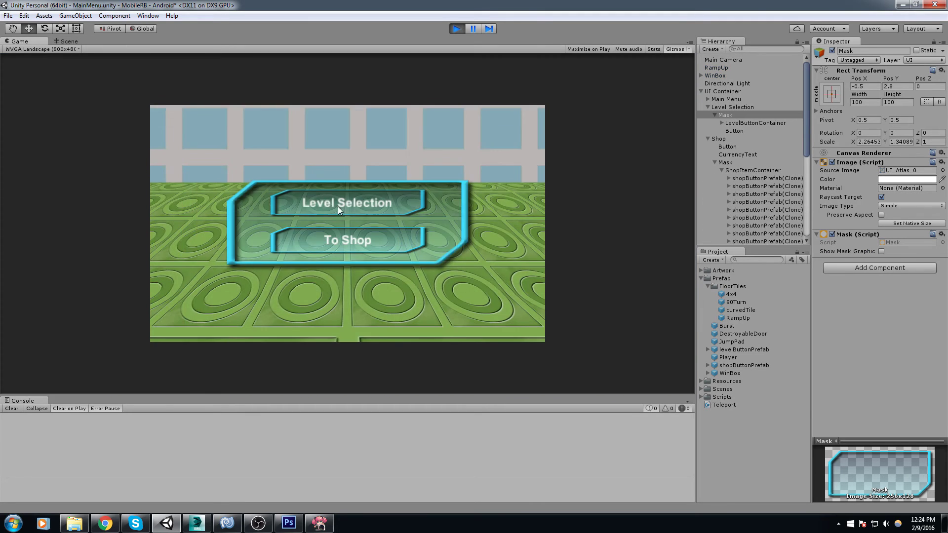
click(338, 206)
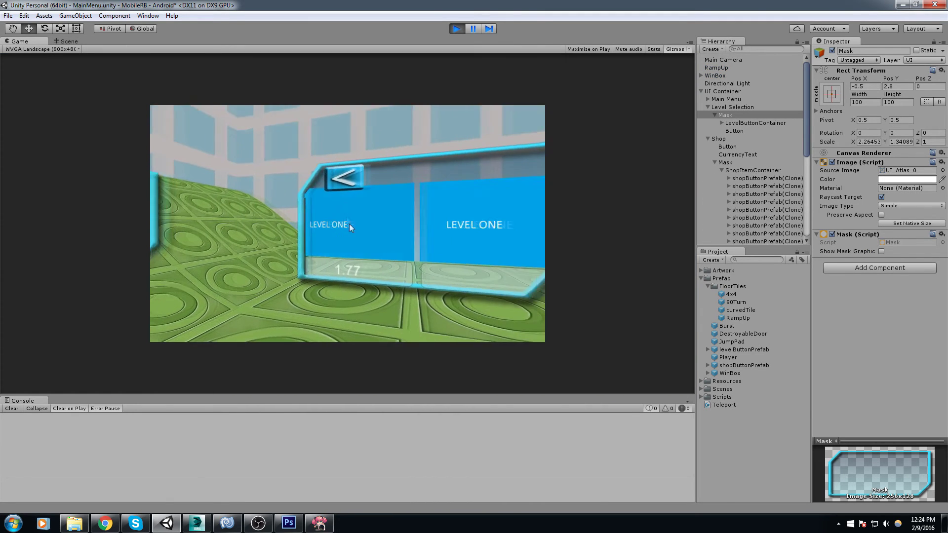
drag(413, 229, 367, 229)
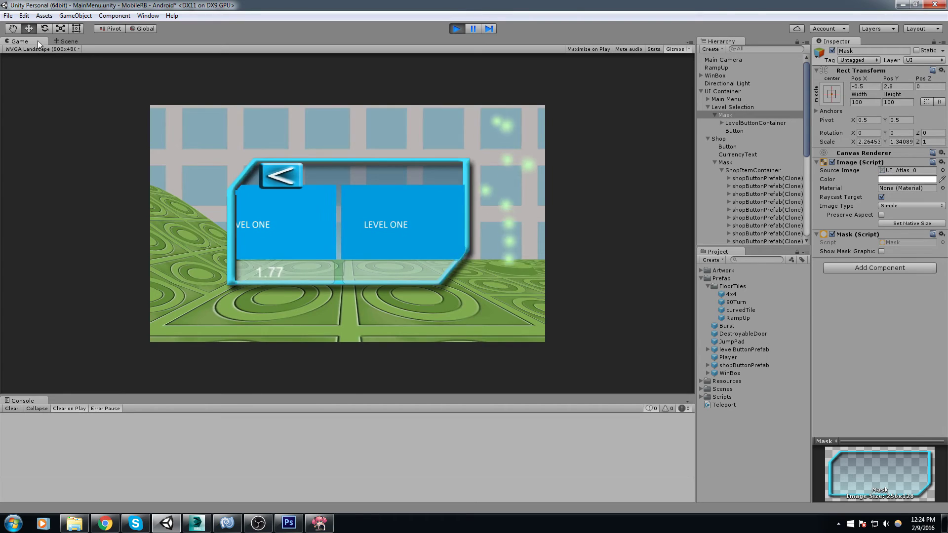
Examine how the mask clips the level buttons at both panel edges in the Scene view, and stop the game
click(67, 41)
middle_drag(313, 202, 253, 190)
scroll(253, 190, up, 2)
scroll(553, 272, up, 3)
middle_drag(557, 274, 377, 215)
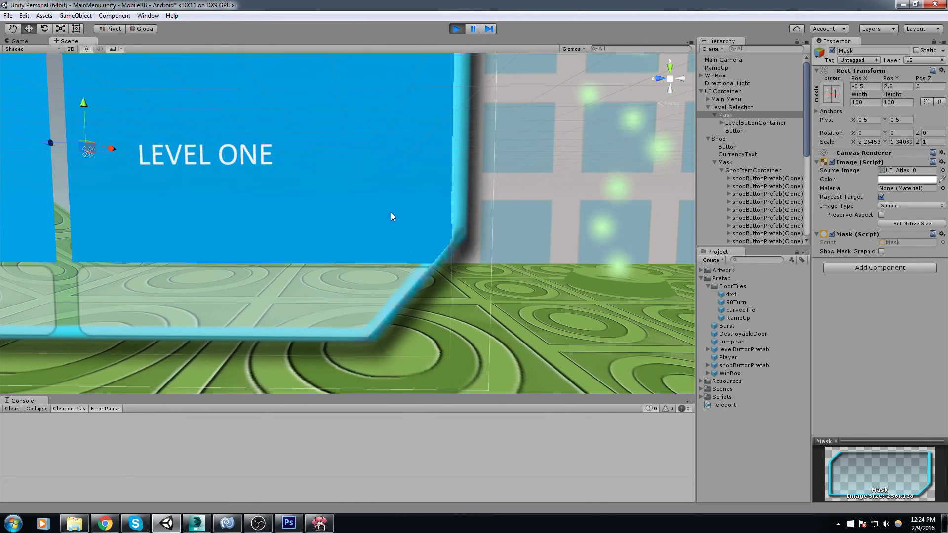
scroll(389, 257, up, 1)
middle_drag(390, 280, 467, 283)
scroll(558, 271, up, 2)
middle_drag(558, 271, 503, 219)
scroll(503, 218, down, 8)
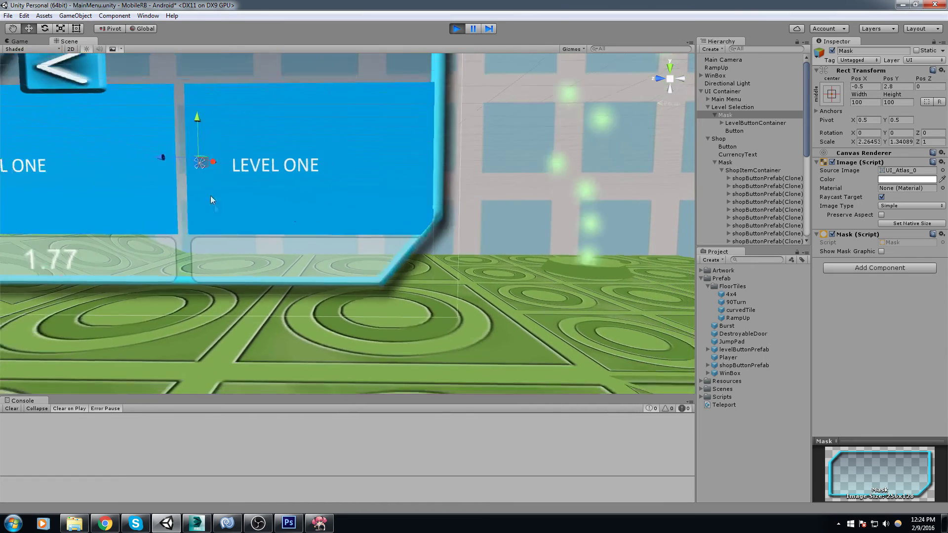
middle_drag(212, 177, 360, 212)
middle_drag(354, 174, 481, 188)
drag(469, 211, 432, 208)
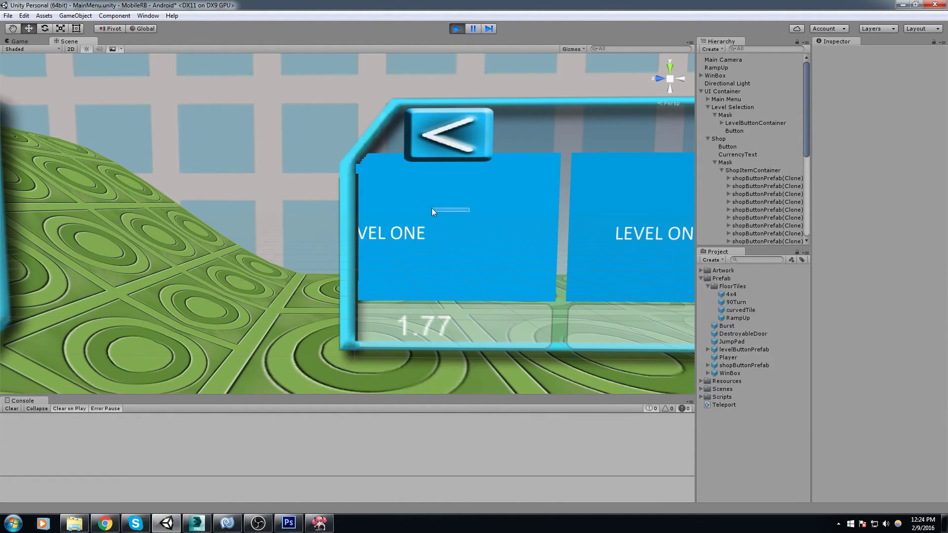
click(455, 28)
click(456, 28)
Check the menu in the Game view, return to the Scene view, and toggle Show Mask Graphic on the Shop panel's Mask
middle_drag(387, 140, 220, 134)
middle_drag(412, 180, 304, 165)
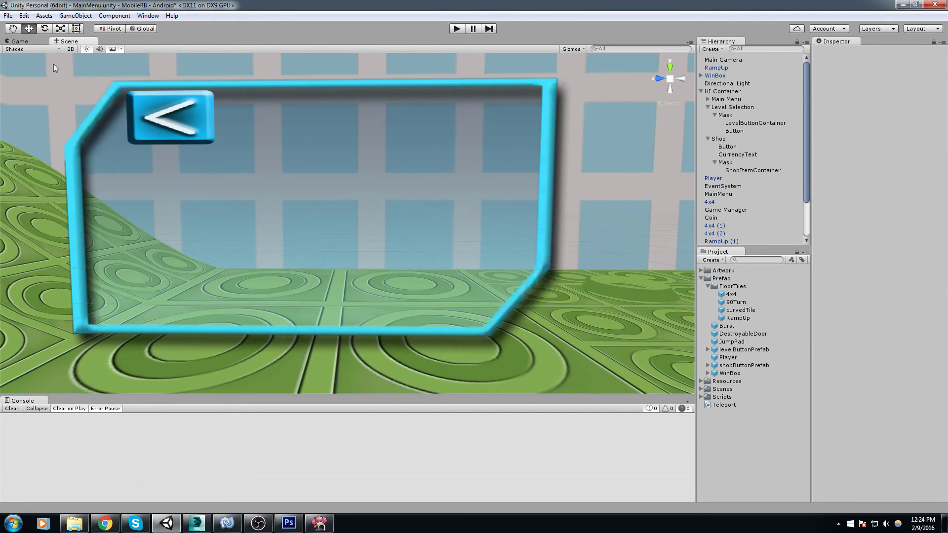
click(19, 41)
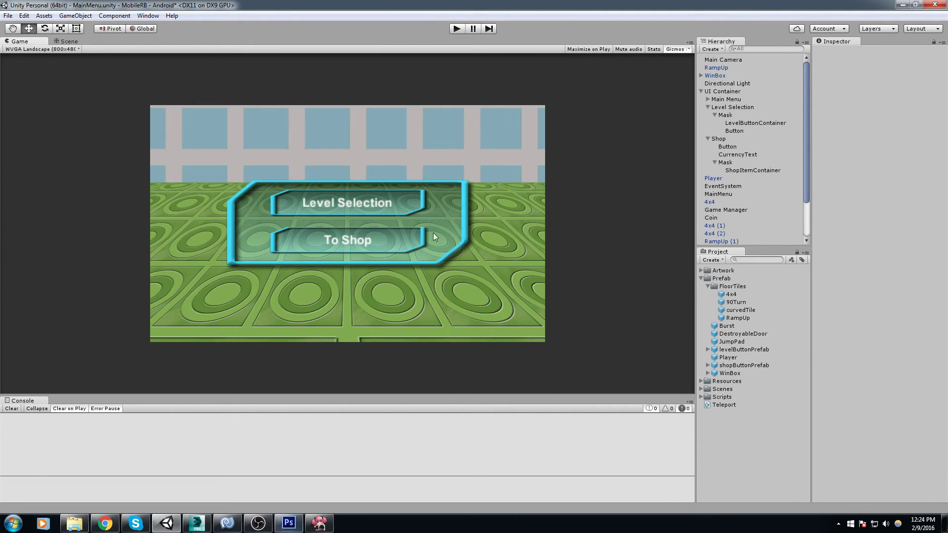
click(69, 42)
click(726, 163)
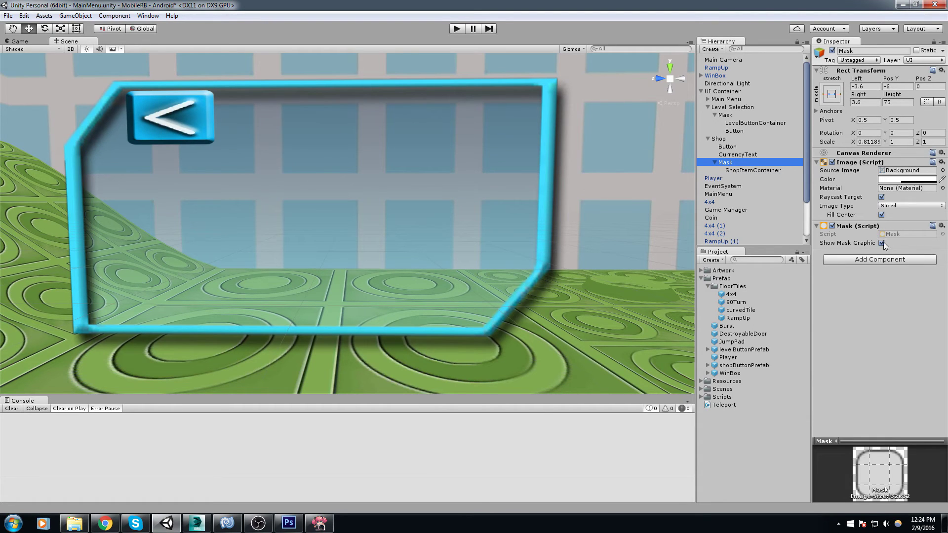
click(882, 243)
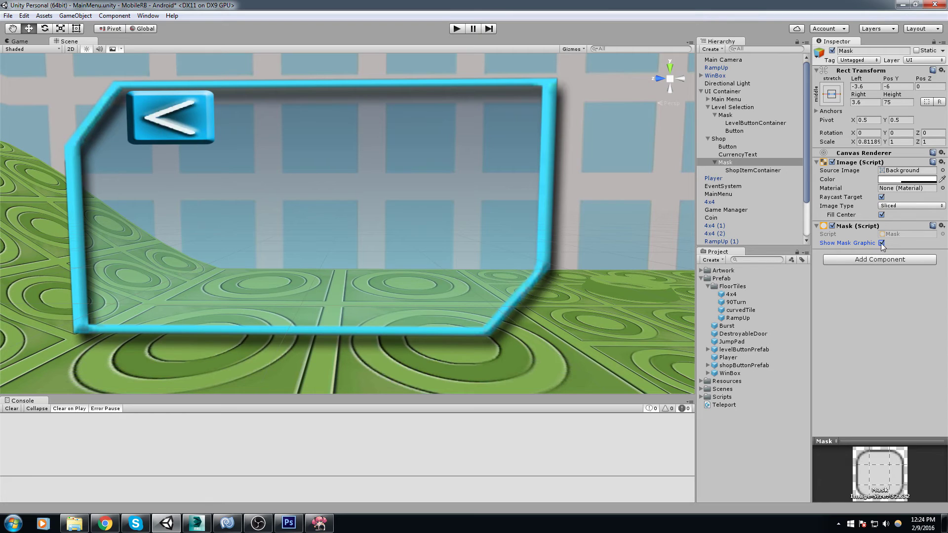
Move LevelButtonContainer and Button out of the Mask so they sit directly under Level Selection
click(707, 138)
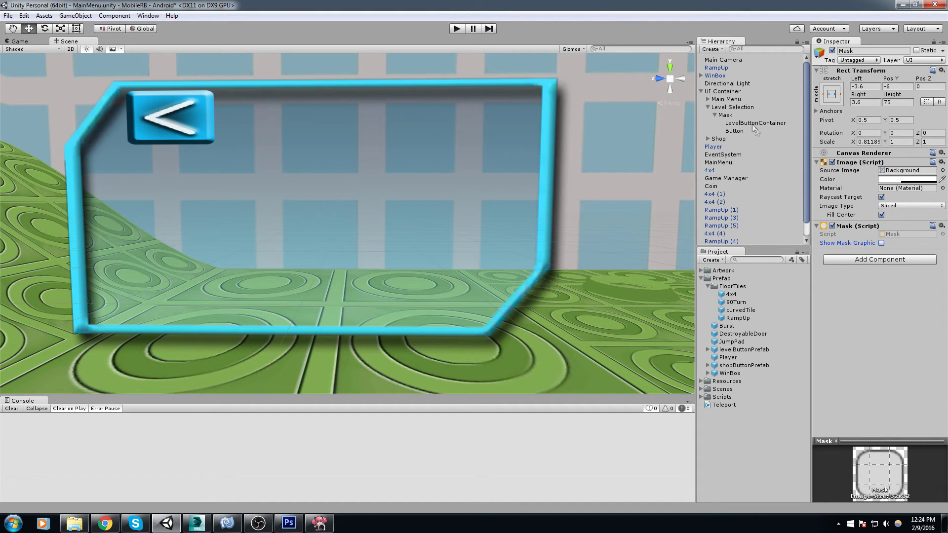
click(751, 123)
ctrl+click(734, 131)
drag(743, 126, 735, 111)
click(729, 131)
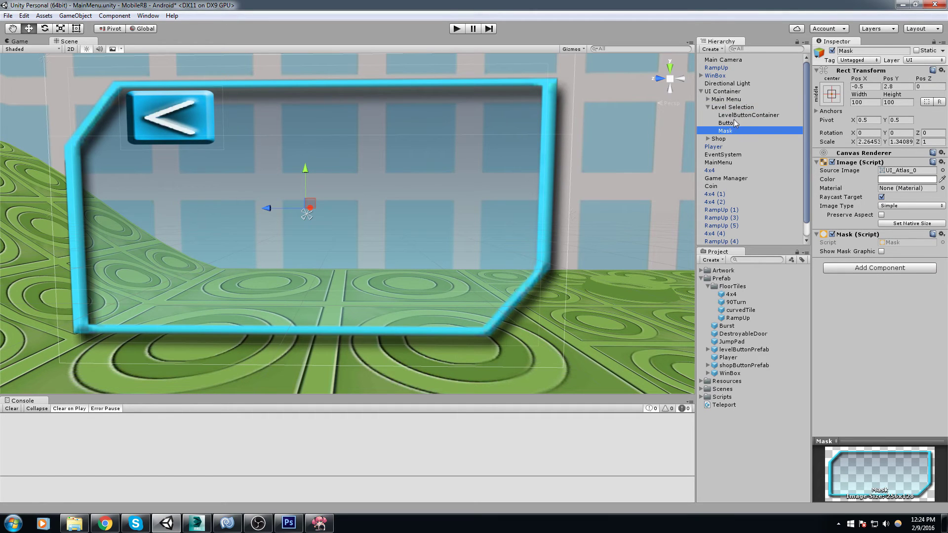
Show the Level Selection Mask's graphic and narrow the mask to an X scale of about 2.208
click(728, 130)
middle_drag(632, 140, 690, 145)
middle_drag(441, 167, 446, 134)
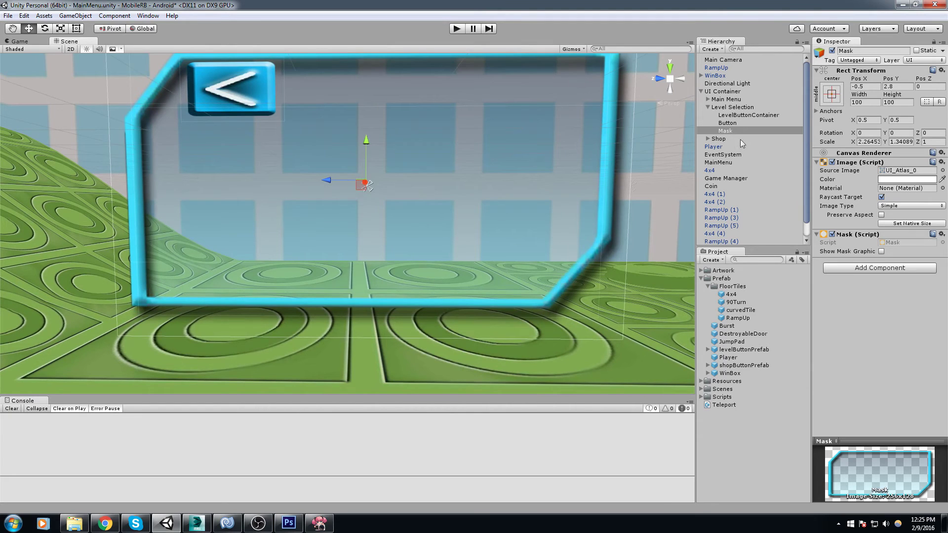
scroll(312, 146, up, 1)
middle_drag(259, 196, 283, 241)
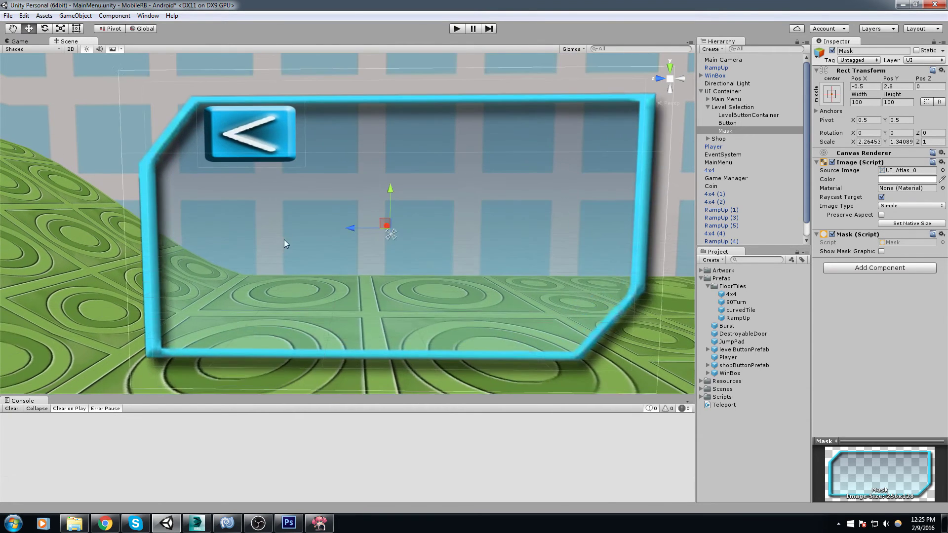
middle_drag(411, 223, 368, 220)
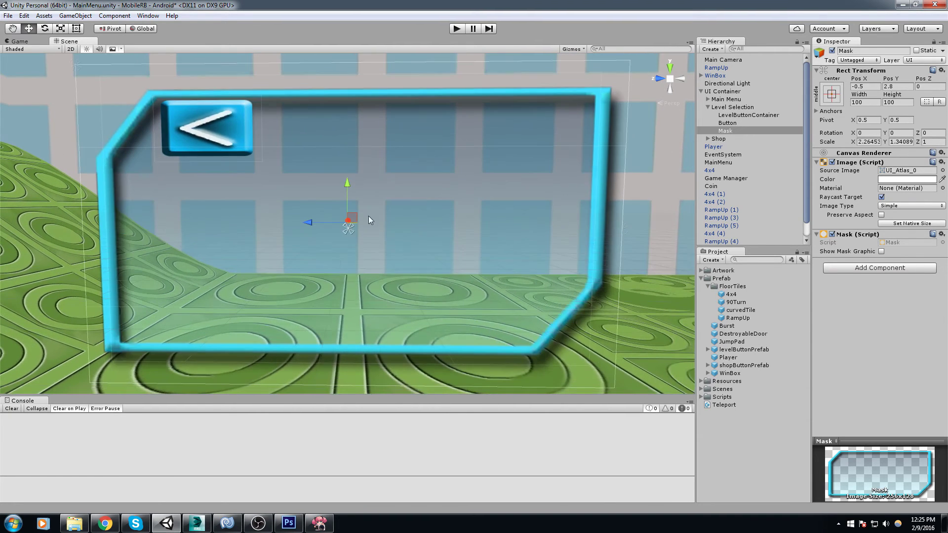
click(881, 251)
middle_drag(691, 244, 586, 239)
key(r)
middle_drag(462, 232, 571, 213)
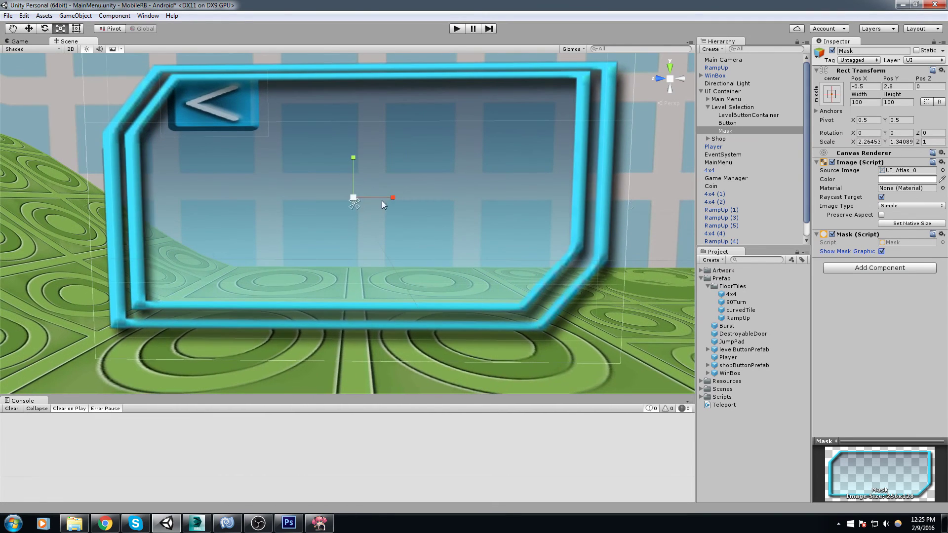
drag(395, 200, 393, 198)
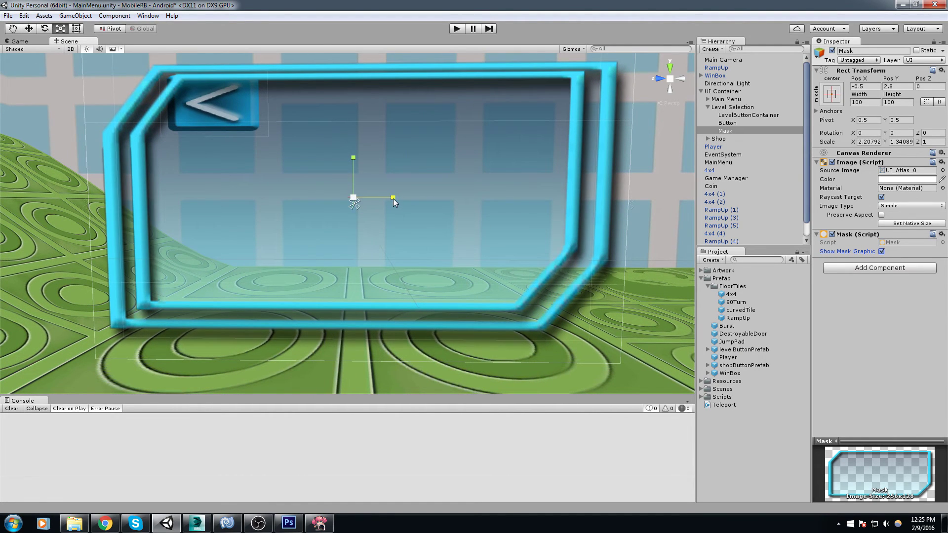
Move the Level Selection Mask to Pos X -3, Pos Y 3 and reduce its Y scale to about 1.324
key(w)
drag(312, 197, 307, 200)
key(r)
drag(348, 158, 347, 159)
key(w)
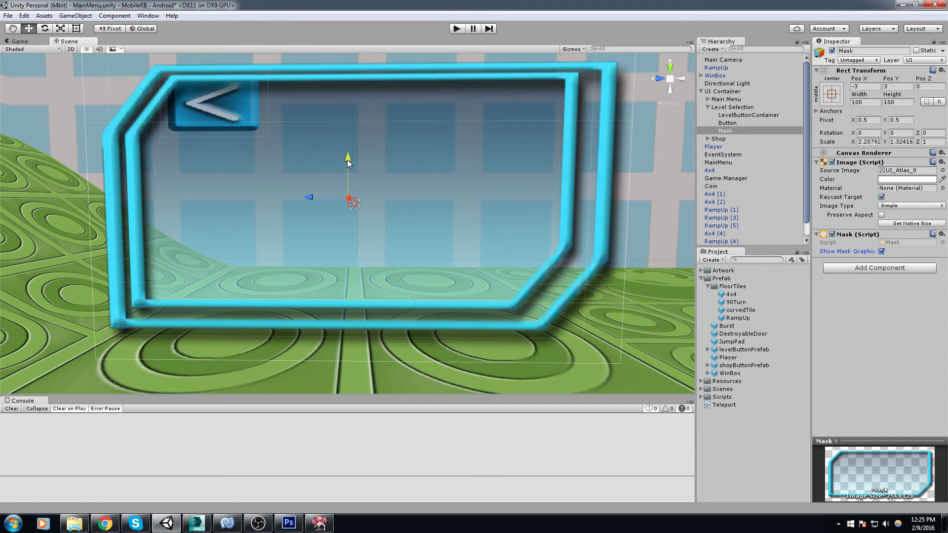
Hide the Mask's graphic, parent LevelButtonContainer and Button under the Mask again, and save the scene
click(880, 251)
click(752, 116)
shift+click(728, 124)
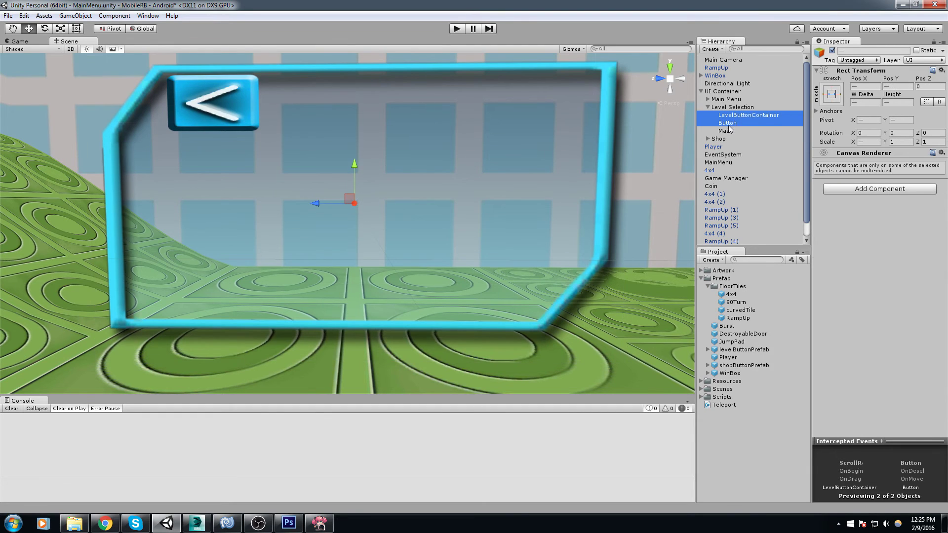
drag(728, 125, 726, 131)
key(ctrl+s)
Run the game, scroll the masked level buttons, switch to the shop and back to level selection, and stop the game
key(ctrl+p)
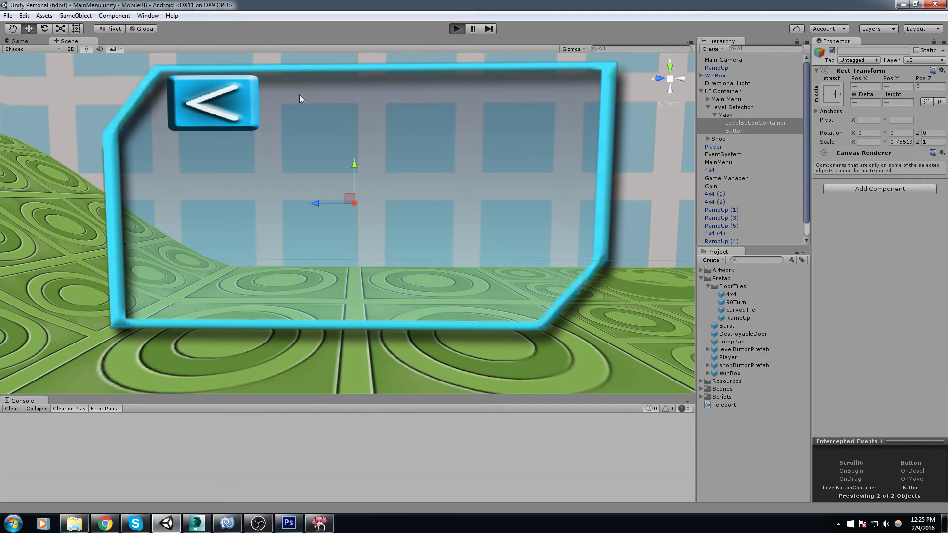
click(374, 202)
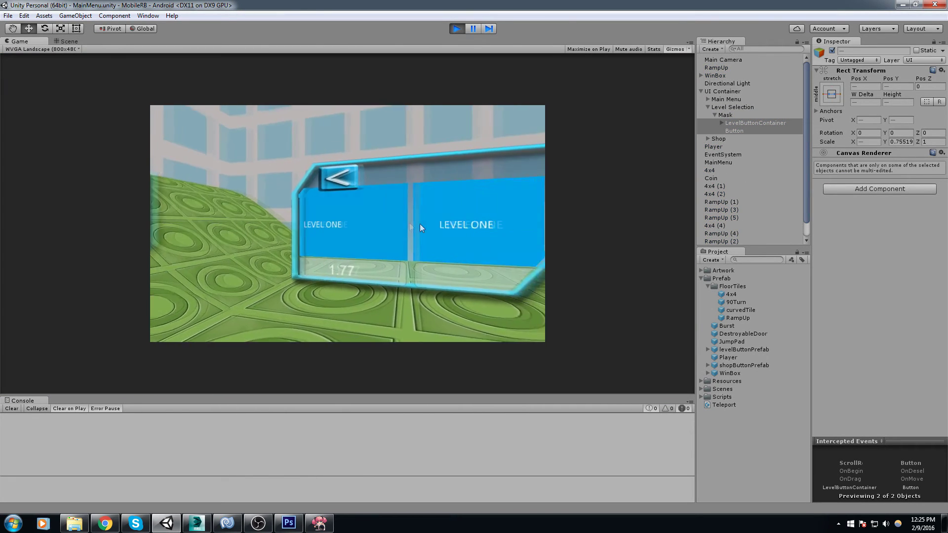
drag(432, 224, 494, 221)
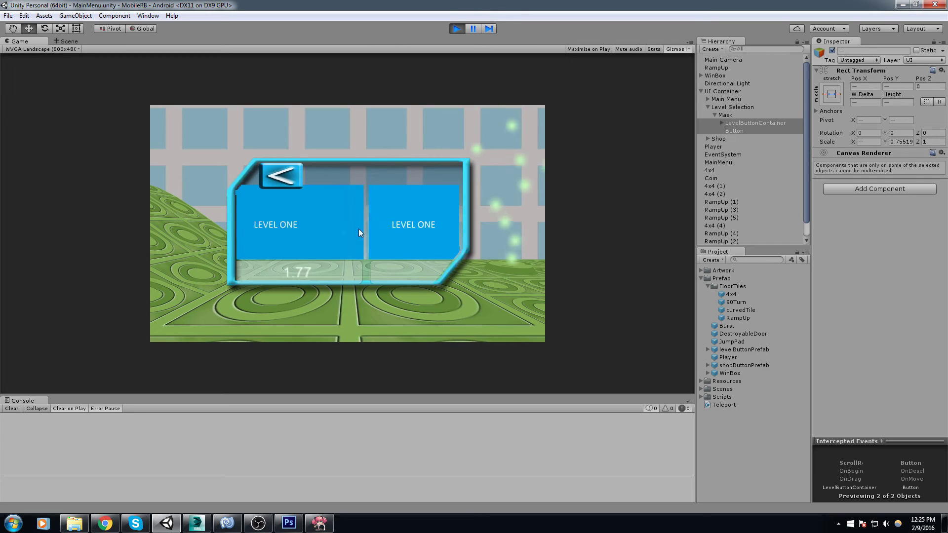
drag(362, 227, 452, 241)
drag(290, 222, 233, 226)
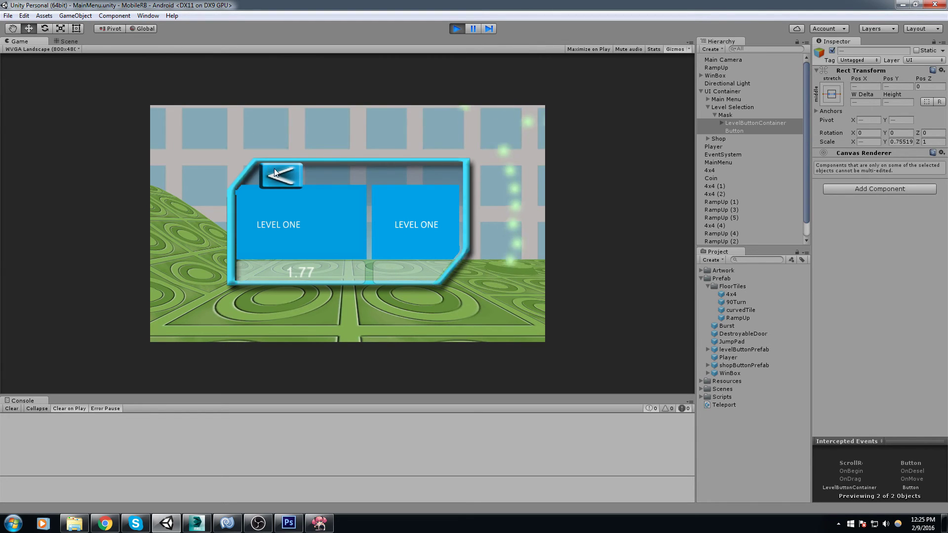
click(275, 184)
click(334, 233)
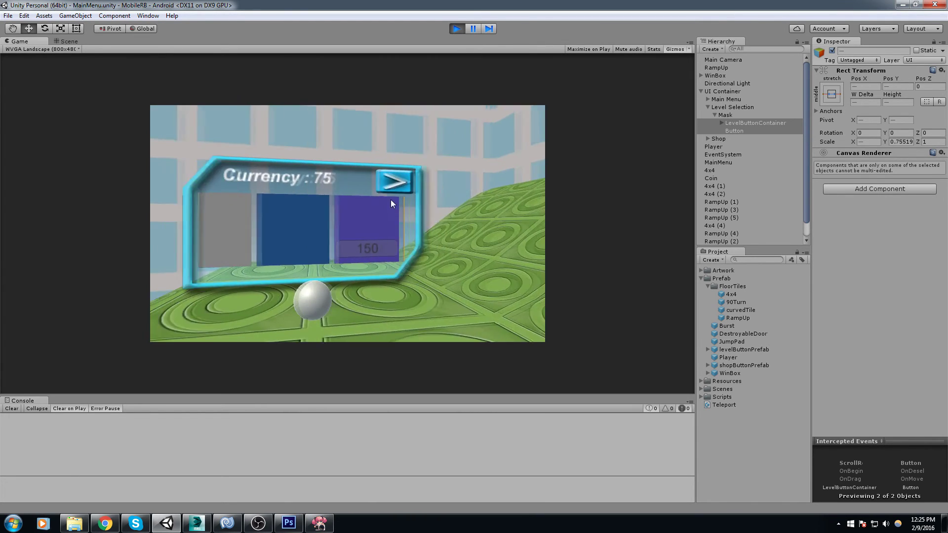
click(433, 182)
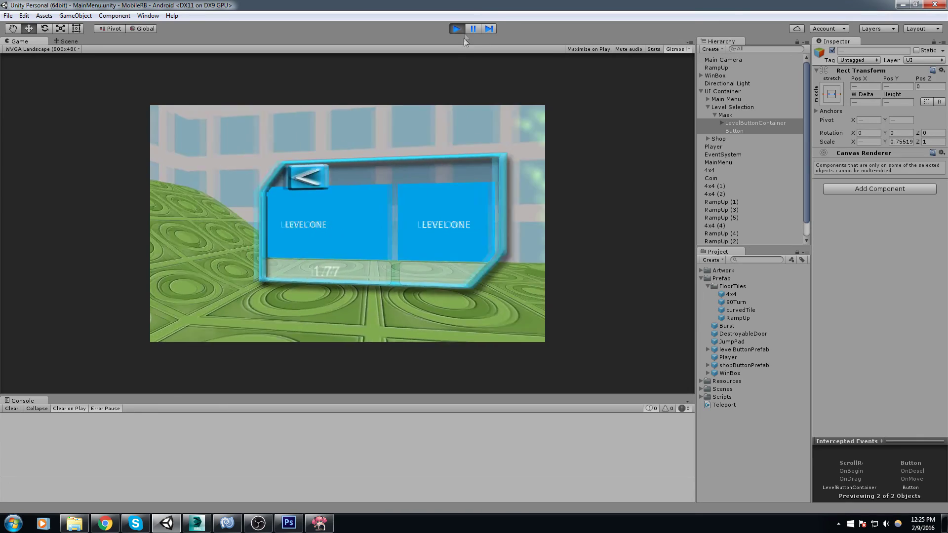
click(457, 29)
Resize the Level Selection back button to width 40 and height 25
double_click(734, 131)
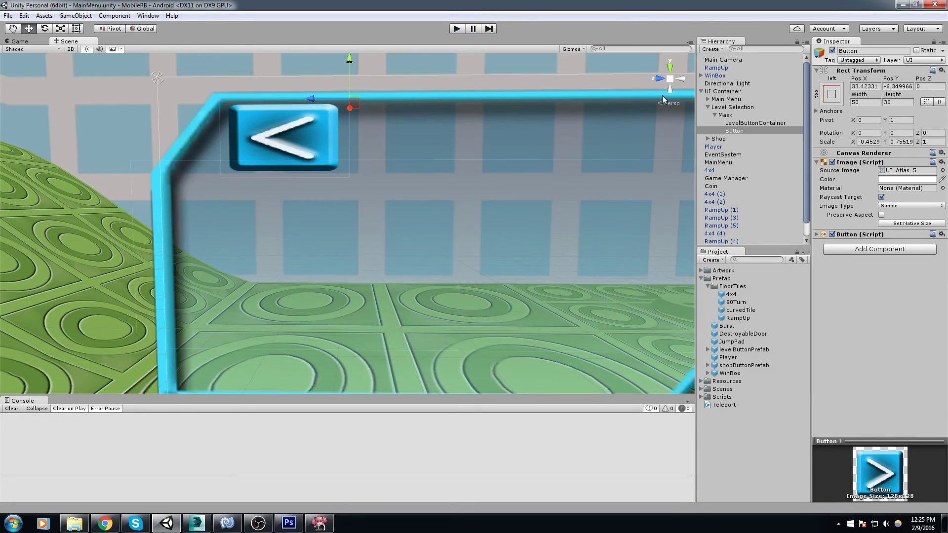
click(898, 102)
text(25)
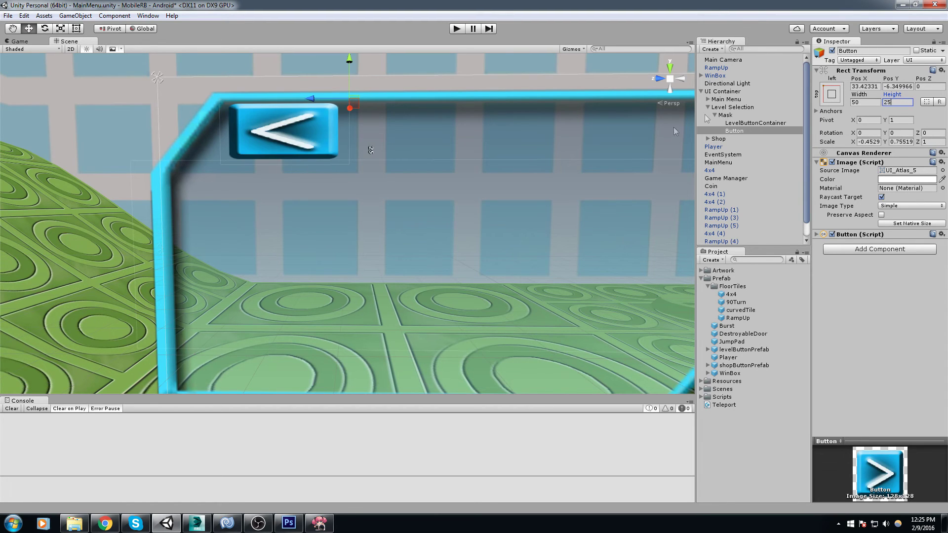
right_drag(637, 143, 494, 156)
scroll(494, 156, down, 3)
click(866, 103)
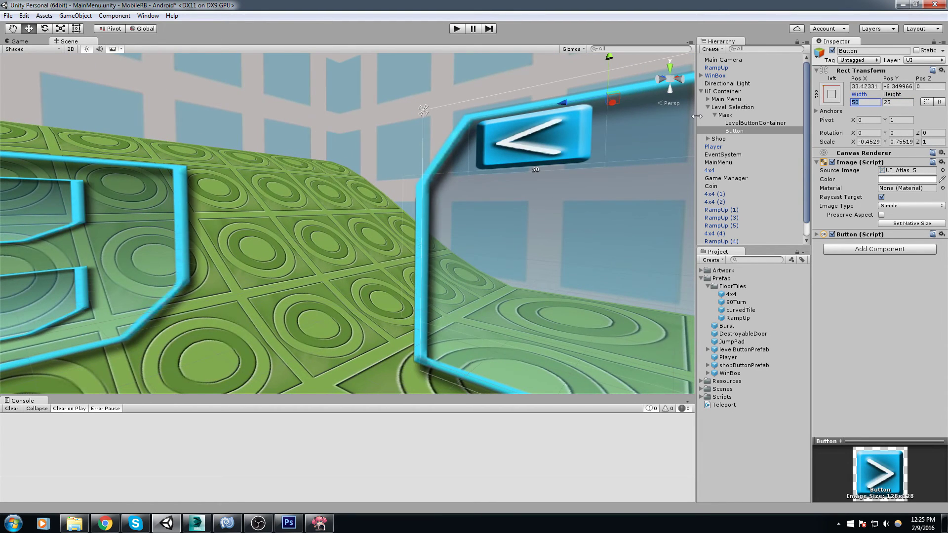
text(40)
Resize the Shop panel's arrow button to width 40 and height 25
right_drag(530, 118, 640, 119)
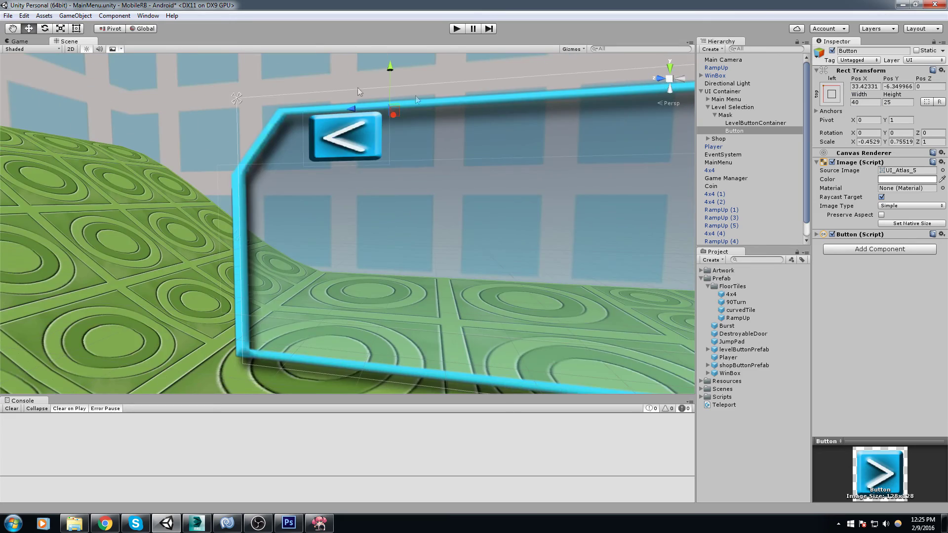
middle_drag(357, 87, 368, 136)
drag(357, 125, 226, 129)
middle_drag(227, 129, 285, 217)
click(285, 217)
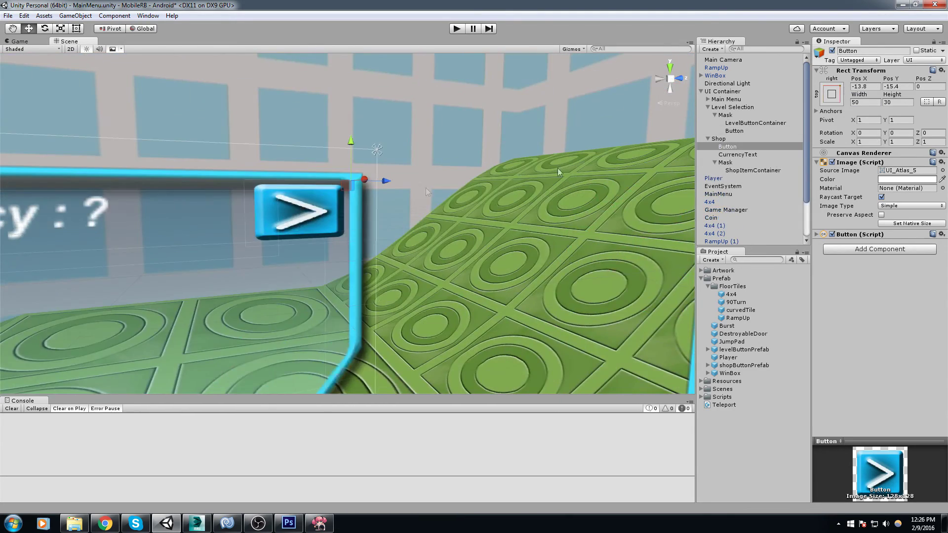
drag(866, 102, 661, 114)
text(40)
key(Tab)
text(25)
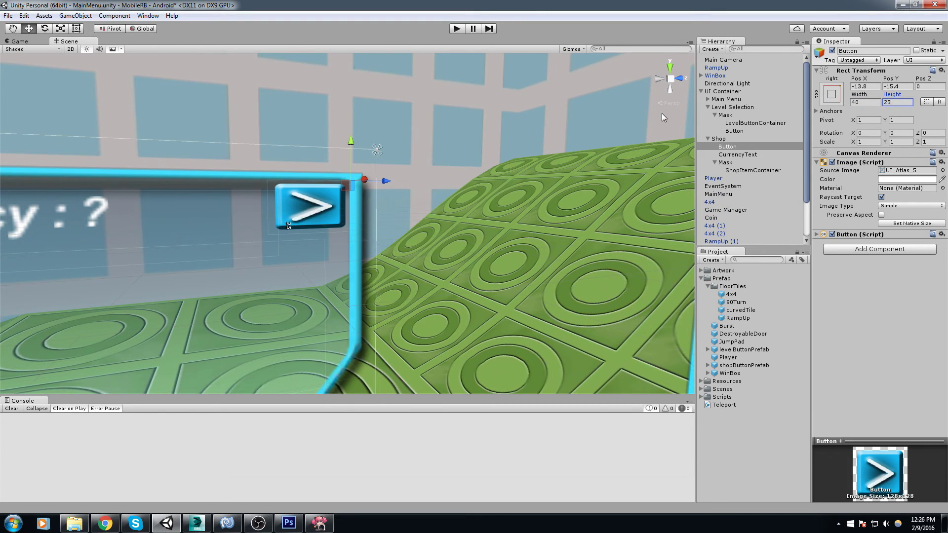
Reposition the Shop arrow button at about Pos X -14.1, Pos Y -15.9, and run the game
drag(350, 189, 342, 188)
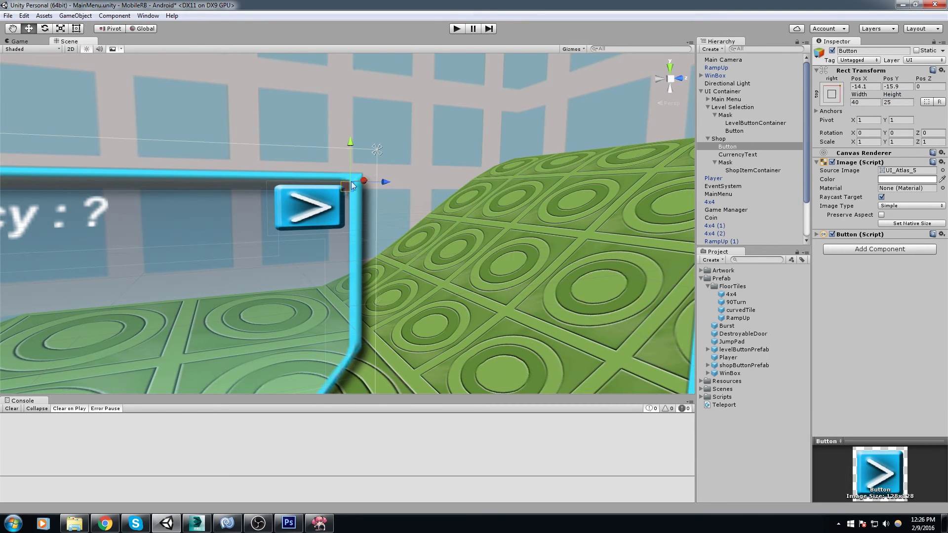
click(455, 28)
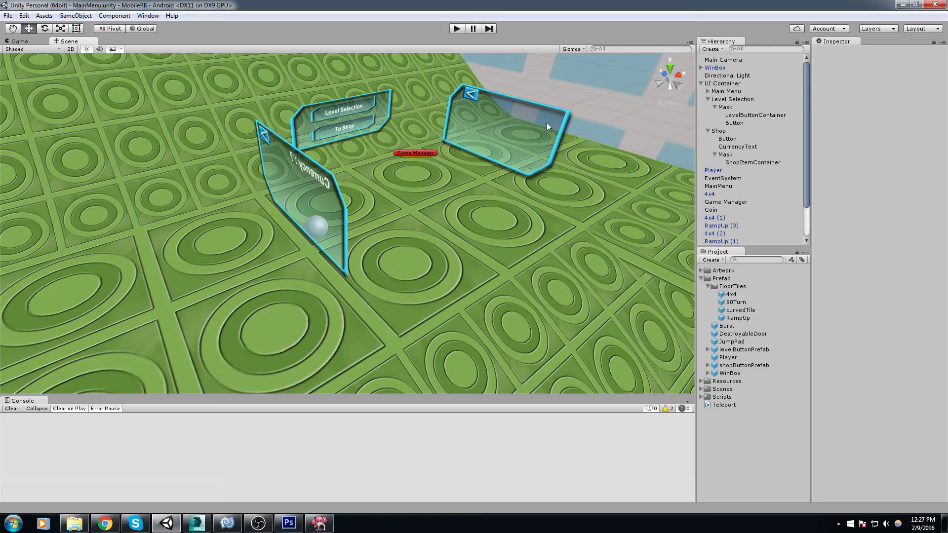
Open the 1_Training scene from the project's Scenes/Levels folder
alt+drag(546, 122, 490, 131)
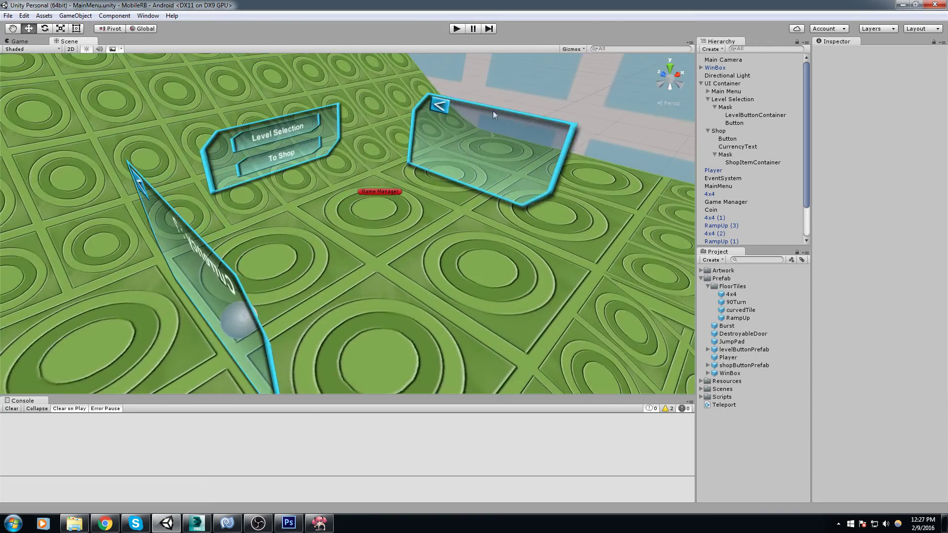
click(700, 278)
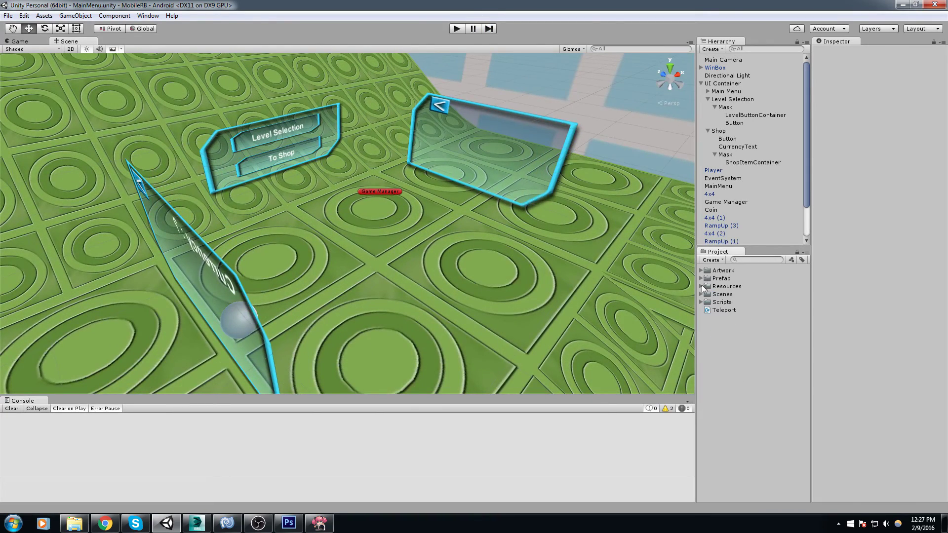
click(701, 294)
double_click(738, 310)
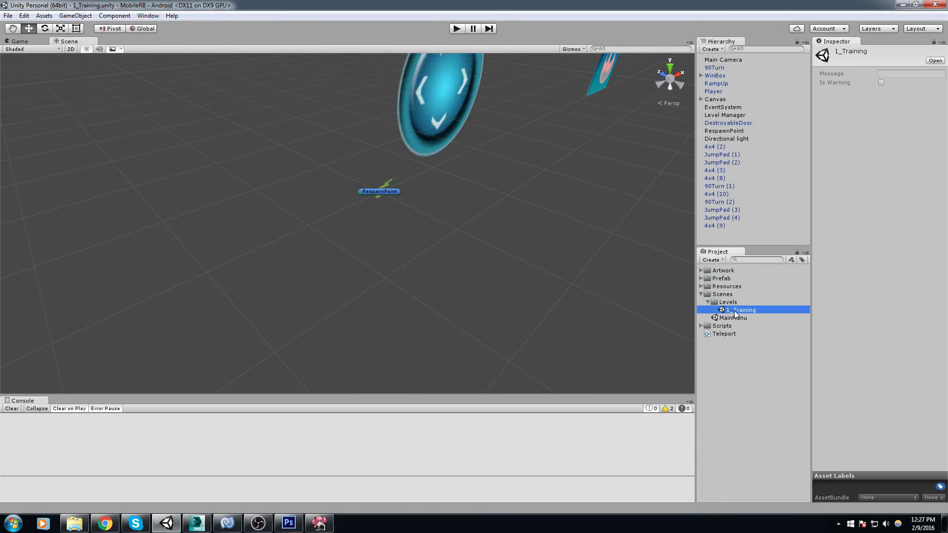
Apply the Skybox material from the Artwork folder to the background of the 1_Training scene
middle_drag(509, 233, 414, 223)
alt+drag(414, 223, 413, 164)
scroll(413, 164, down, 6)
middle_drag(528, 259, 583, 242)
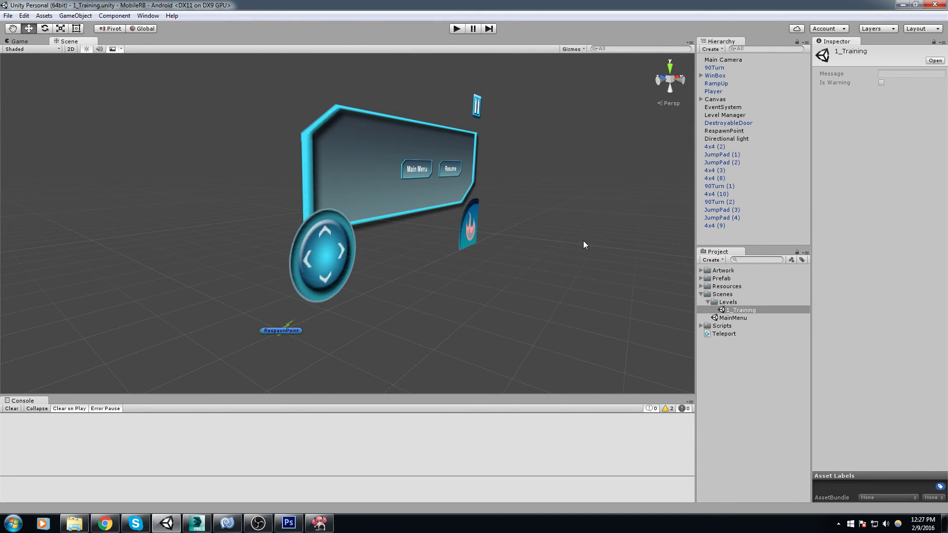
click(701, 270)
click(708, 286)
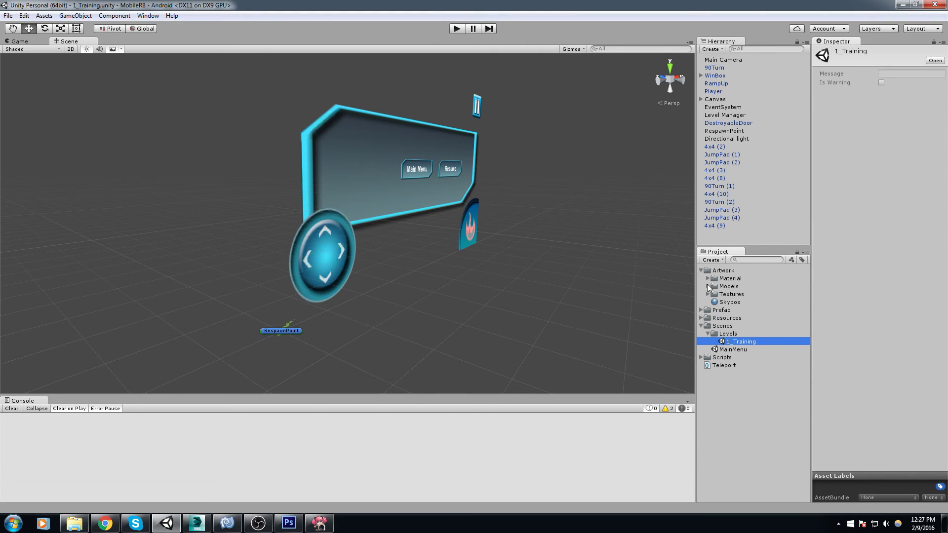
click(730, 302)
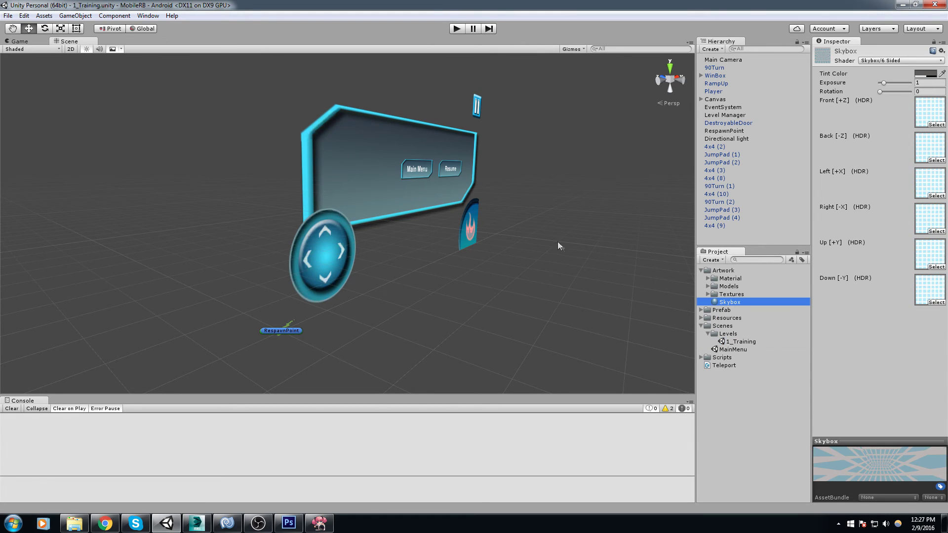
scroll(474, 221, down, 2)
drag(738, 302, 550, 148)
middle_drag(550, 148, 612, 257)
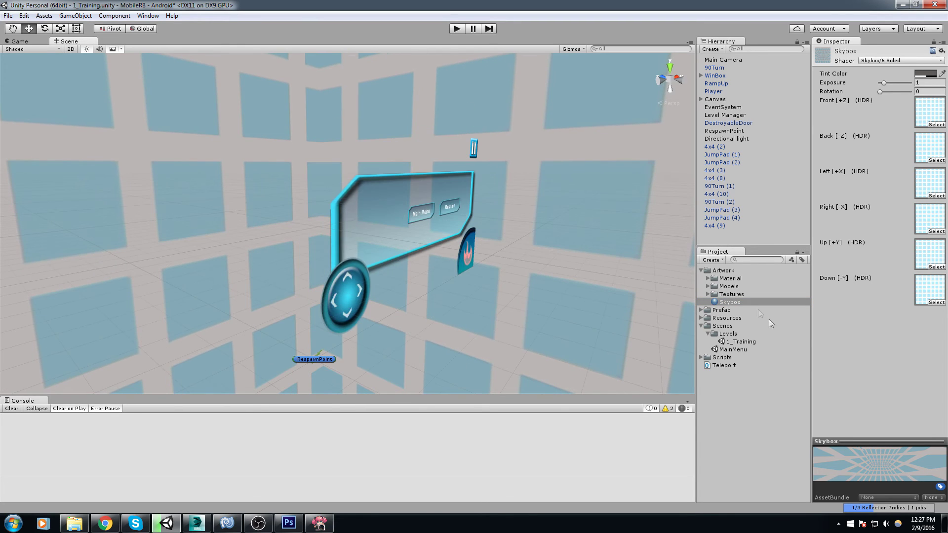
Run the training level, roll the ball along the track and fire the boost against the new skybox, and stop the game
key(ctrl+p)
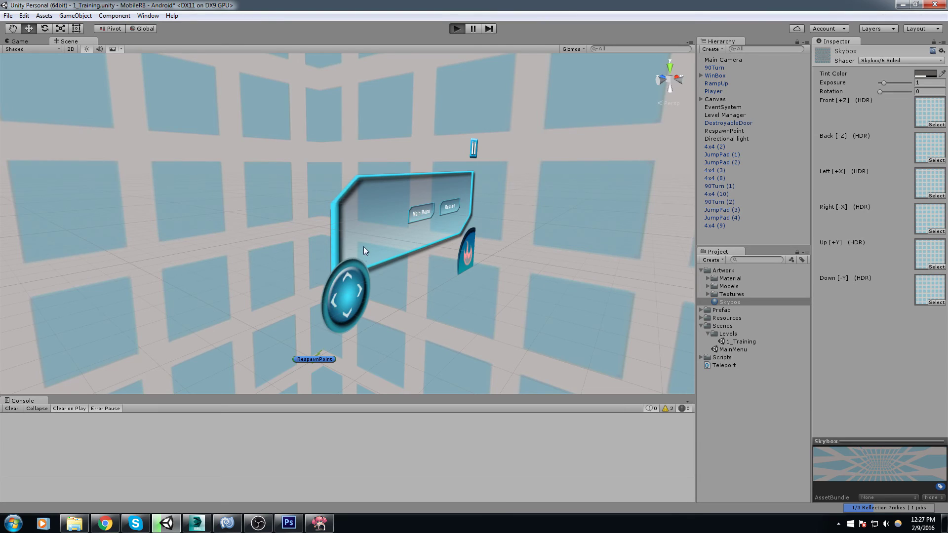
key(a)
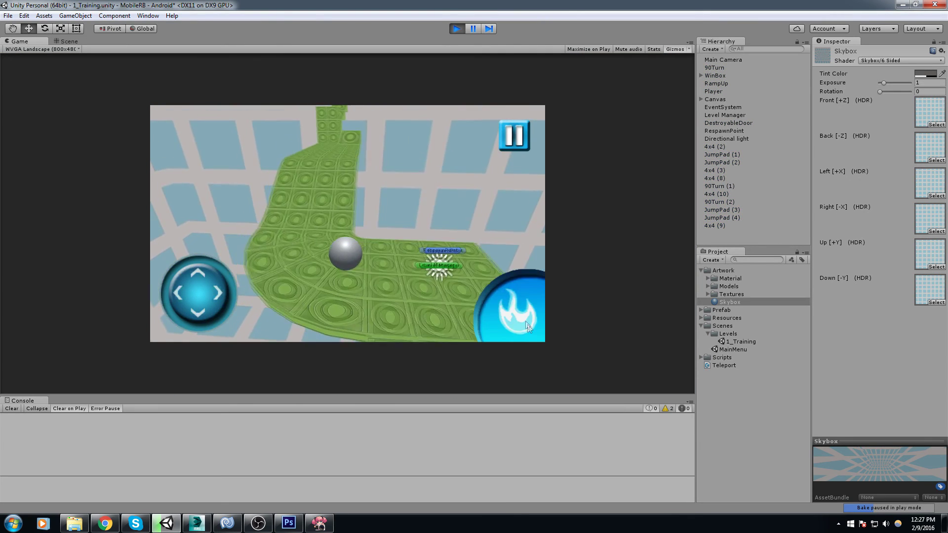
key(w)
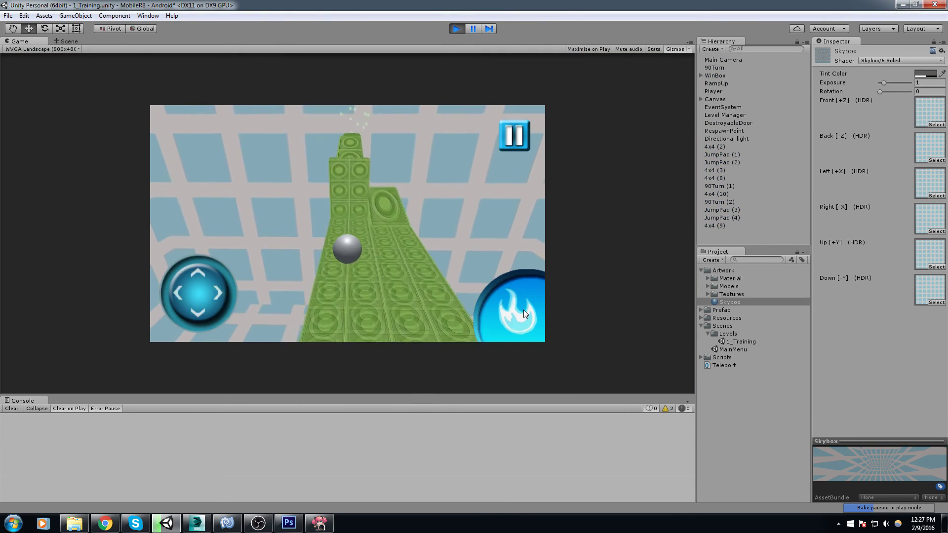
click(508, 306)
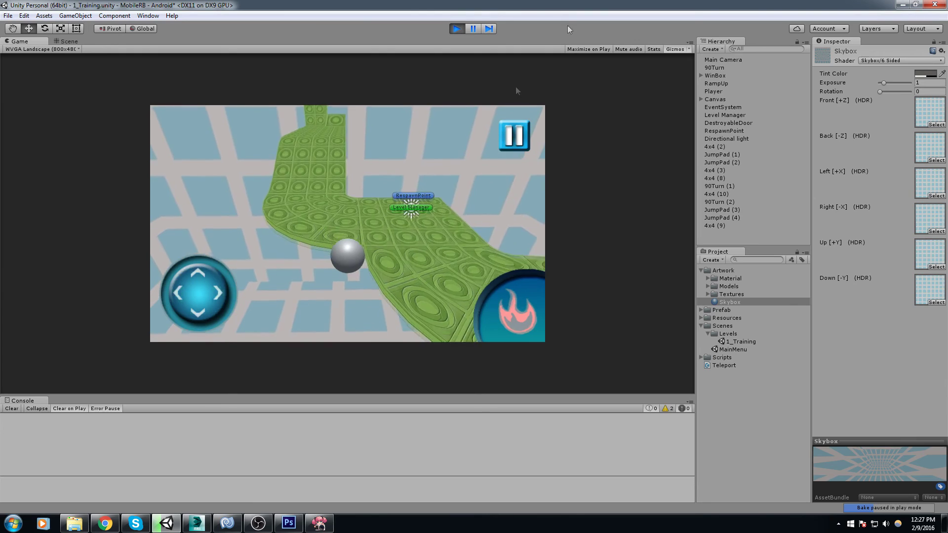
click(458, 28)
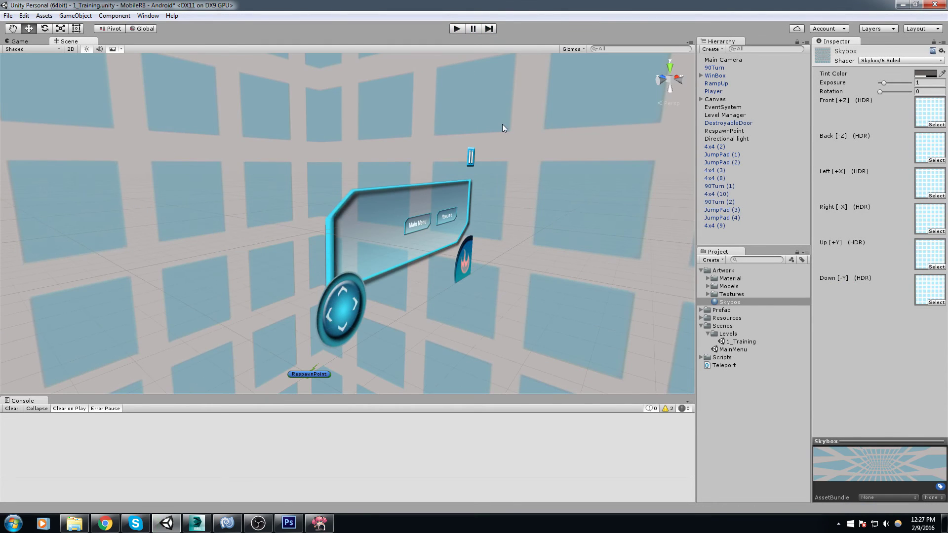
Search the Asset Store for "Skybox" and sort the results by price
key(ctrl+9)
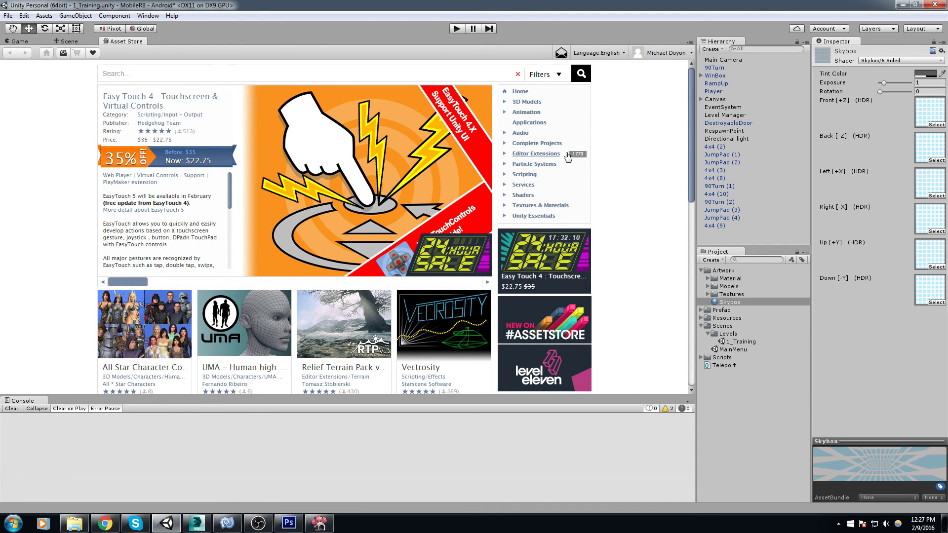
click(165, 73)
text(Skybox)
key(Return)
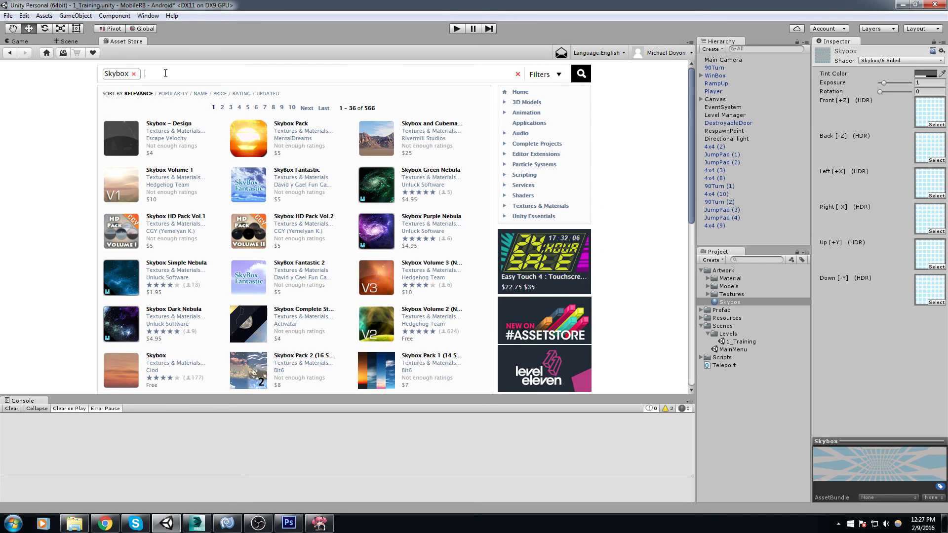
click(217, 95)
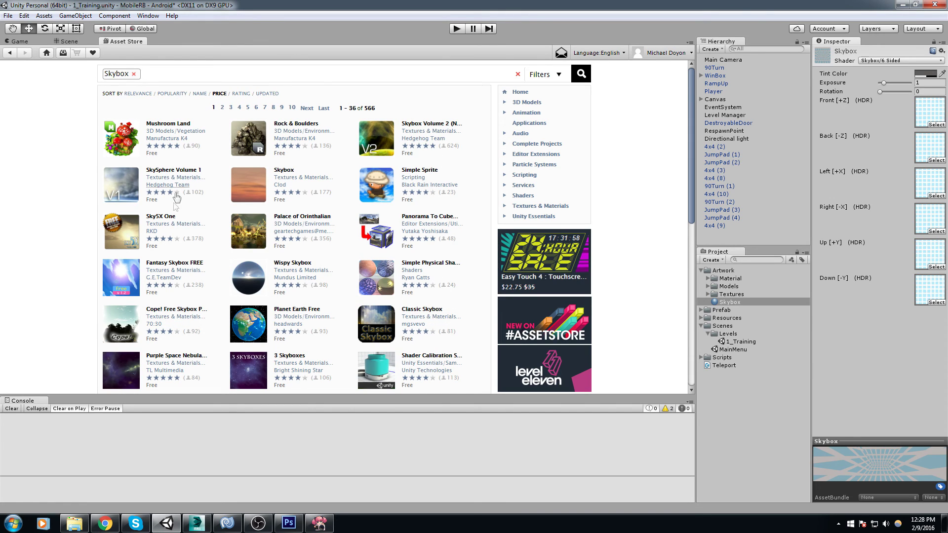
Import the complete Fantasy Skybox FREE package from the Asset Store into the project
click(166, 263)
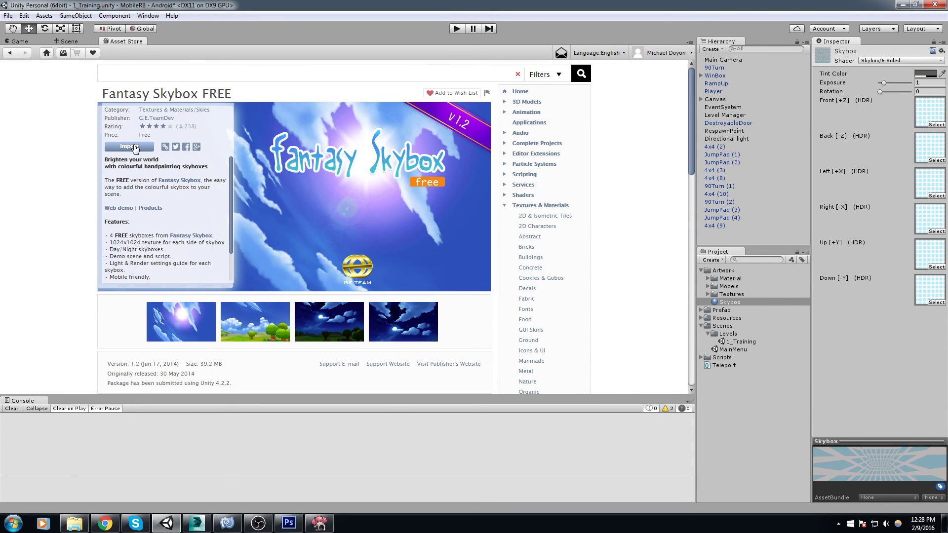
click(137, 146)
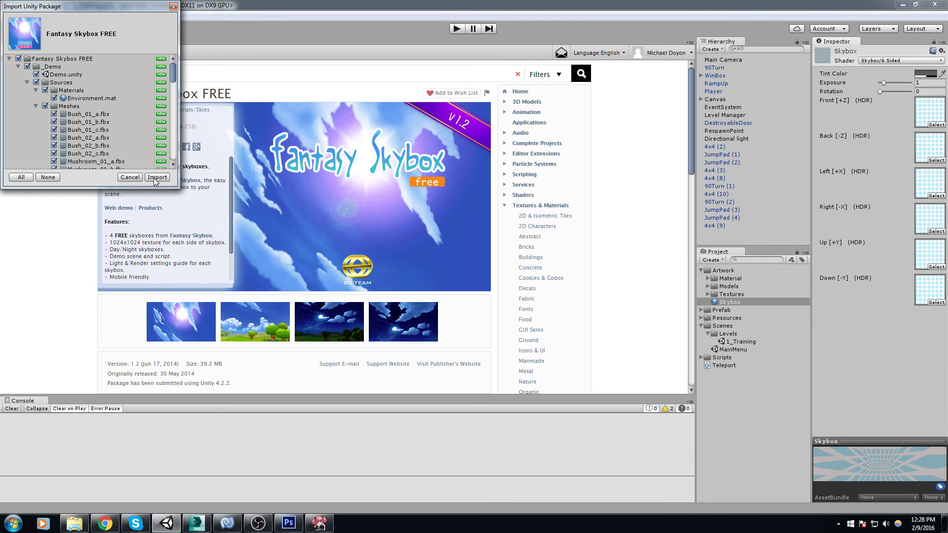
click(157, 177)
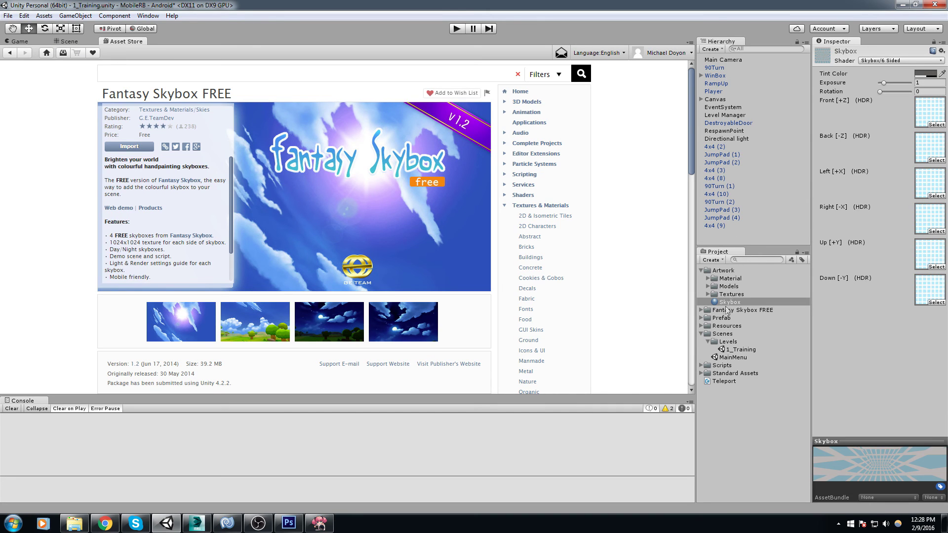
Return to the Scene view of the training level and expand the Materials folder of Fantasy Skybox FREE
click(721, 311)
click(74, 43)
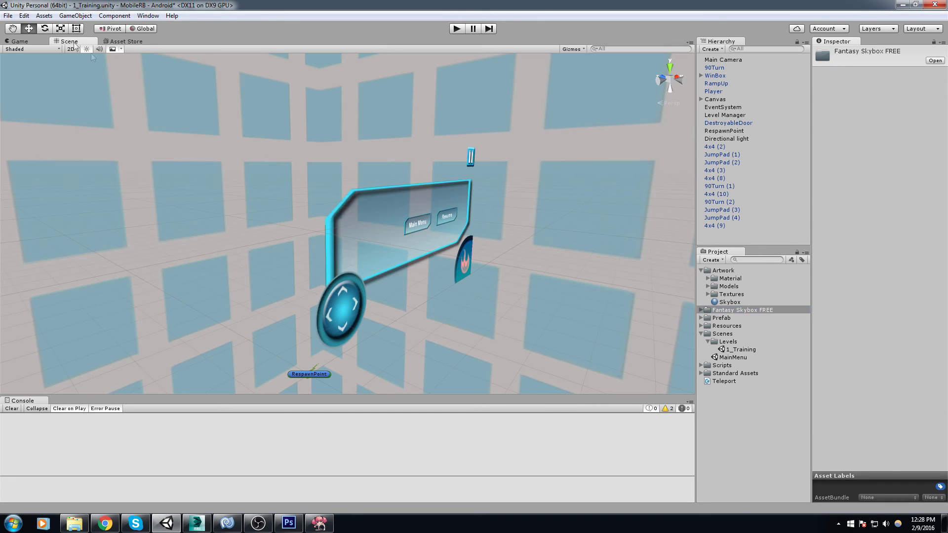
middle_drag(597, 258, 518, 227)
right_drag(547, 240, 561, 264)
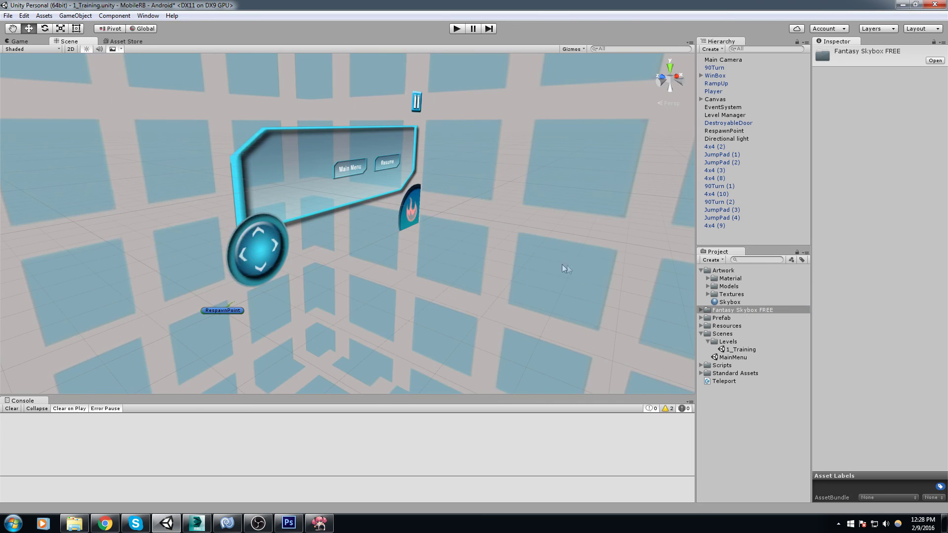
click(701, 310)
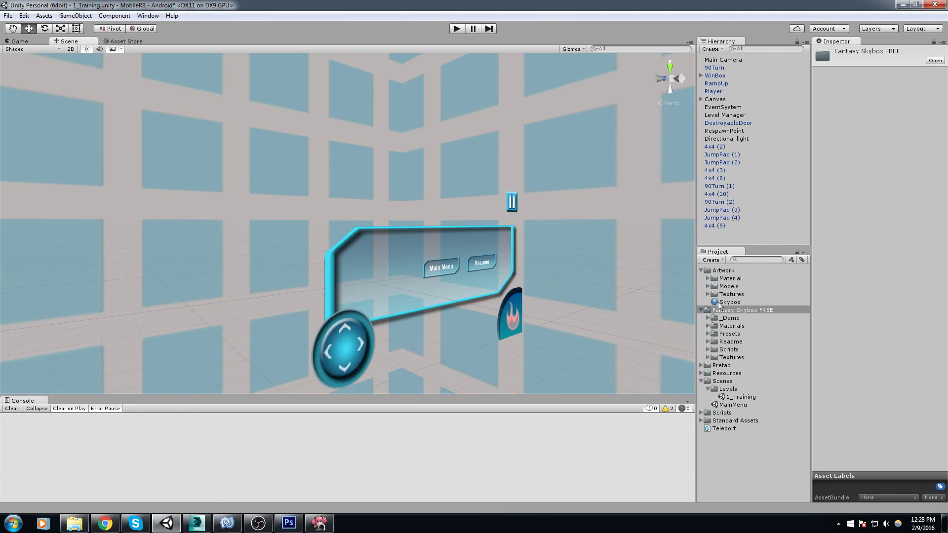
click(708, 326)
Try the Night 01A, Night 01B and Sunny 01A materials as the background of the training scene
drag(741, 336, 559, 177)
right_drag(559, 179, 534, 184)
scroll(572, 259, down, 3)
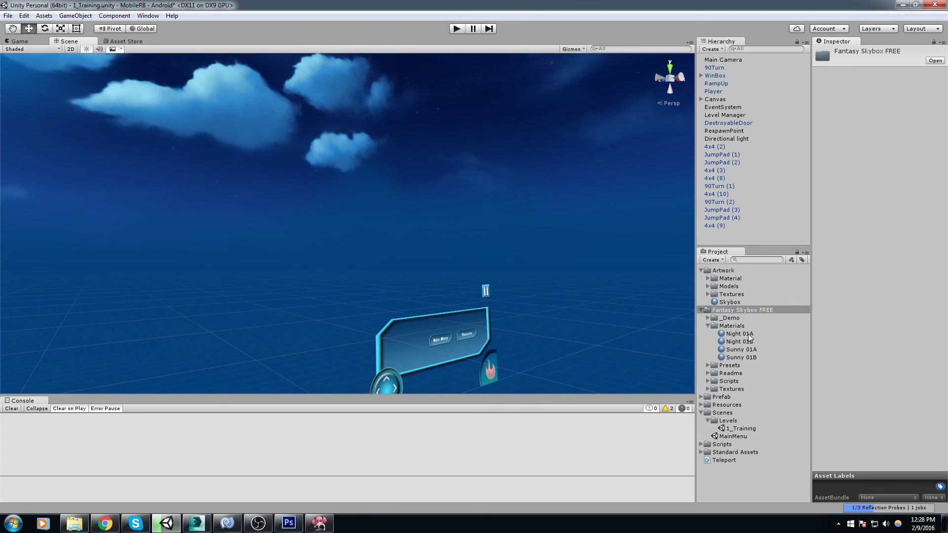
drag(747, 341, 601, 251)
middle_drag(543, 234, 488, 169)
drag(740, 349, 532, 187)
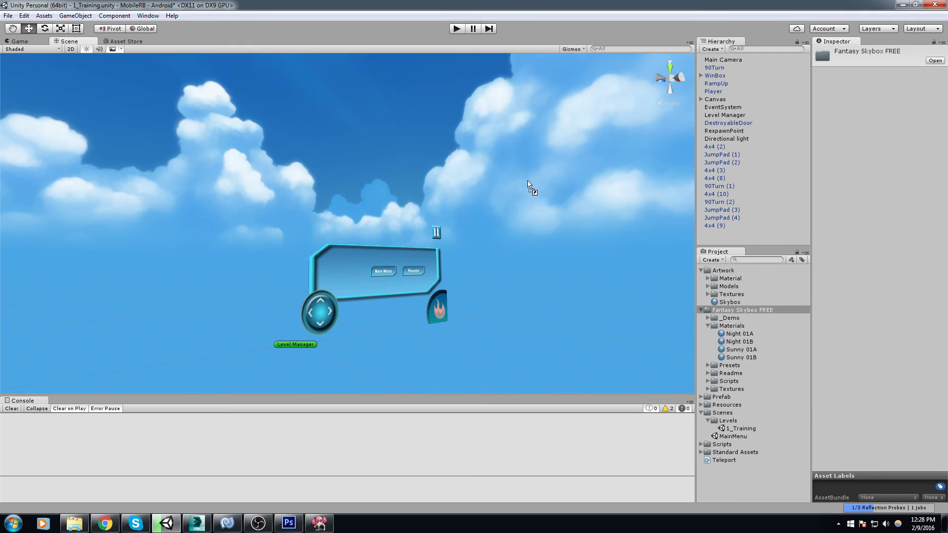
drag(749, 345, 663, 283)
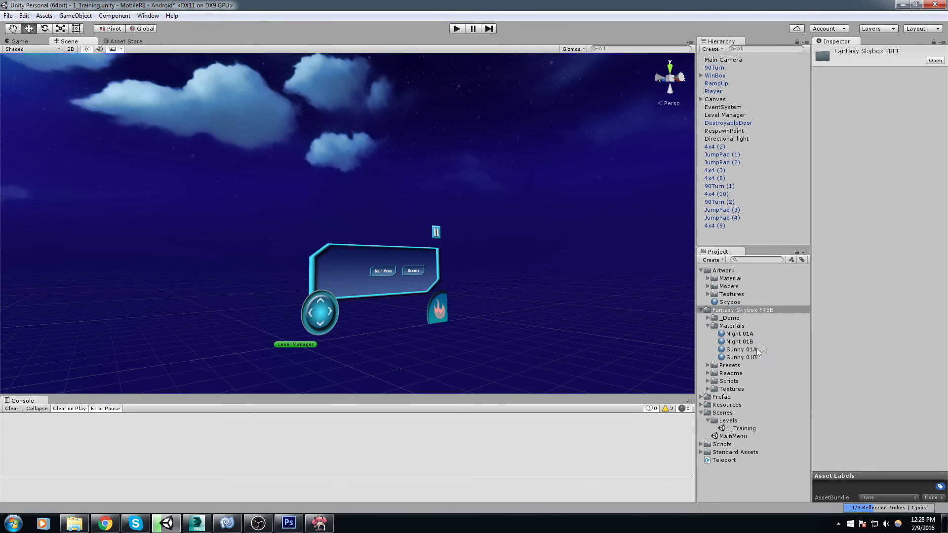
drag(743, 349, 555, 222)
Apply the Sunny 01B material as the skybox of the 1_Training scene and look around the sky
drag(743, 358, 539, 194)
right_drag(540, 194, 601, 209)
middle_drag(600, 209, 571, 171)
right_drag(571, 171, 533, 230)
middle_drag(533, 230, 558, 238)
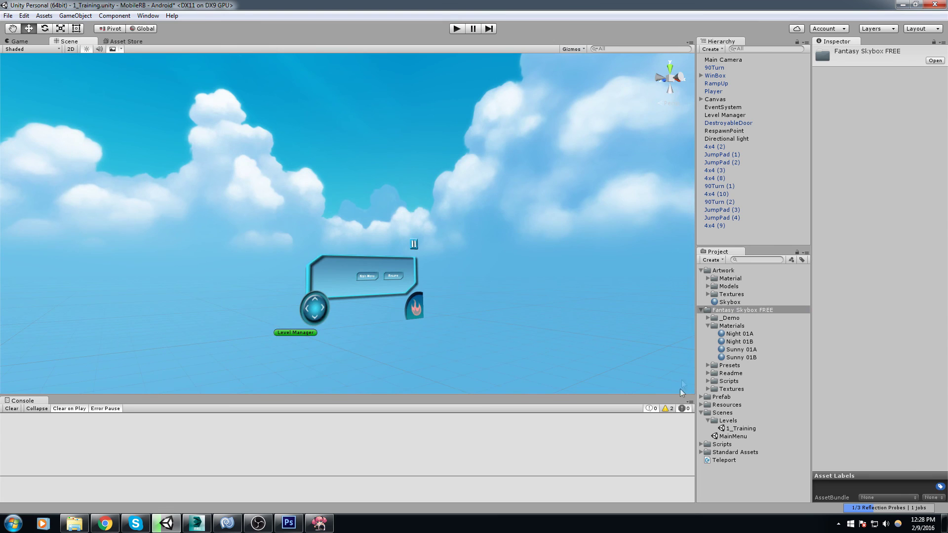
Open the MainMenu scene and apply the Sunny 01B material as its skybox
double_click(744, 436)
click(462, 280)
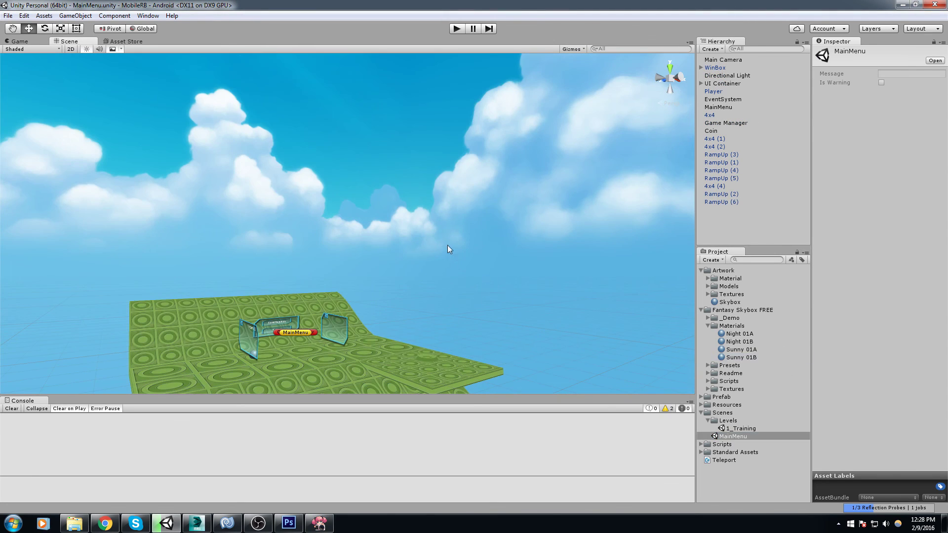
mouse_move(749, 360)
mouse_down()
mouse_move(563, 281)
mouse_move(781, 379)
mouse_move(749, 361)
mouse_up()
drag(750, 360, 482, 255)
Try the Night 01B, Night 01A and Sunny 01A skyboxes in the MainMenu scene and return to Sunny 01B
drag(731, 341, 484, 263)
drag(751, 336, 540, 268)
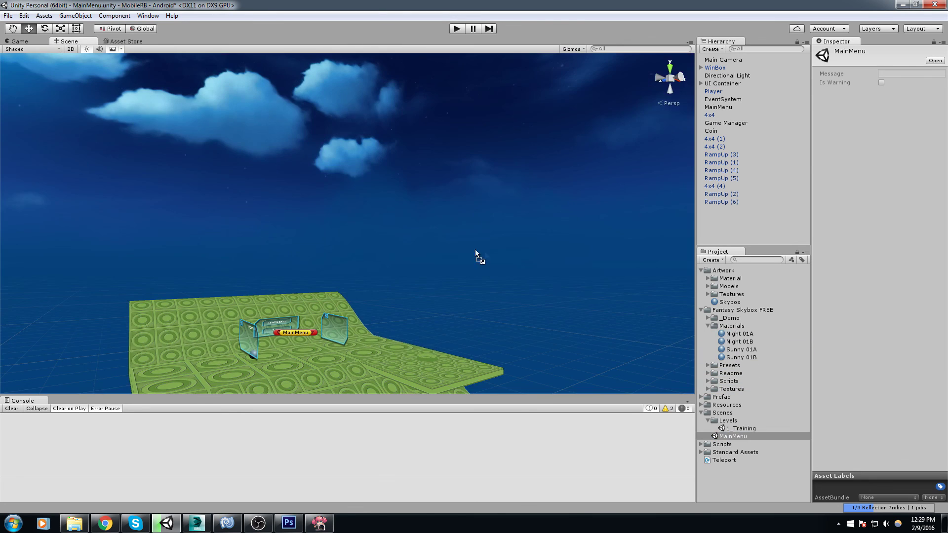
drag(744, 350, 569, 272)
drag(740, 350, 501, 262)
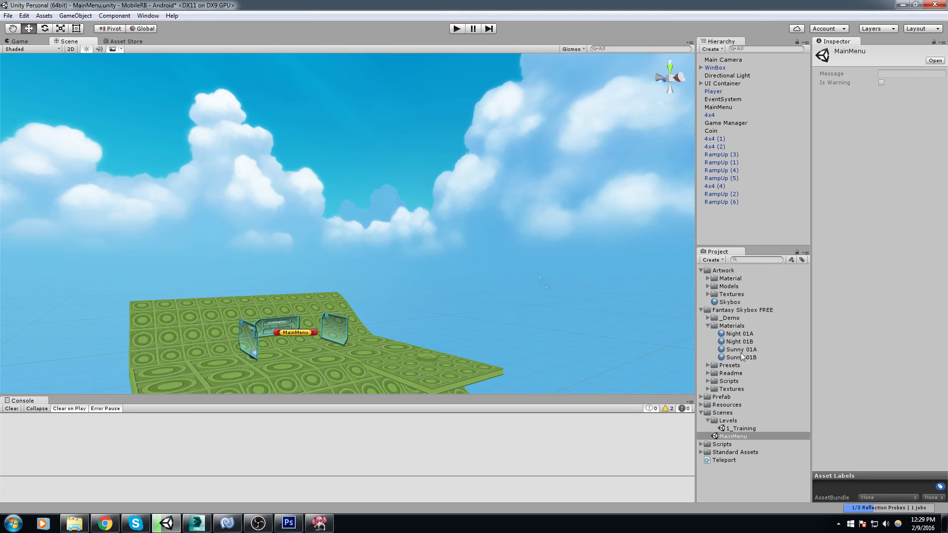
Run the game, start the training level from Level Selection, roll and boost the ball under the new sky, and stop the game
click(456, 29)
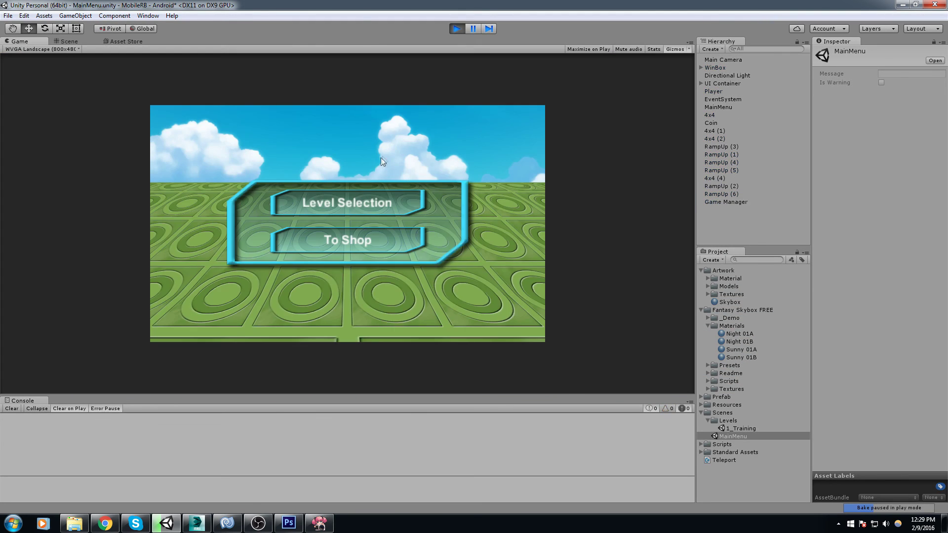
click(376, 203)
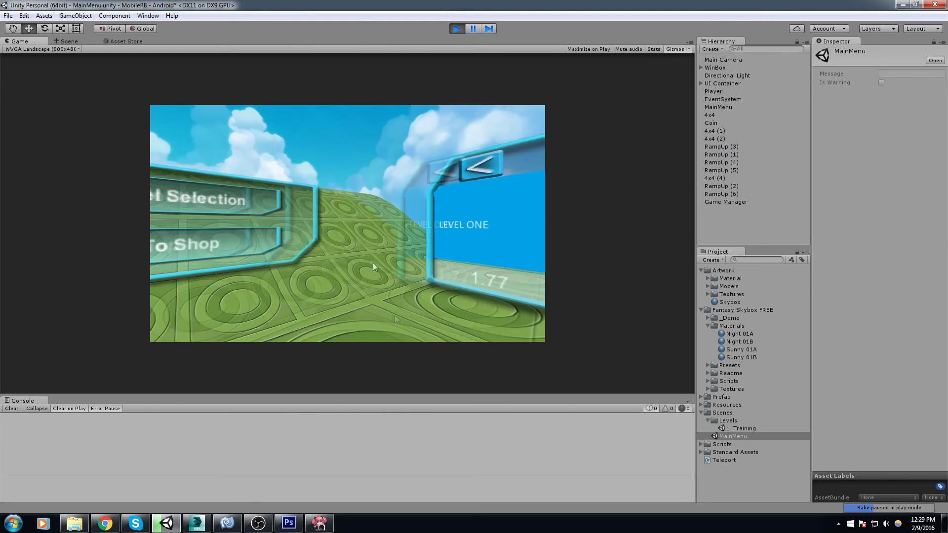
click(287, 217)
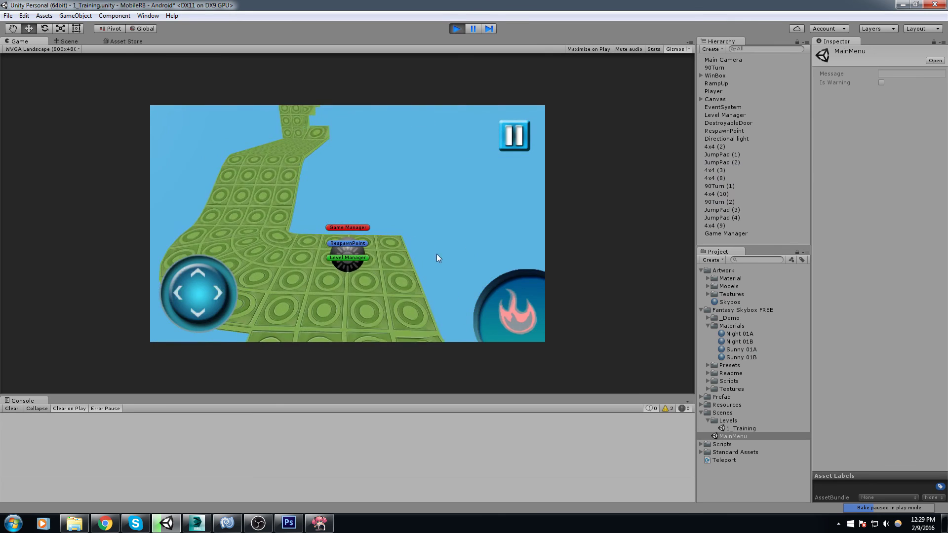
drag(383, 205, 506, 120)
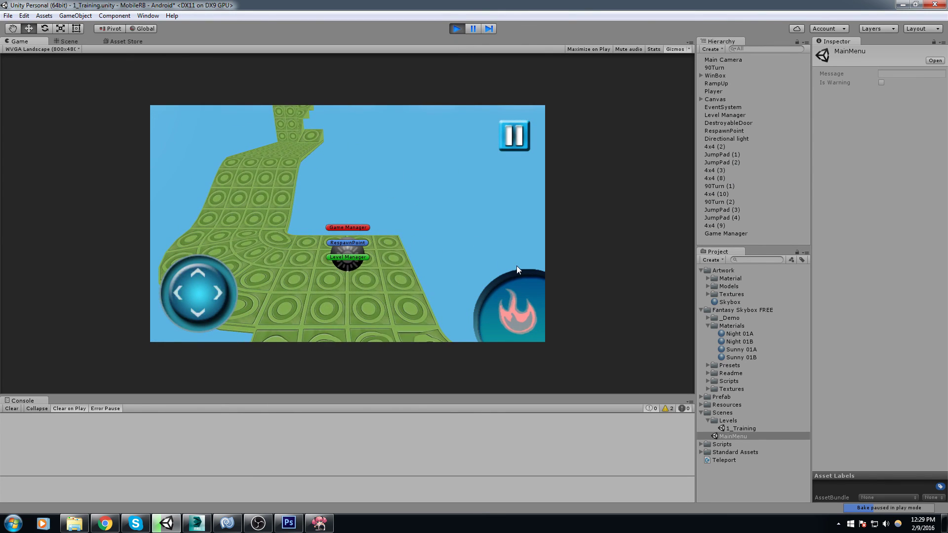
key(a)
click(516, 272)
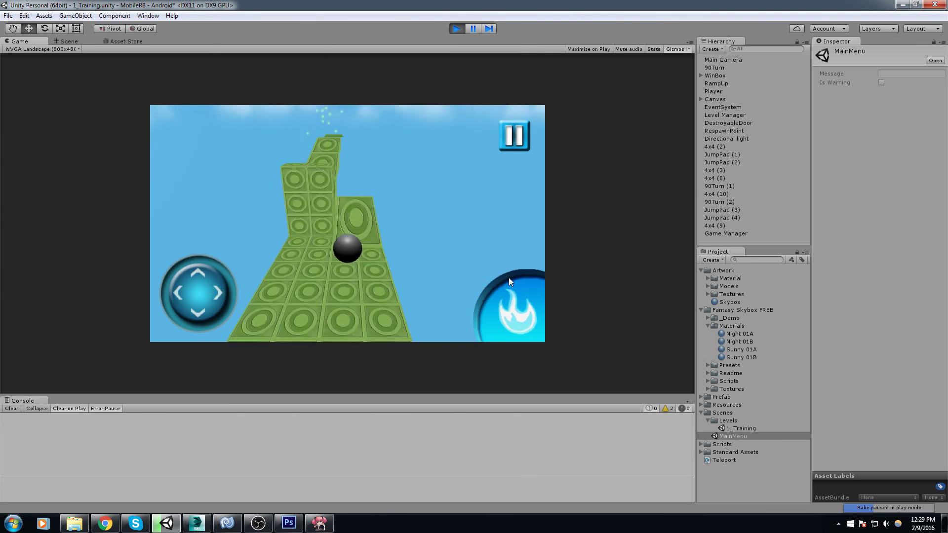
click(456, 28)
right_drag(331, 153, 461, 260)
middle_drag(461, 260, 582, 208)
right_drag(582, 207, 493, 215)
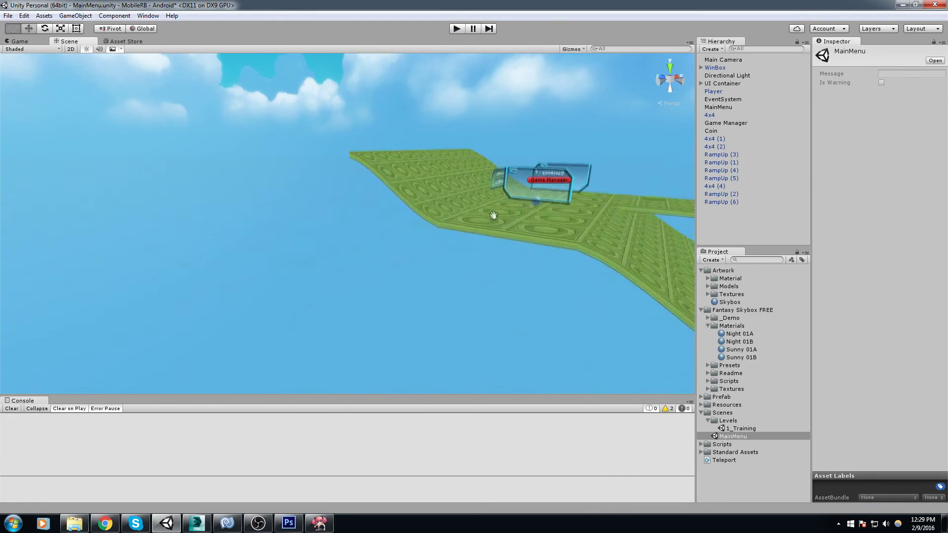
alt+drag(493, 215, 415, 242)
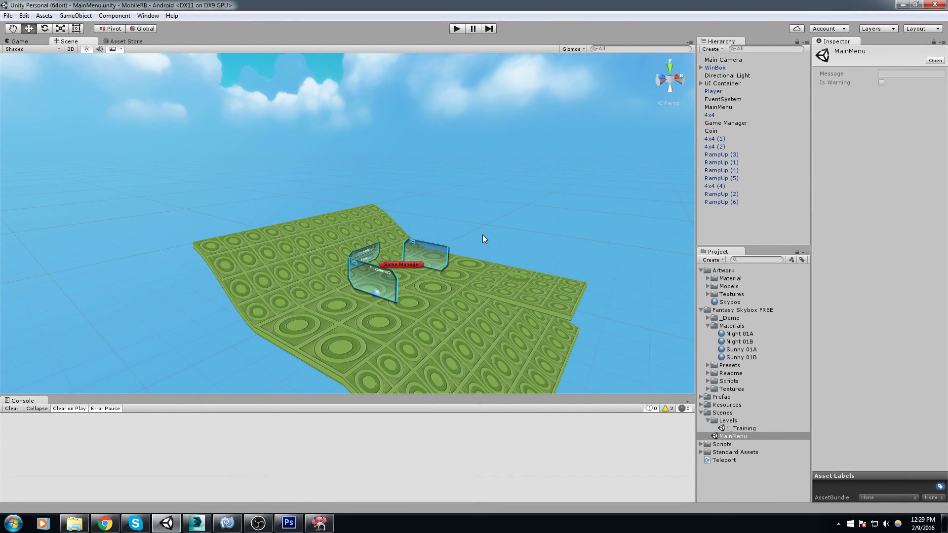